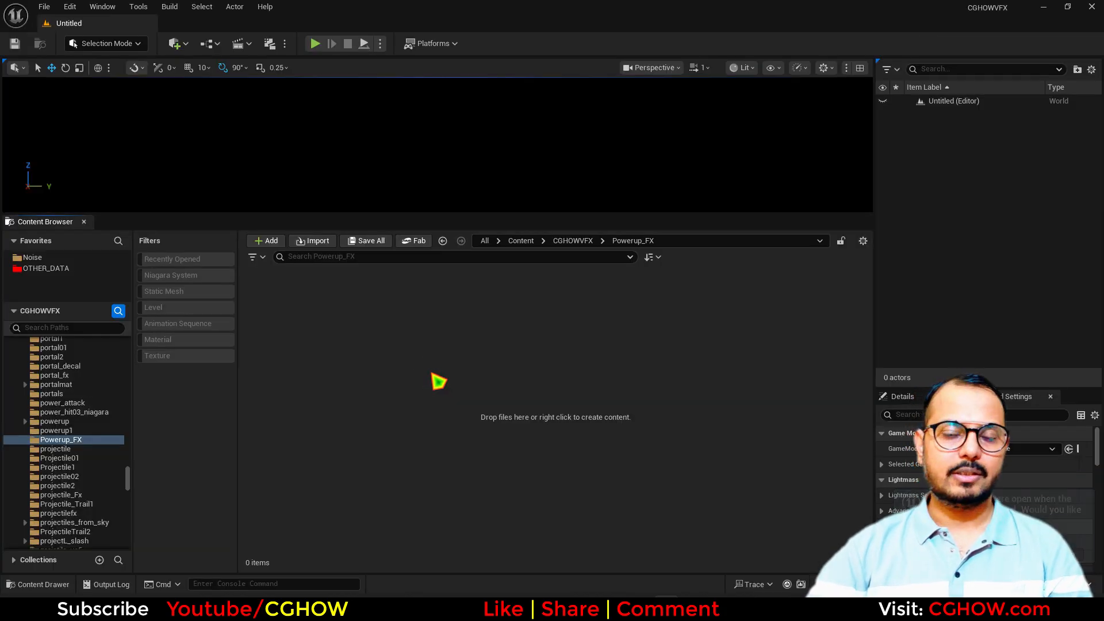
Create a material named M_Sphere in Powerup_FX and open it in the Material Editor
right_click(381, 339)
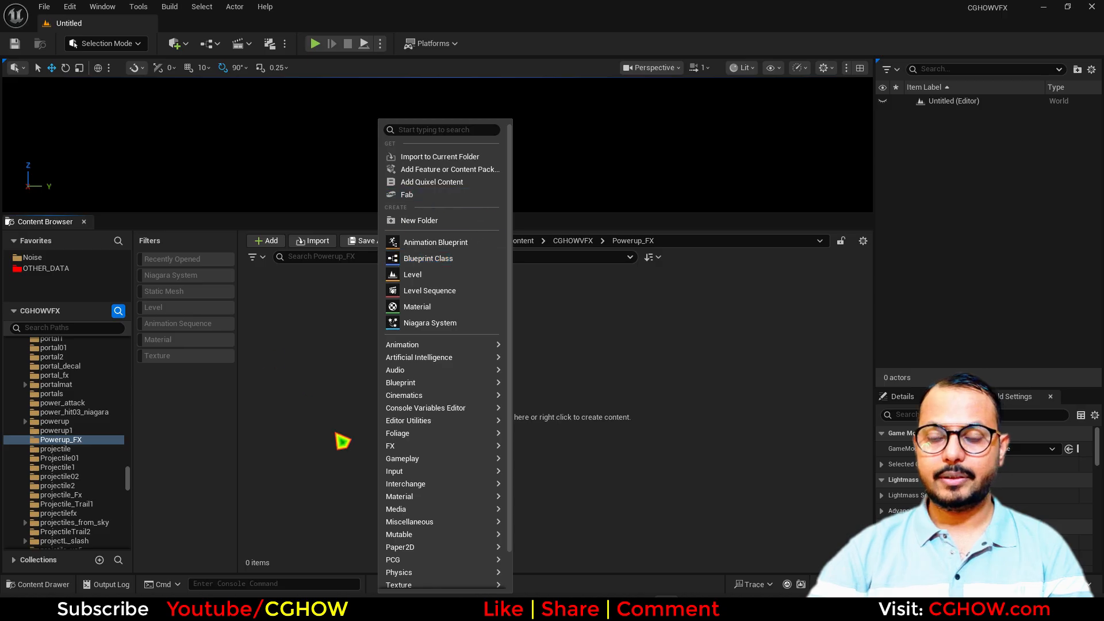
click(447, 308)
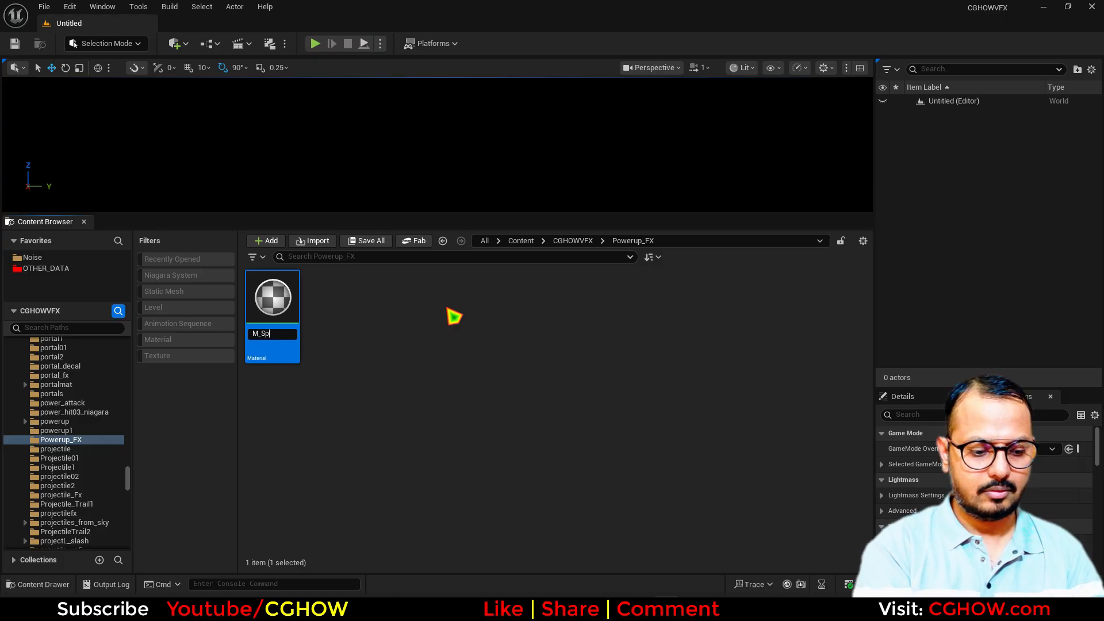
key(Return)
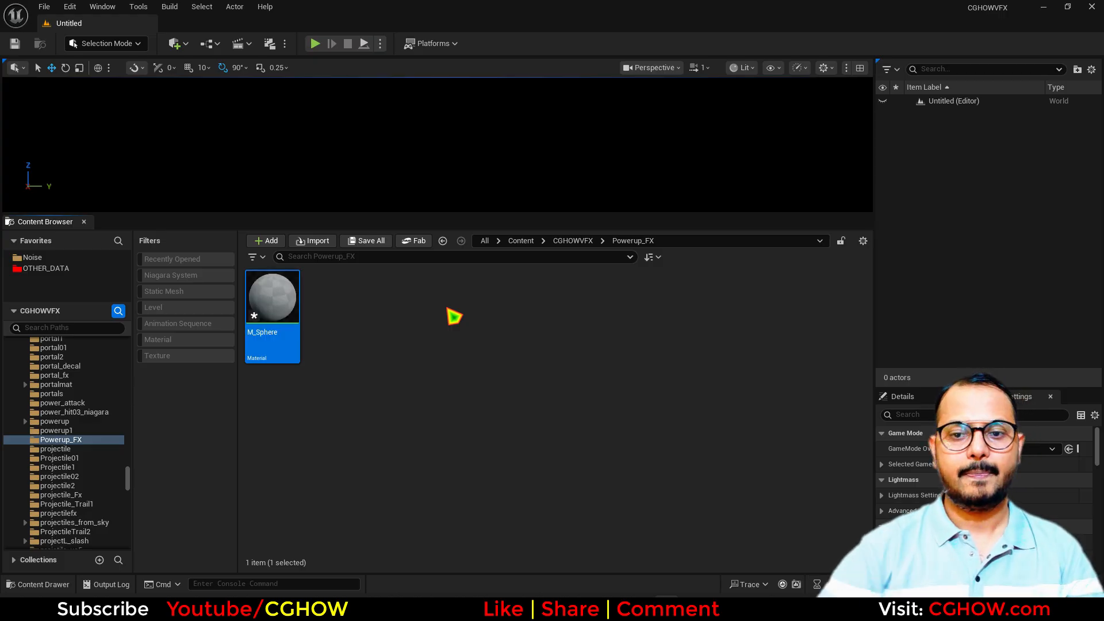
key(Return)
right_drag(340, 201, 441, 273)
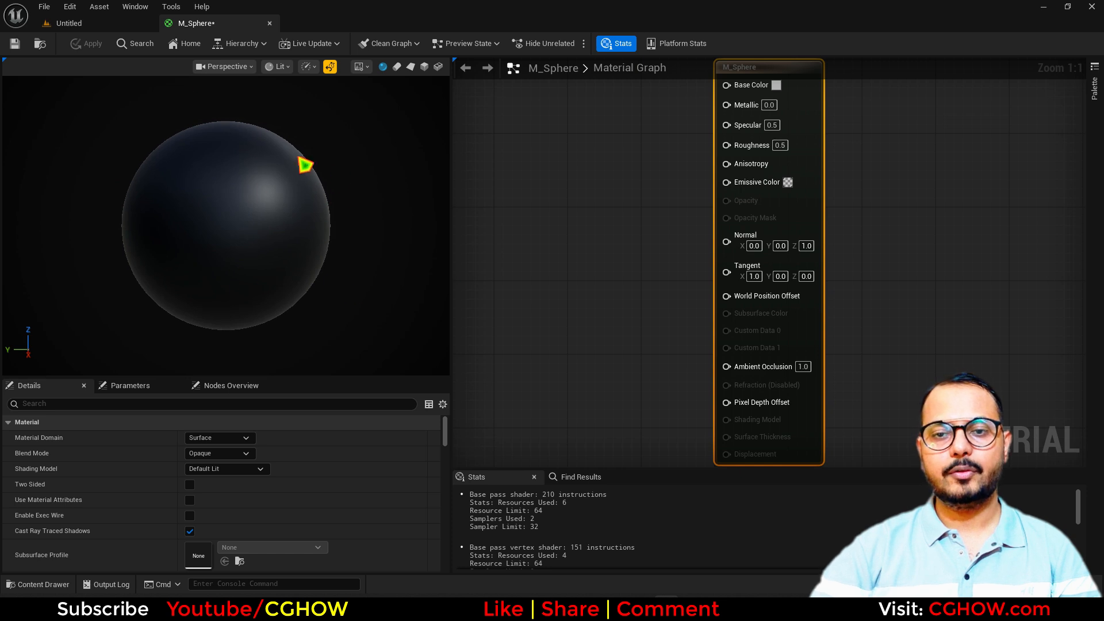
Add a Fresnel node with ExponentIn 2.0 and preview it on the sphere
right_drag(592, 241, 722, 255)
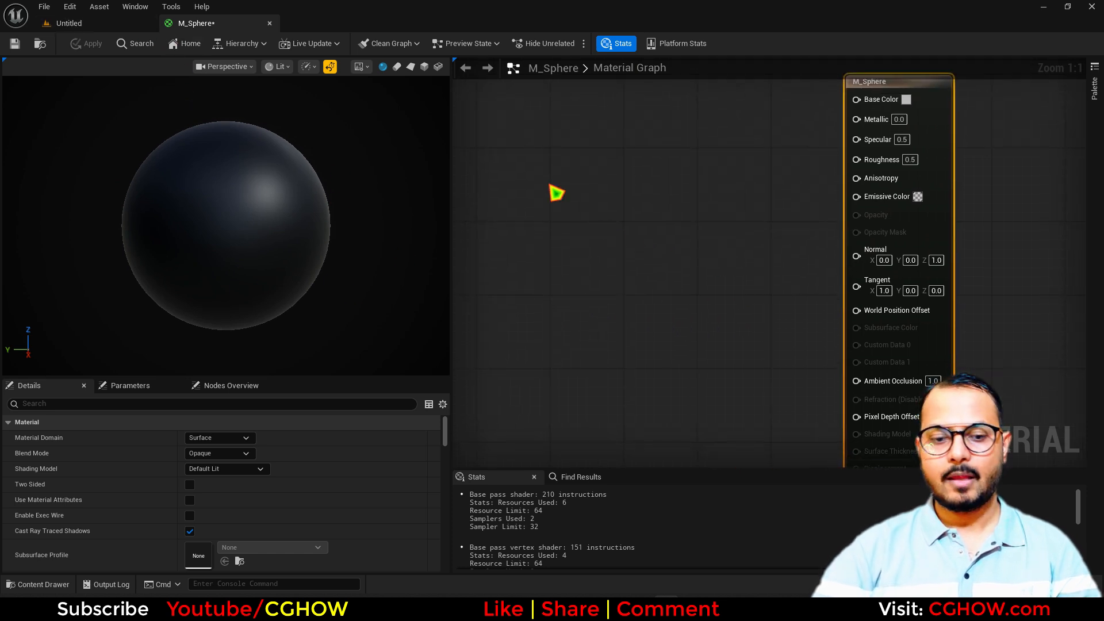
right_click(556, 194)
text(fresnel)
click(582, 315)
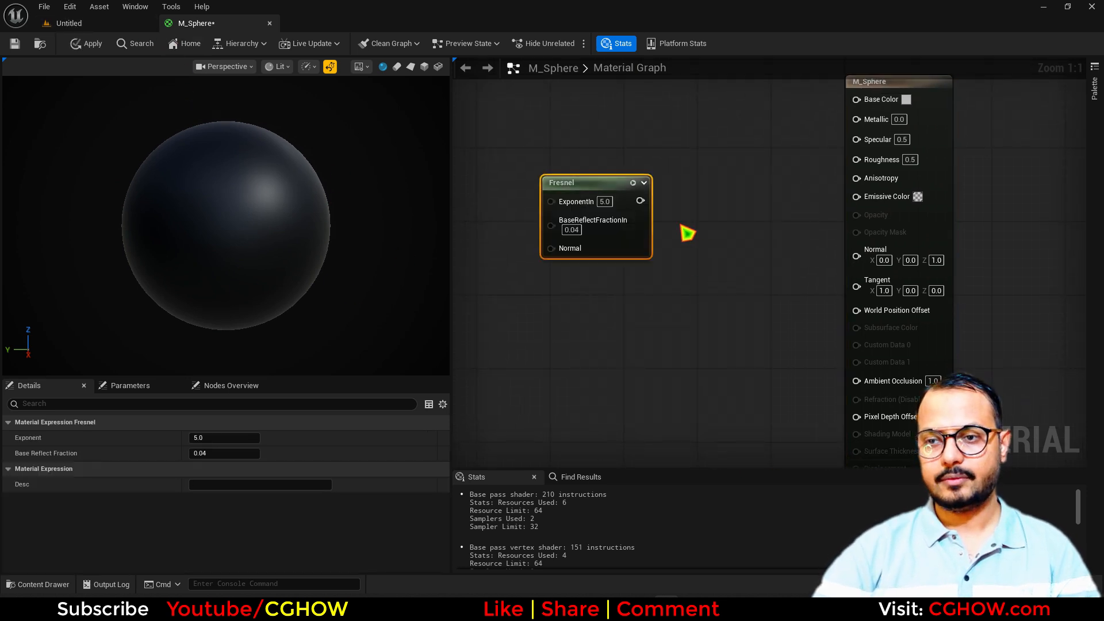
click(604, 201)
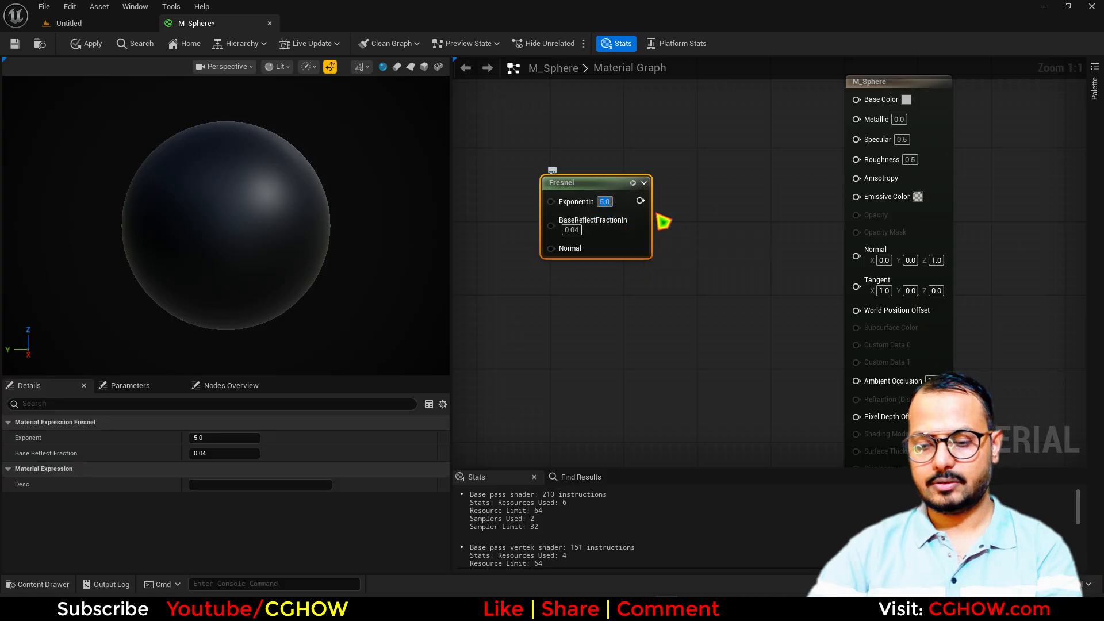
click(633, 184)
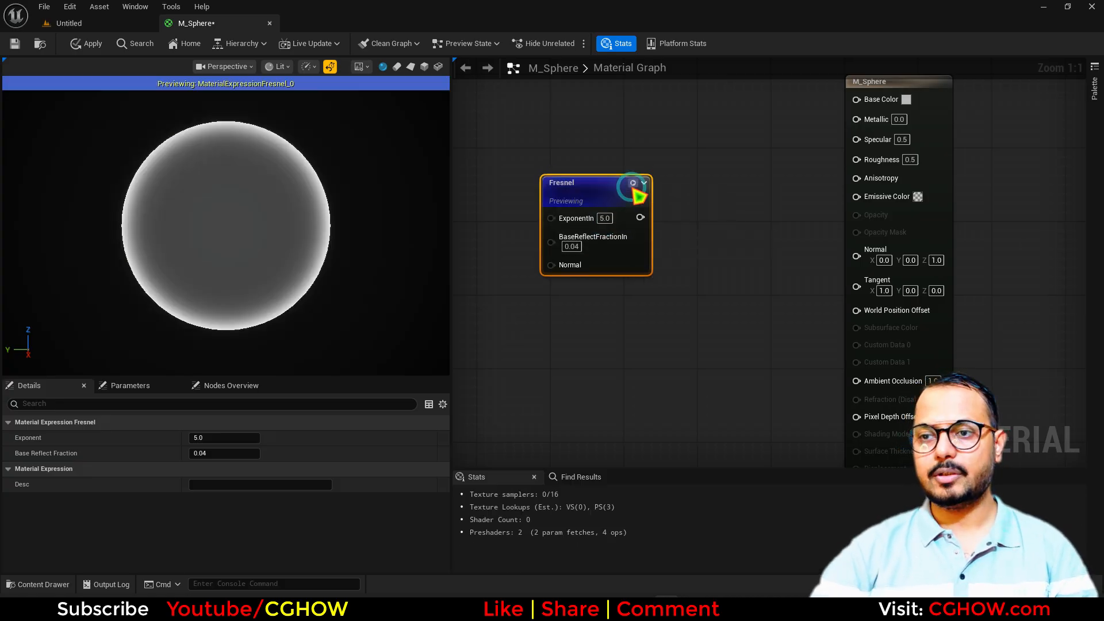
click(672, 214)
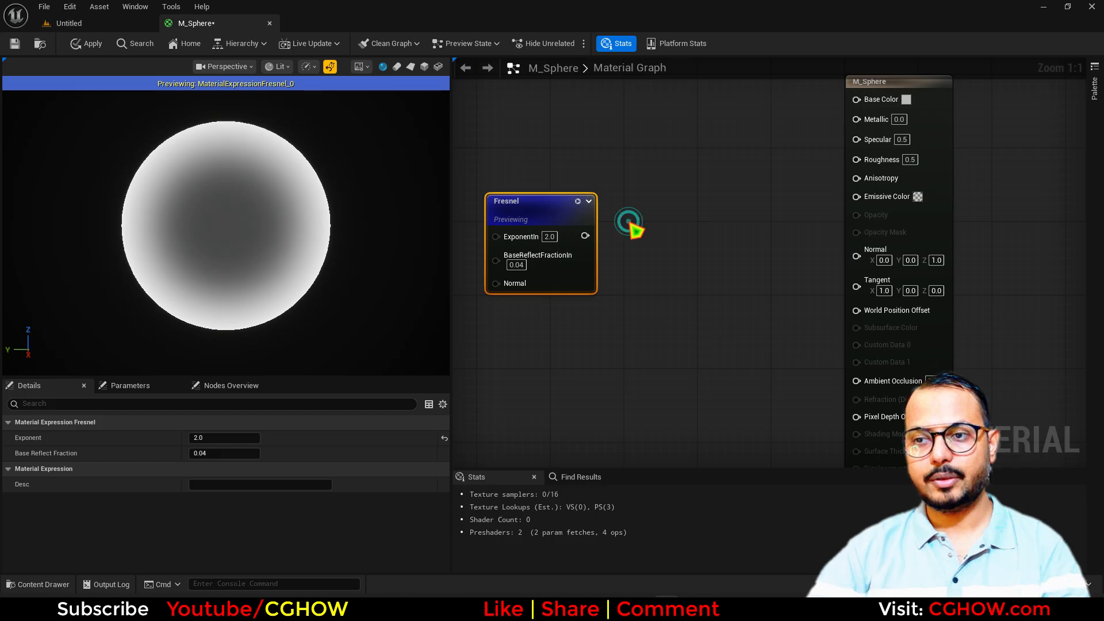
click(628, 221)
Add a Power node fed by Fresnel and wire it into Emissive Color and Base Color
key(e)
click(615, 216)
drag(583, 234, 628, 236)
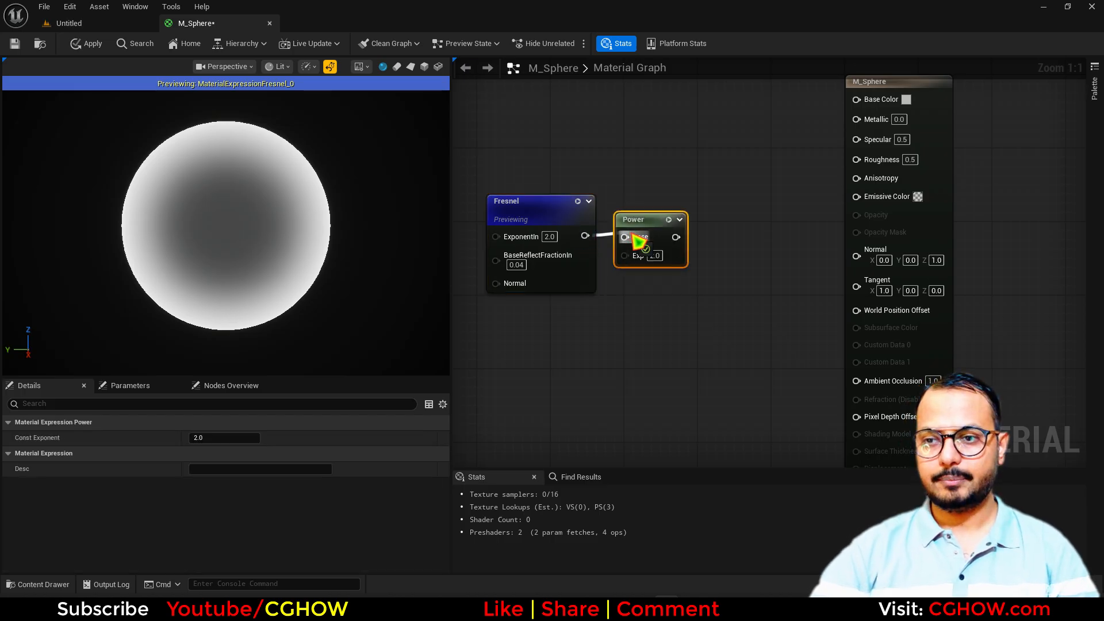
click(668, 220)
right_drag(753, 276, 749, 338)
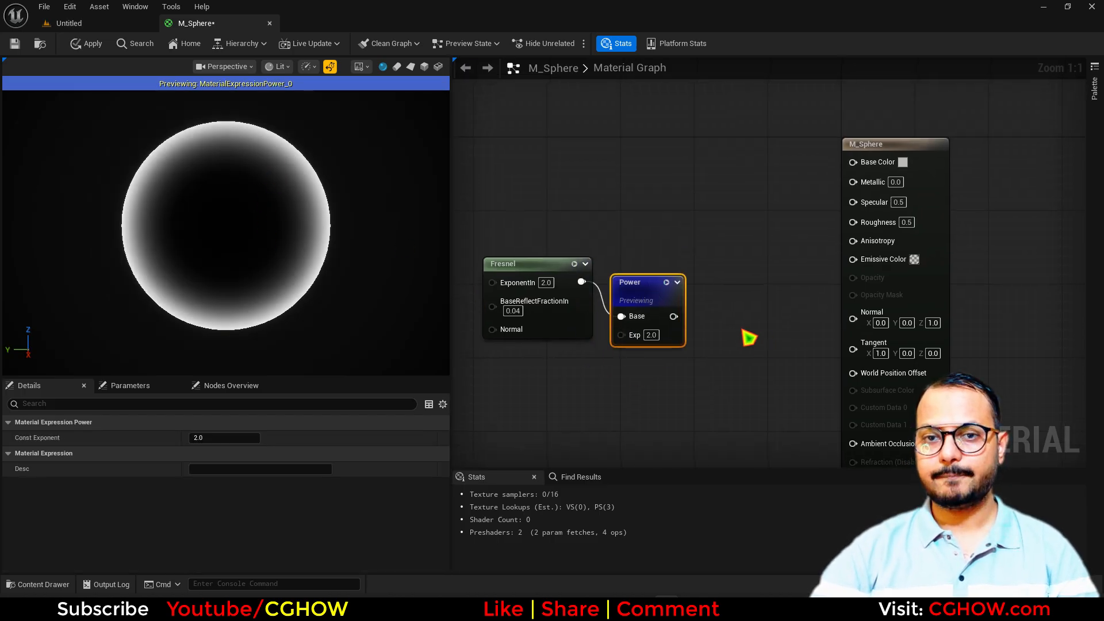
right_drag(705, 278, 676, 232)
drag(644, 270, 825, 212)
drag(825, 115, 630, 235)
click(636, 235)
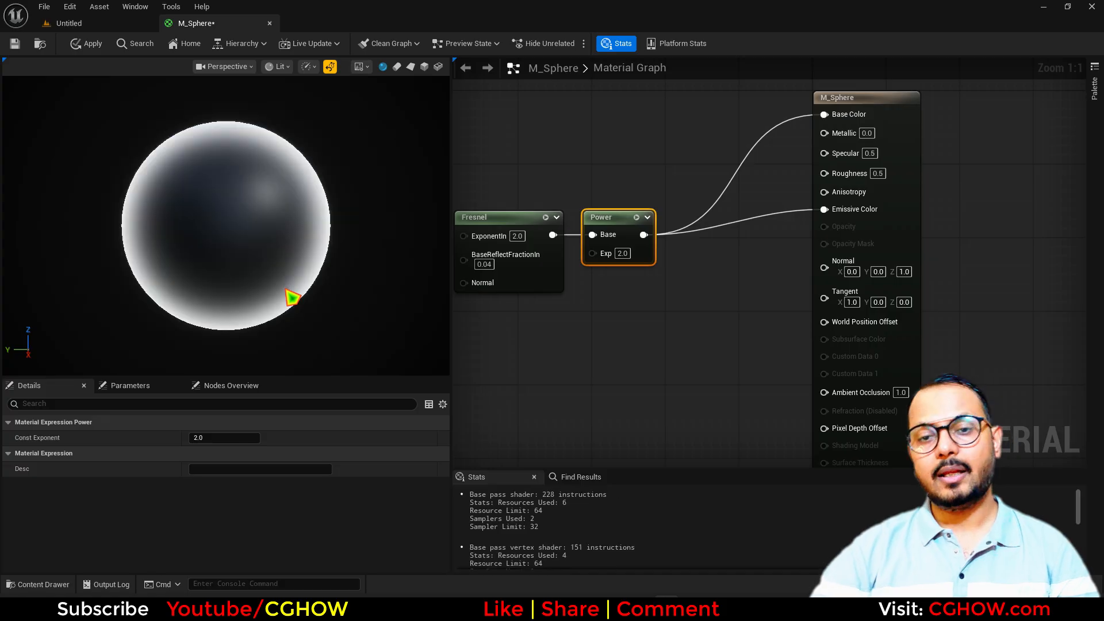
Inspect the glowing rim and make room in the graph beside the Fresnel and Power nodes
drag(260, 256, 255, 278)
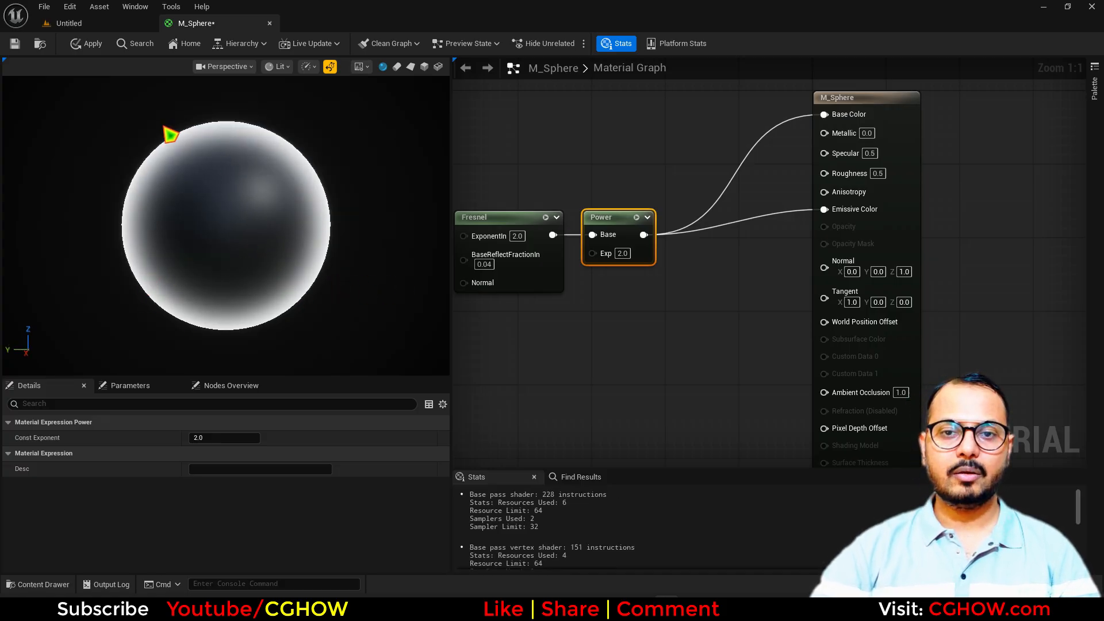
right_drag(674, 327, 715, 341)
drag(523, 217, 624, 376)
right_drag(529, 245, 654, 260)
click(602, 225)
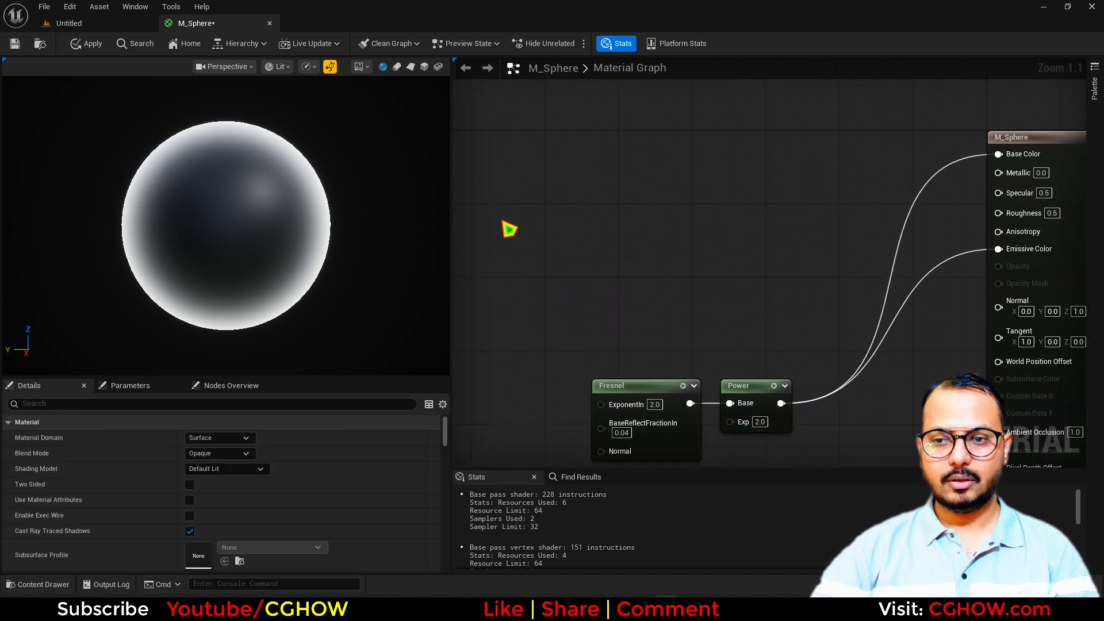
Add a TexCoord[0] node feeding a ComponentMask that keeps only the G channel
key(u)
click(504, 223)
right_drag(556, 268, 639, 257)
drag(640, 207, 462, 223)
key(c)
click(604, 194)
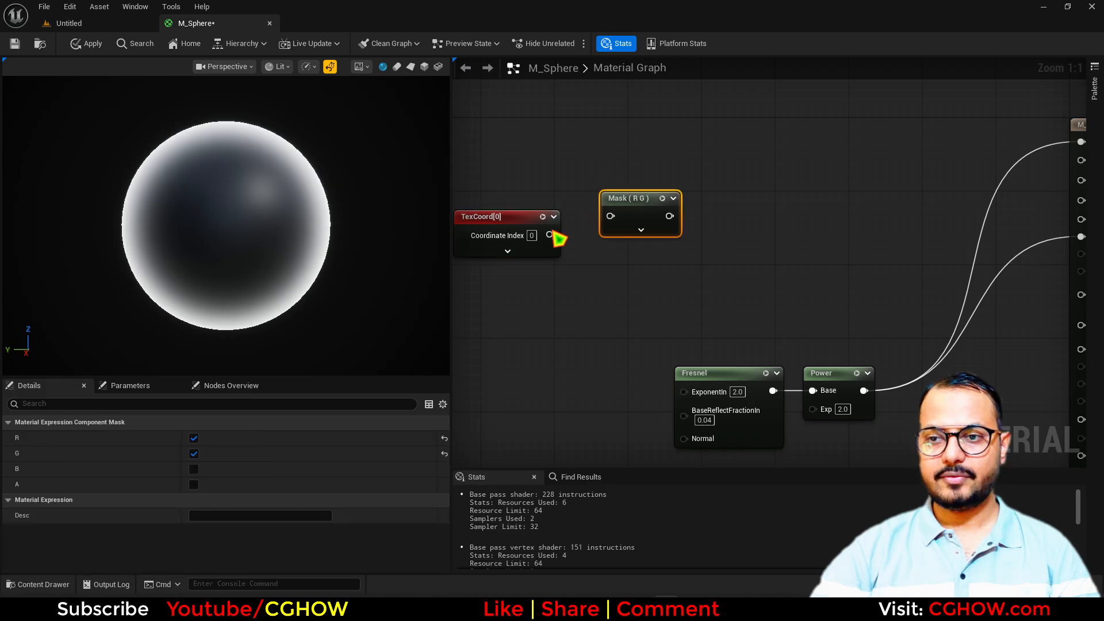
drag(550, 235, 610, 216)
click(194, 437)
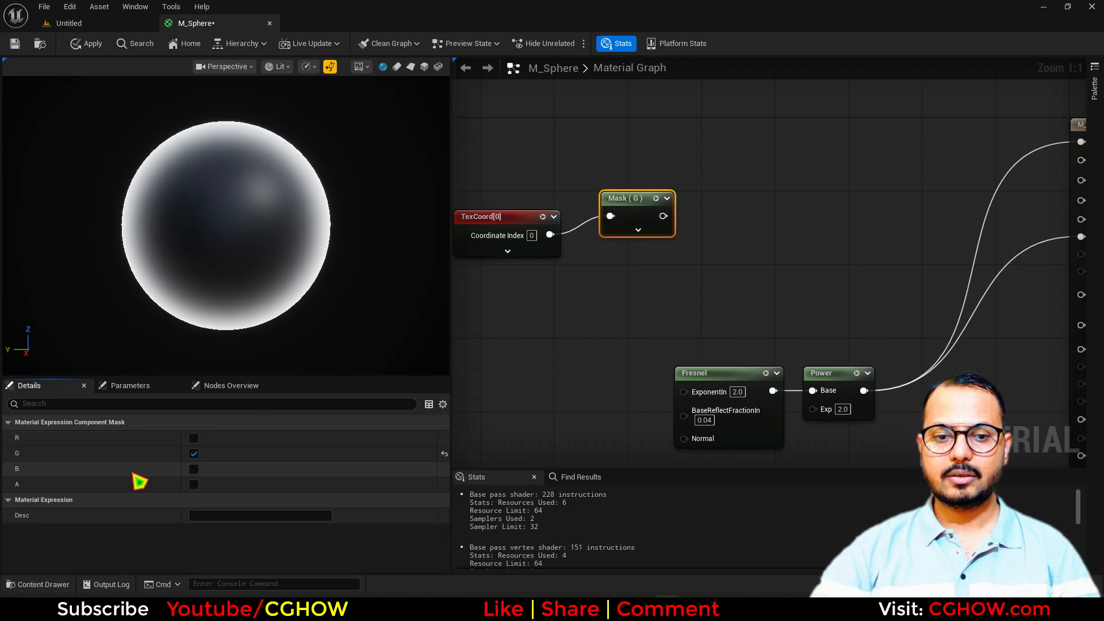
key(space)
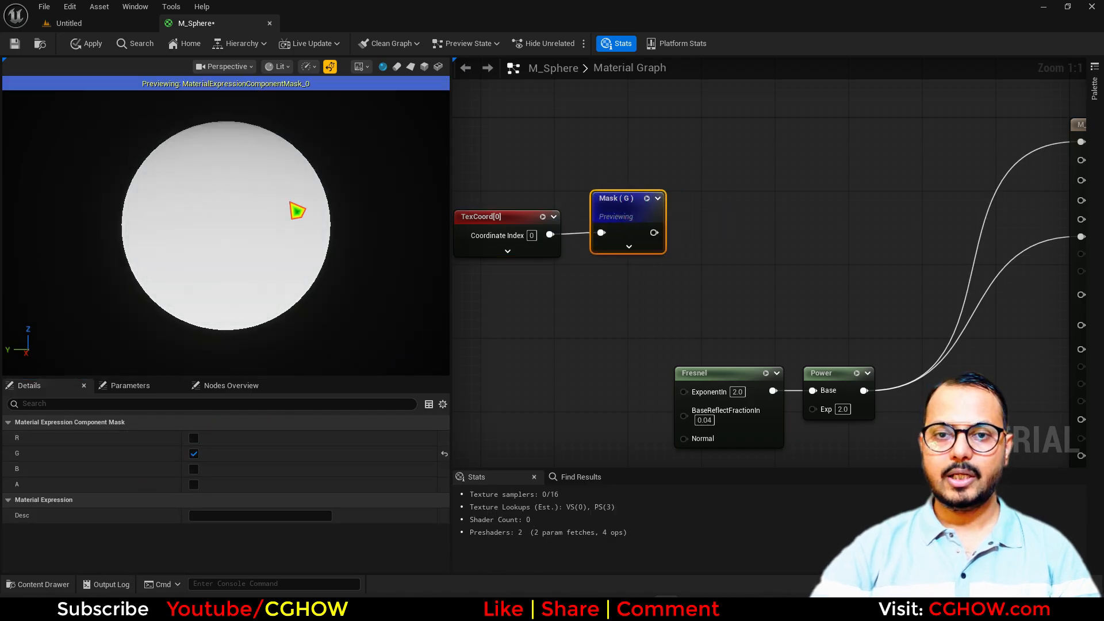
drag(282, 222, 282, 152)
right_drag(695, 260, 550, 282)
click(598, 205)
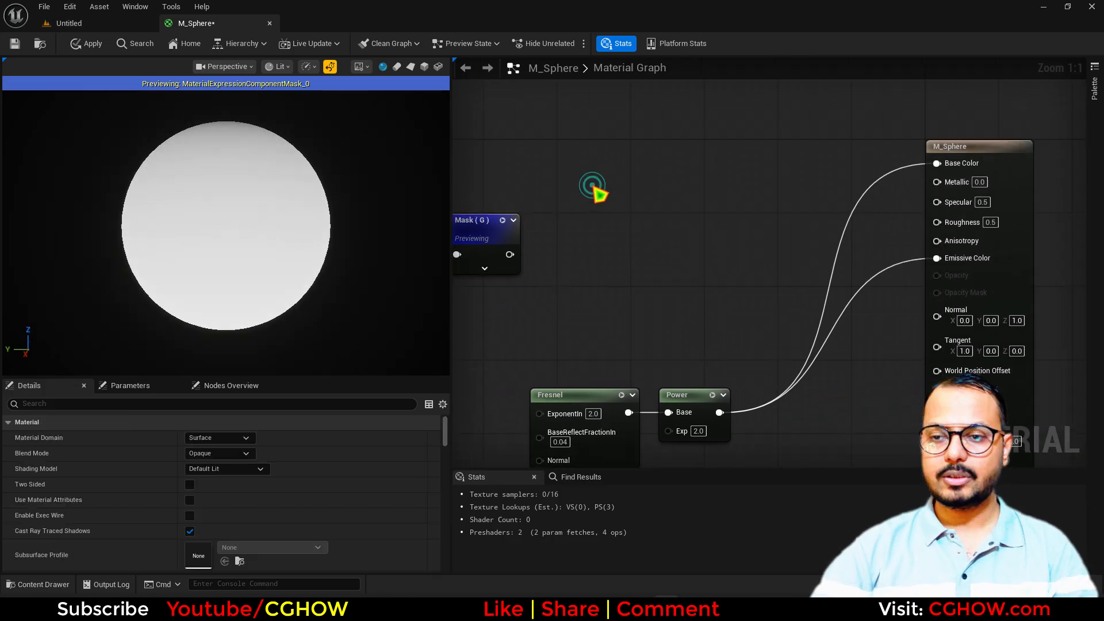
Add a Lerp with Mask (G) driving its Alpha, plus a Constant3Vector node
key(l)
click(589, 181)
drag(509, 254, 595, 240)
right_drag(572, 221, 697, 275)
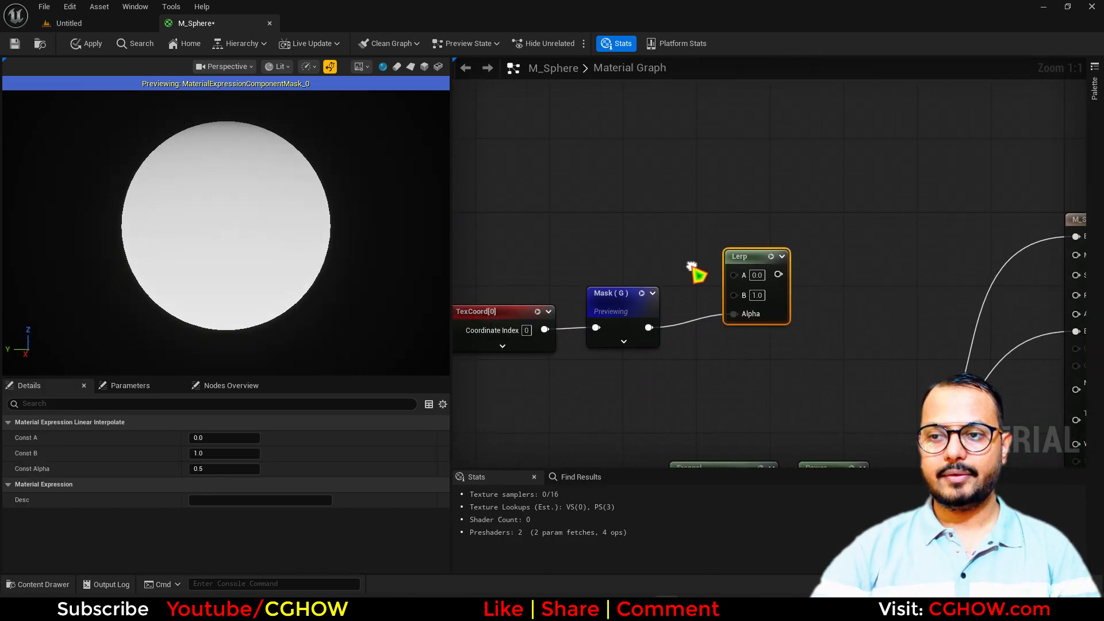
click(627, 207)
right_drag(599, 181, 606, 222)
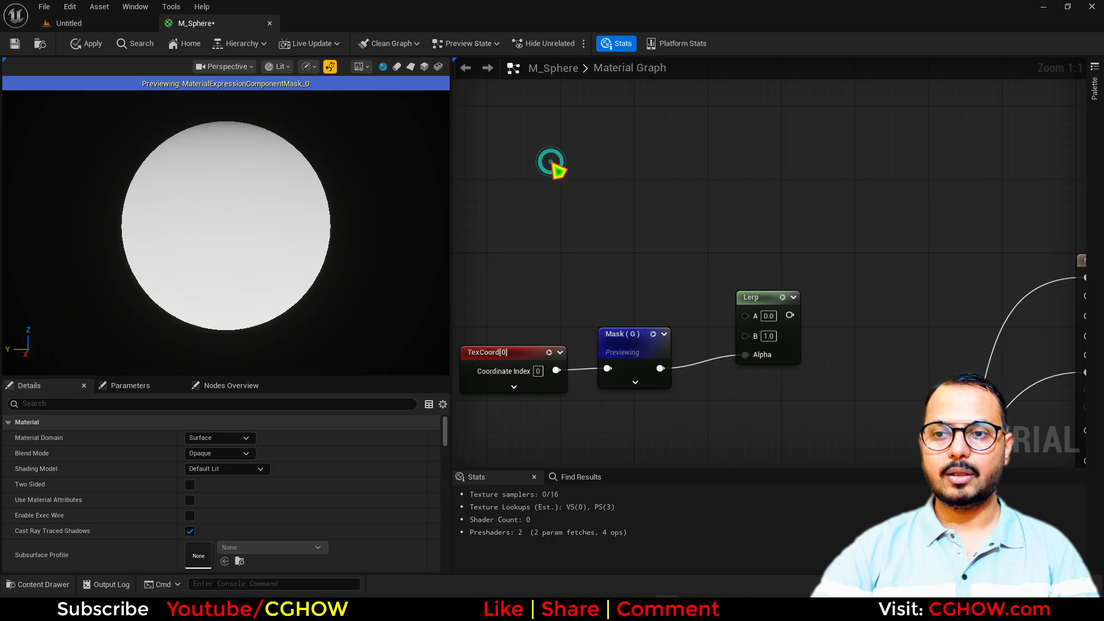
key(3)
click(550, 163)
Make the constant a saturated orange and wire it into the Lerp's A input
double_click(579, 229)
click(678, 336)
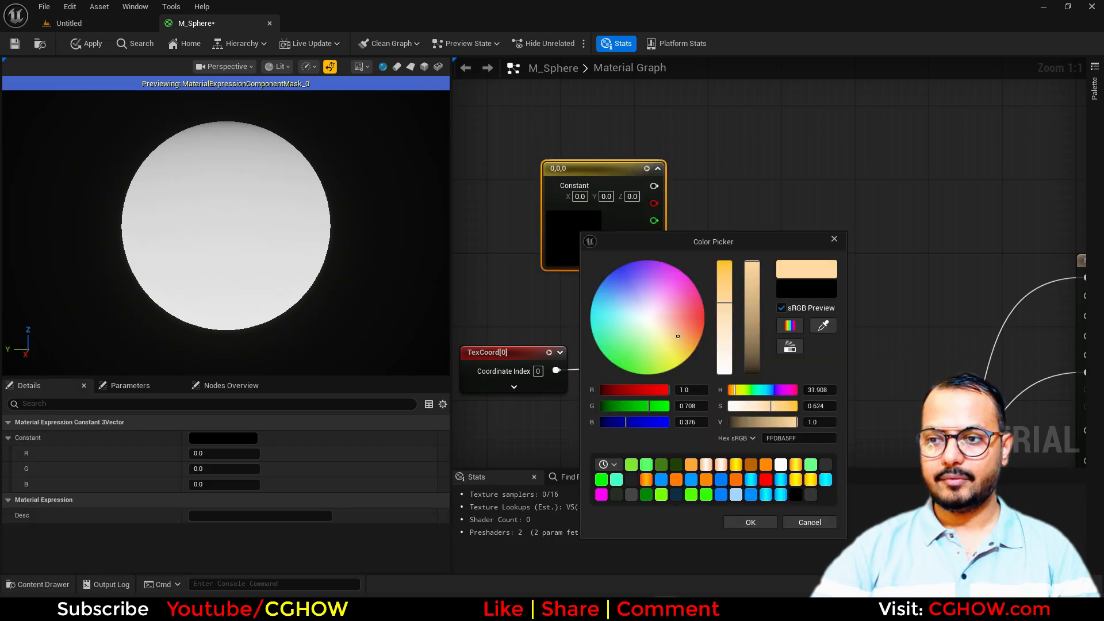
drag(677, 336, 702, 334)
click(747, 522)
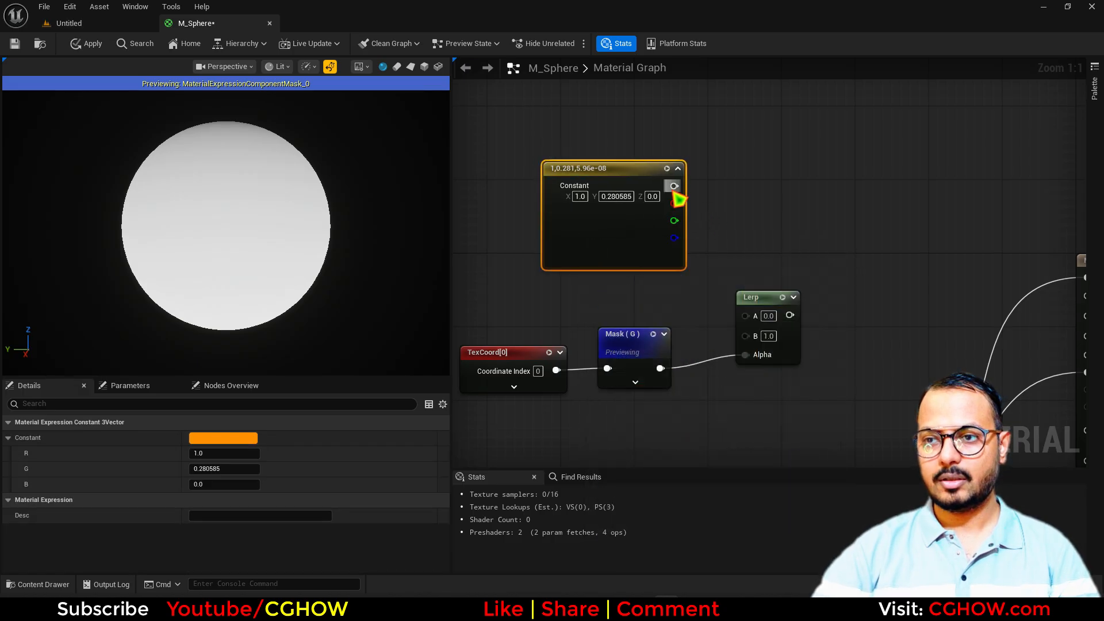
drag(674, 186, 745, 315)
drag(575, 248, 575, 146)
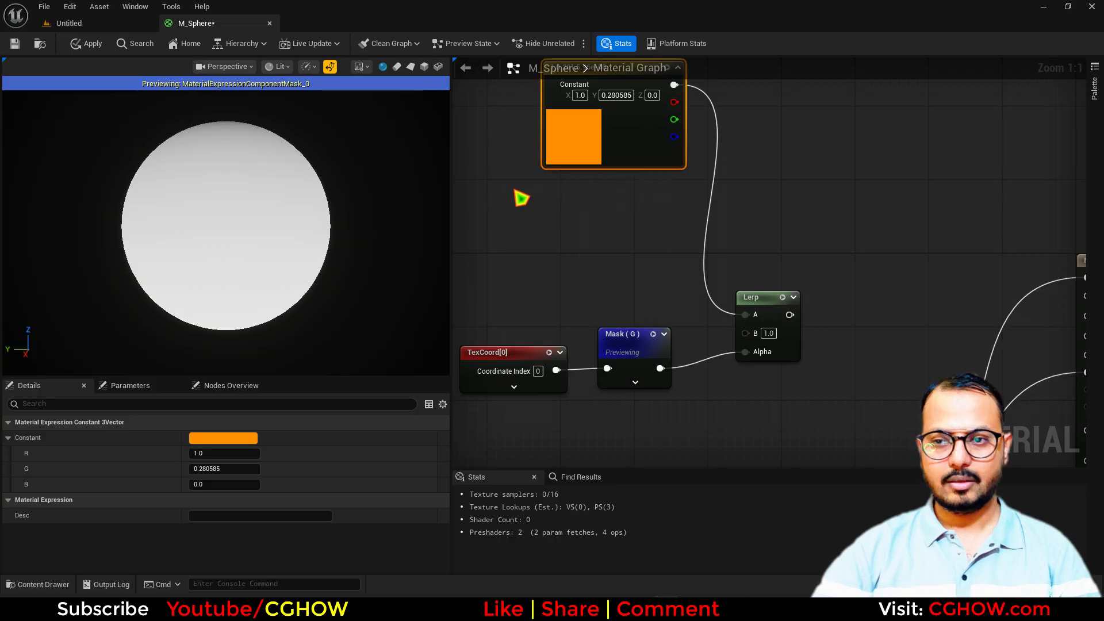
Duplicate the constant, set it to magenta (1.0, 0, 0.891405), and wire it into Lerp B
key(ctrl+c)
key(ctrl+v)
double_click(537, 253)
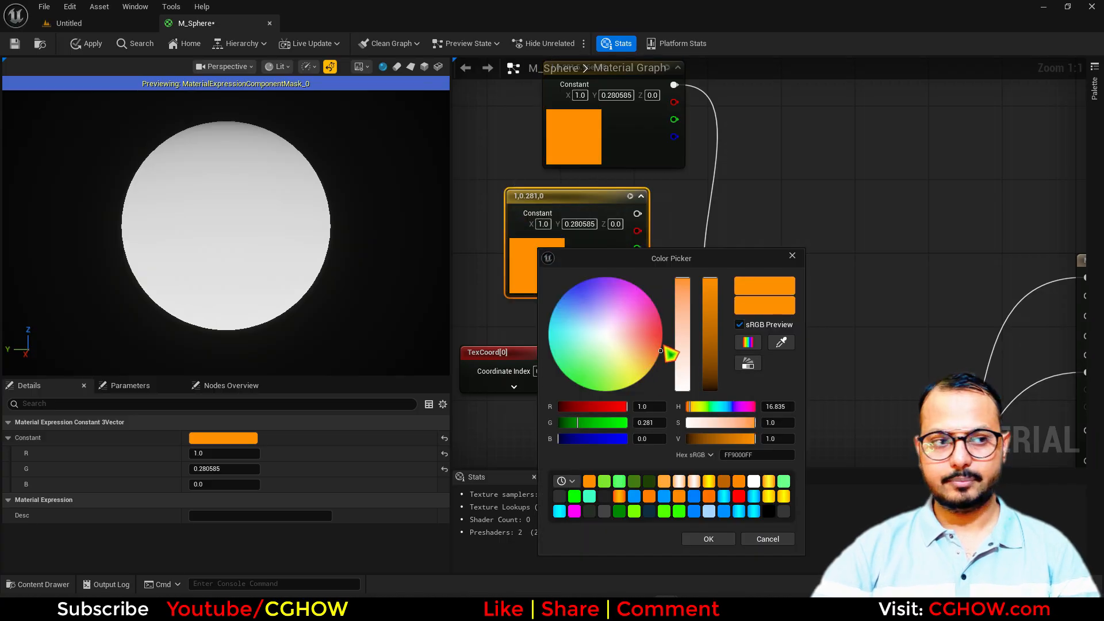
drag(646, 308, 640, 288)
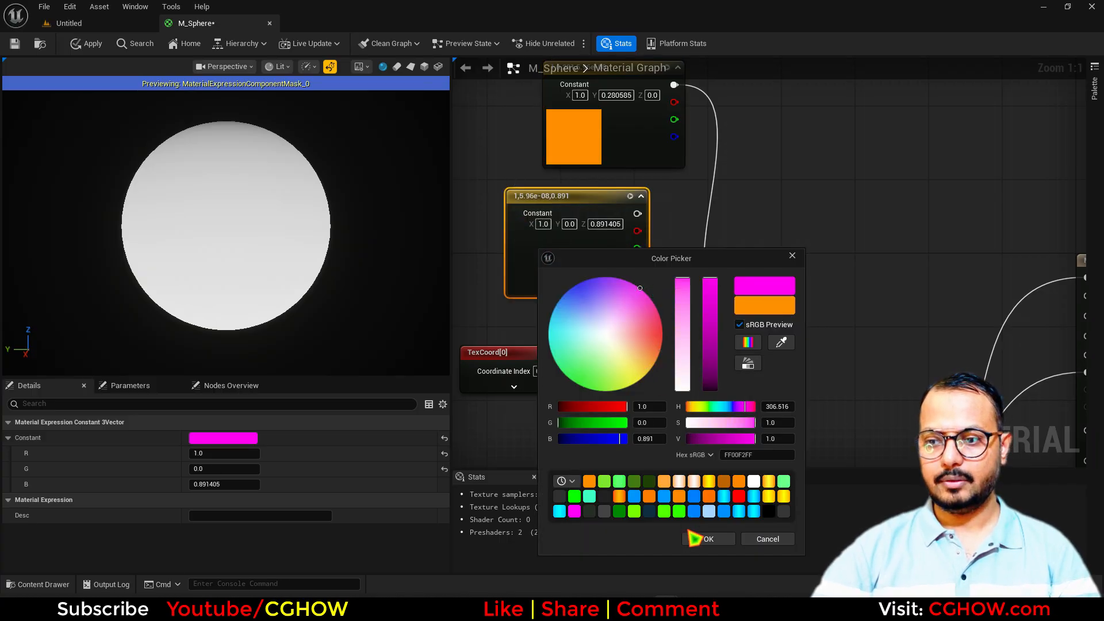
click(708, 539)
drag(637, 213, 795, 258)
Preview the orange-to-magenta blend, then line the Mask node up with TexCoord and select both
key(space)
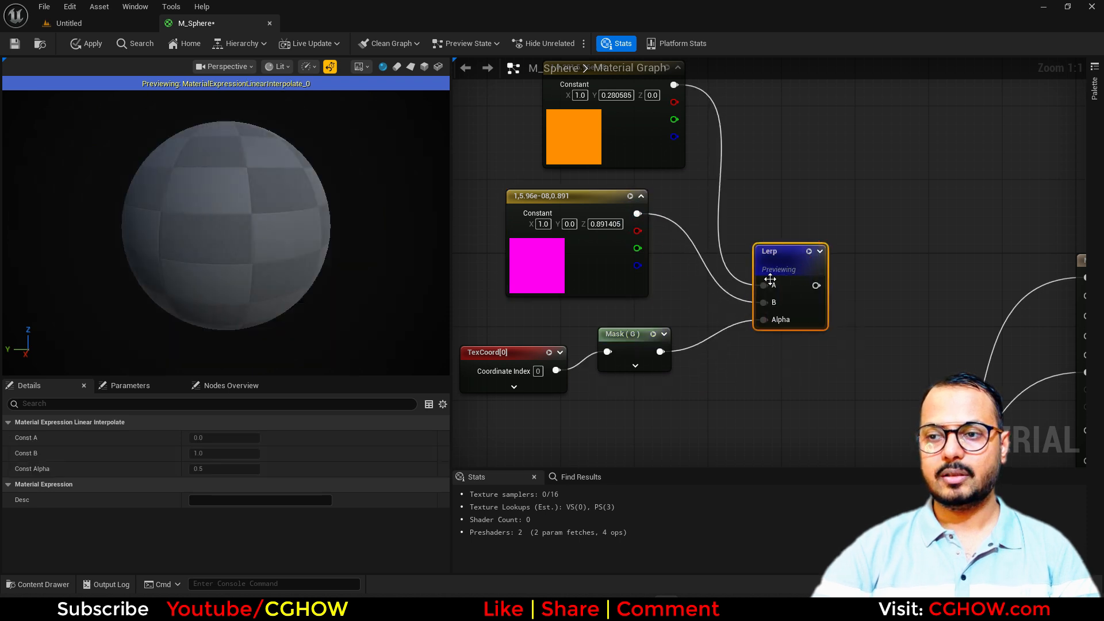
drag(275, 237, 273, 223)
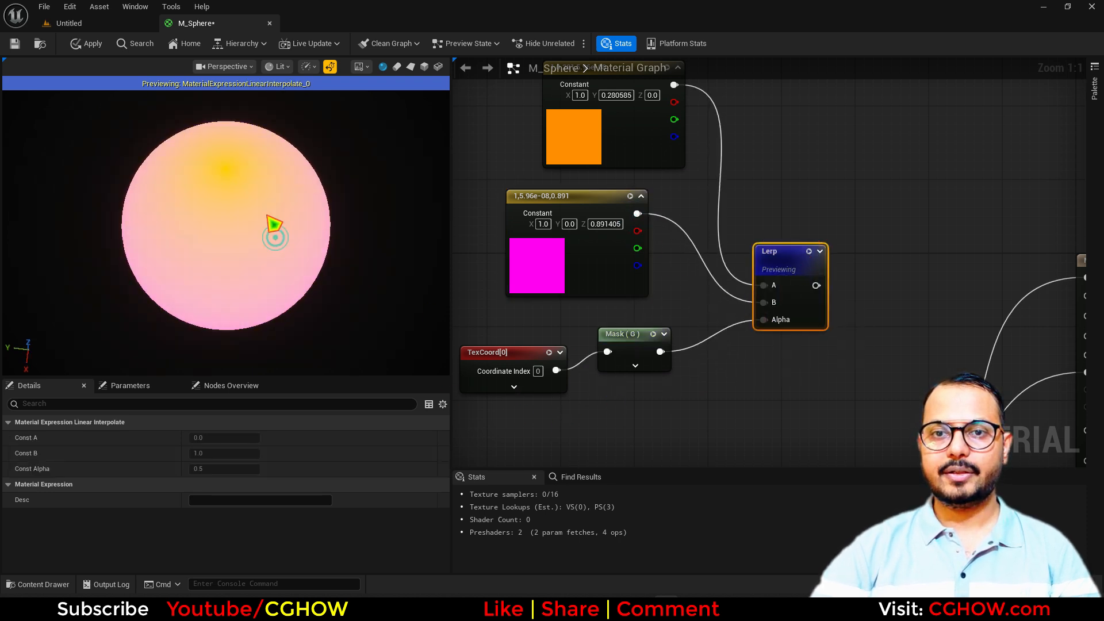
mouse_move(309, 272)
mouse_down()
mouse_move(309, 196)
mouse_move(305, 278)
mouse_up()
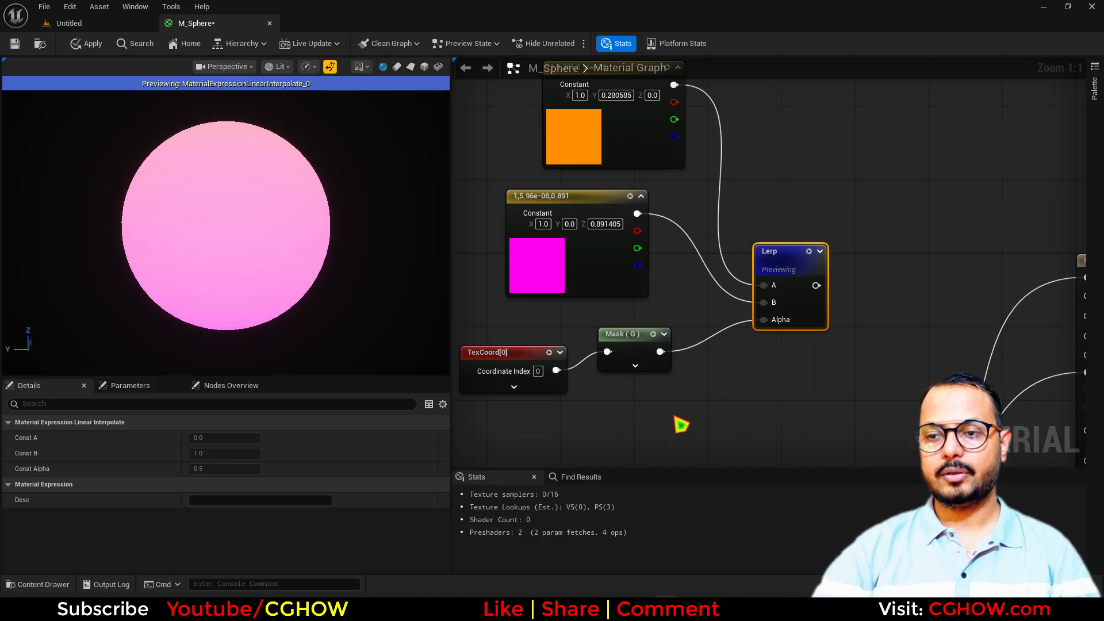
right_drag(674, 417, 691, 334)
drag(648, 261, 645, 282)
drag(488, 247, 516, 292)
Add a SmoothStep fed by Mask (G), with Min 0.5 and Max 0.6
right_click(597, 265)
text(smooth)
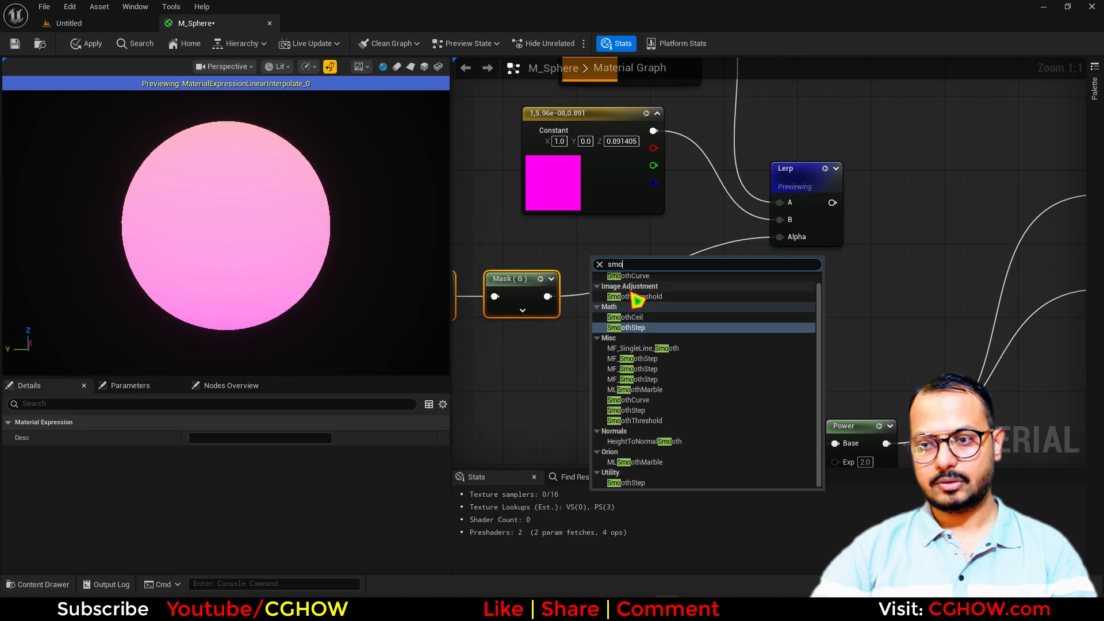
click(634, 322)
drag(547, 296, 595, 318)
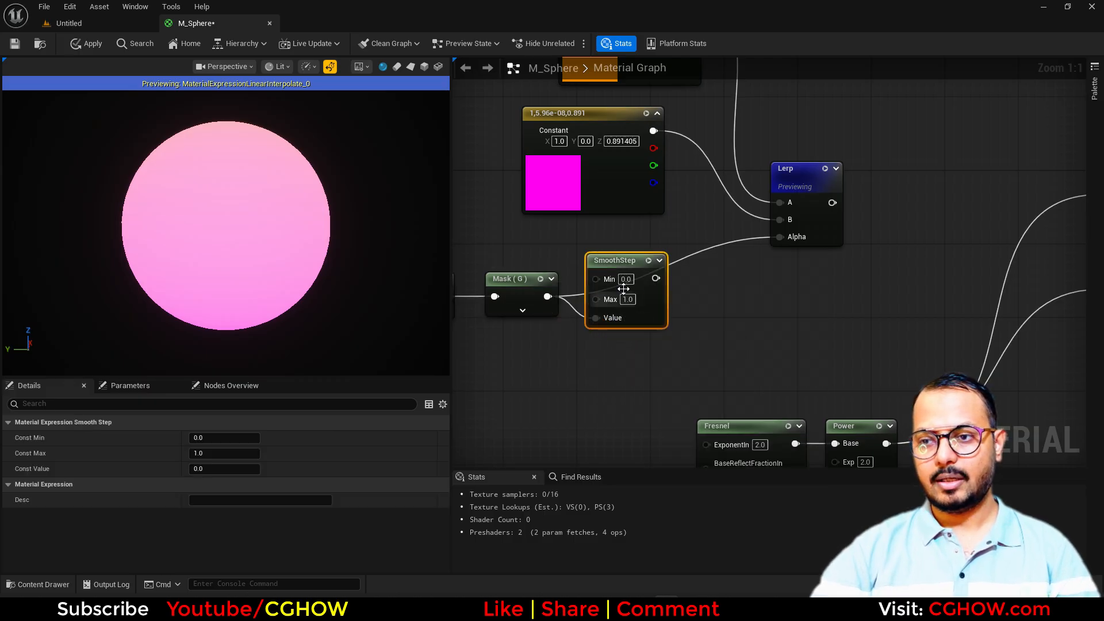
text(.5)
click(629, 300)
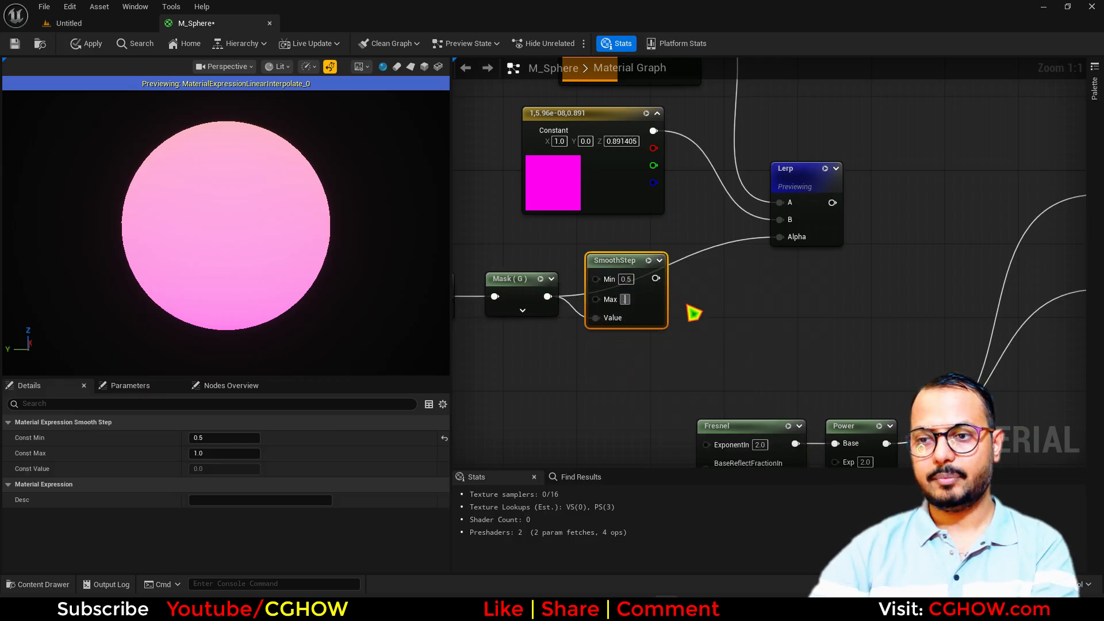
text(.6)
key(Return)
click(648, 260)
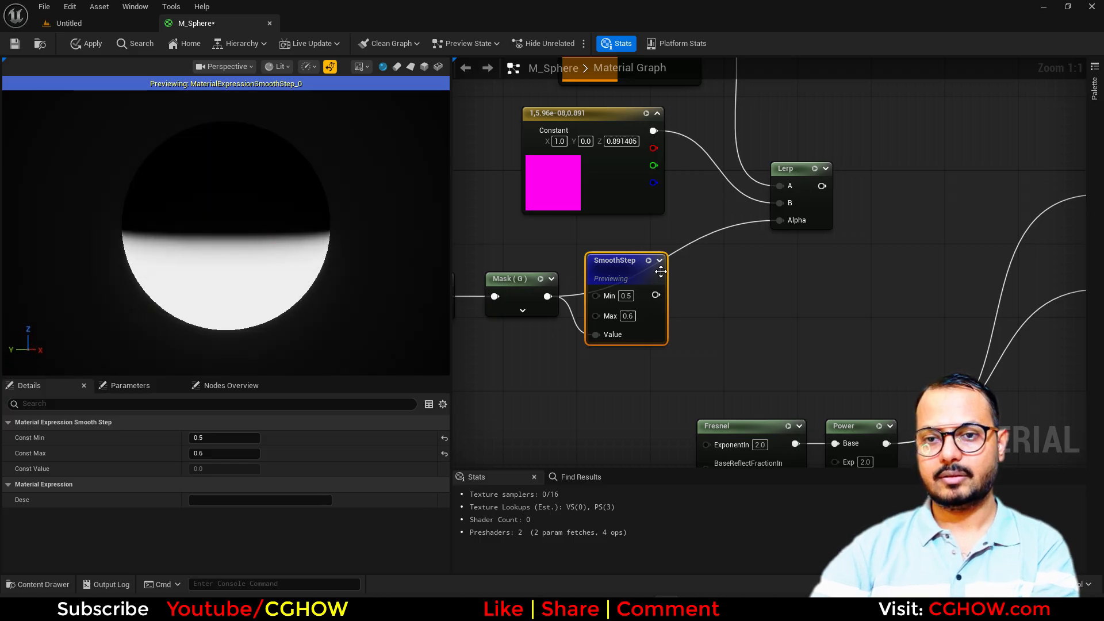
Drive the Lerp's Alpha with the SmoothStep output and preview the split sphere
drag(655, 295, 782, 222)
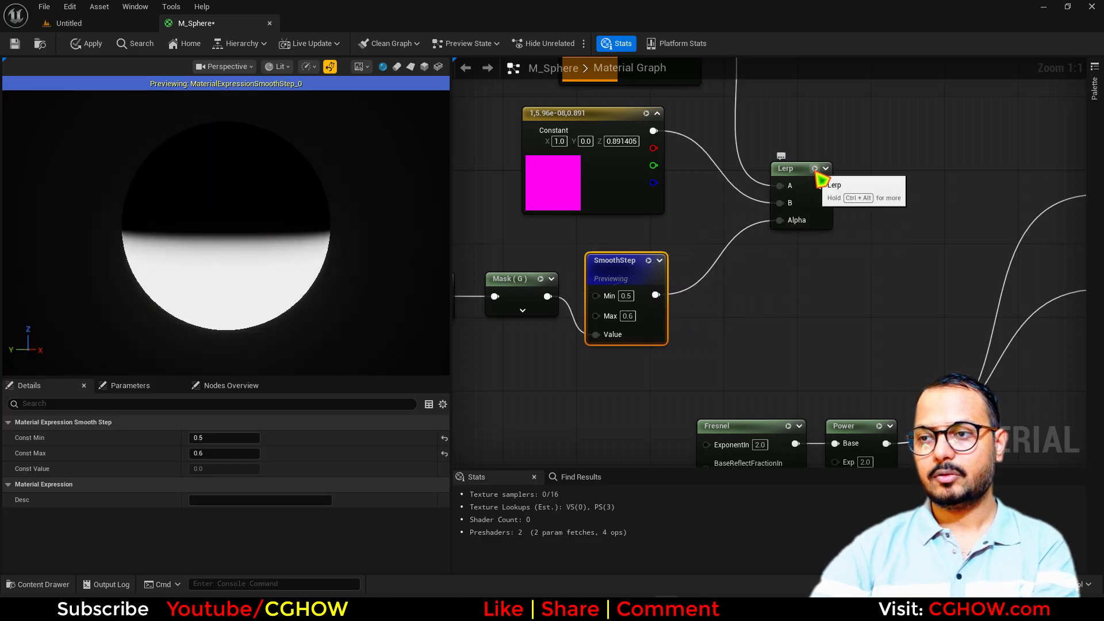
click(815, 169)
right_drag(673, 276, 701, 322)
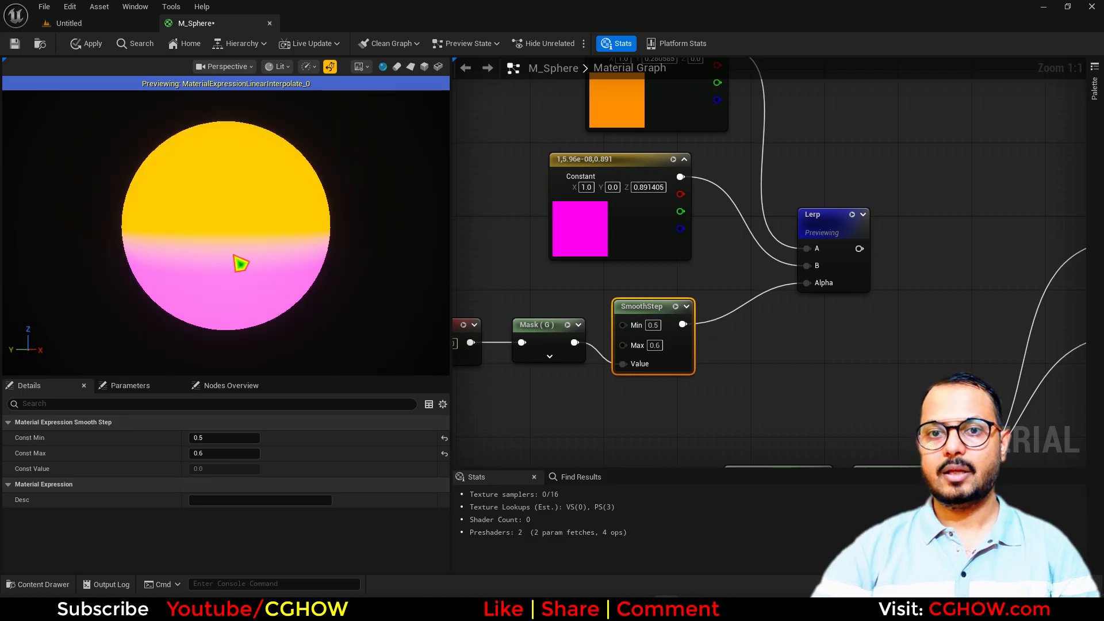
drag(234, 254, 154, 263)
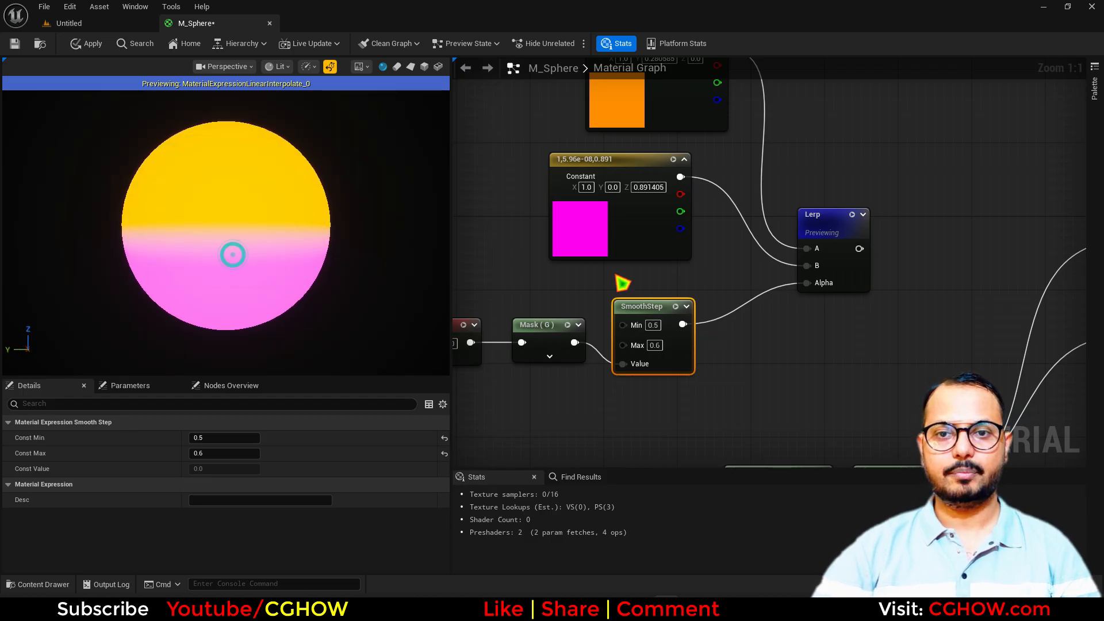
right_drag(827, 310, 498, 224)
right_drag(593, 301, 675, 273)
Add a Multiply node and route Base Color and Emissive Color from it
key(m)
click(665, 289)
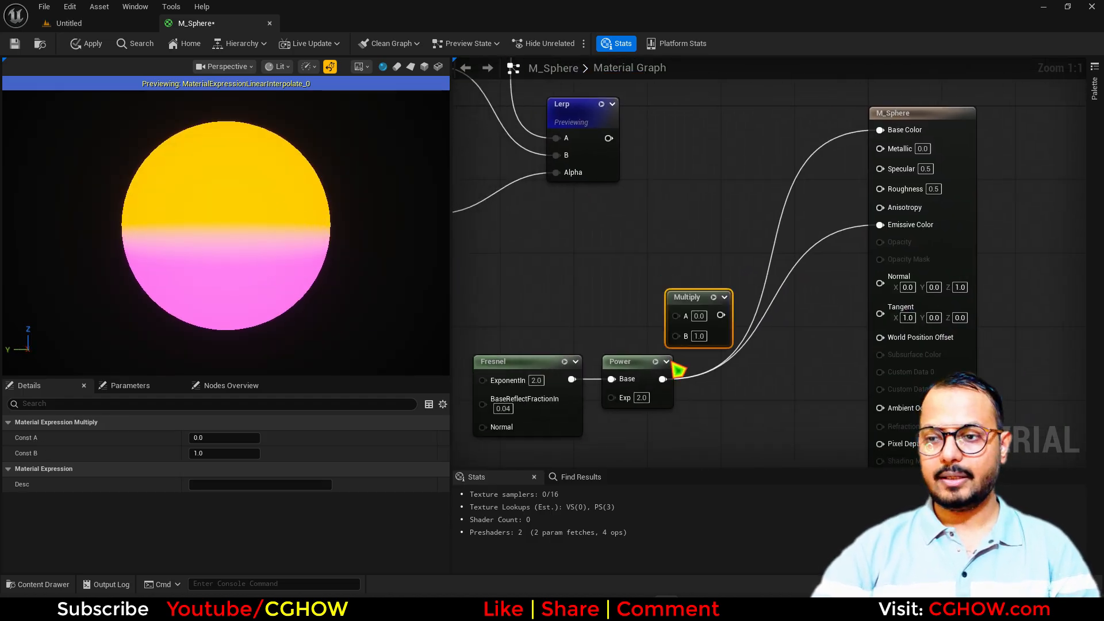
ctrl+drag(662, 379, 608, 138)
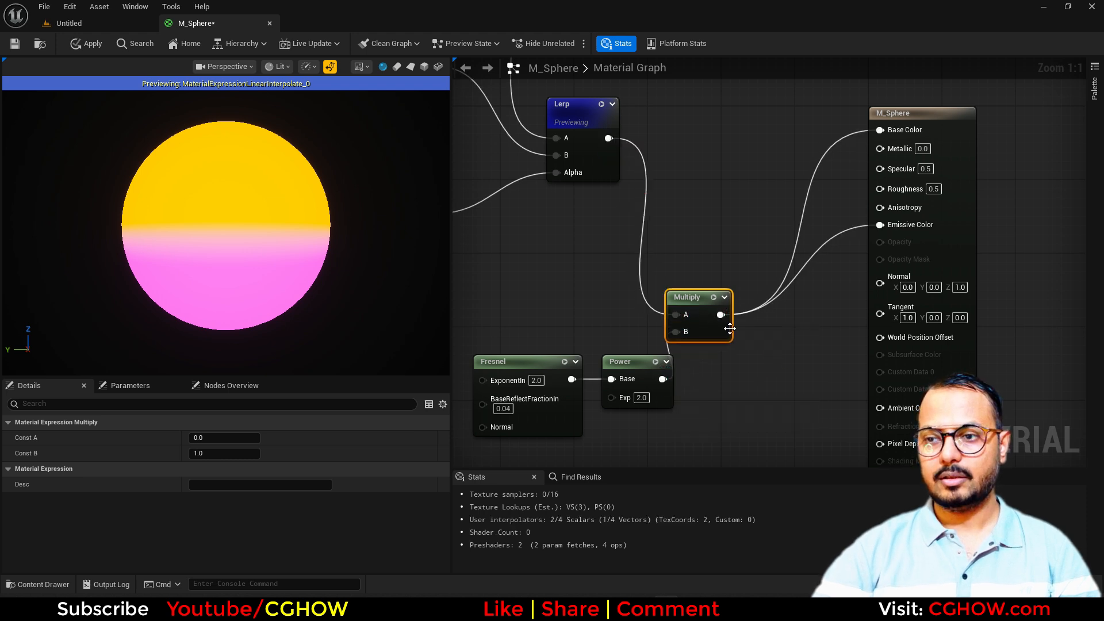
Shift the Fresnel and Power nodes left and change SmoothStep Max to 0.8
click(600, 104)
right_drag(697, 354, 778, 323)
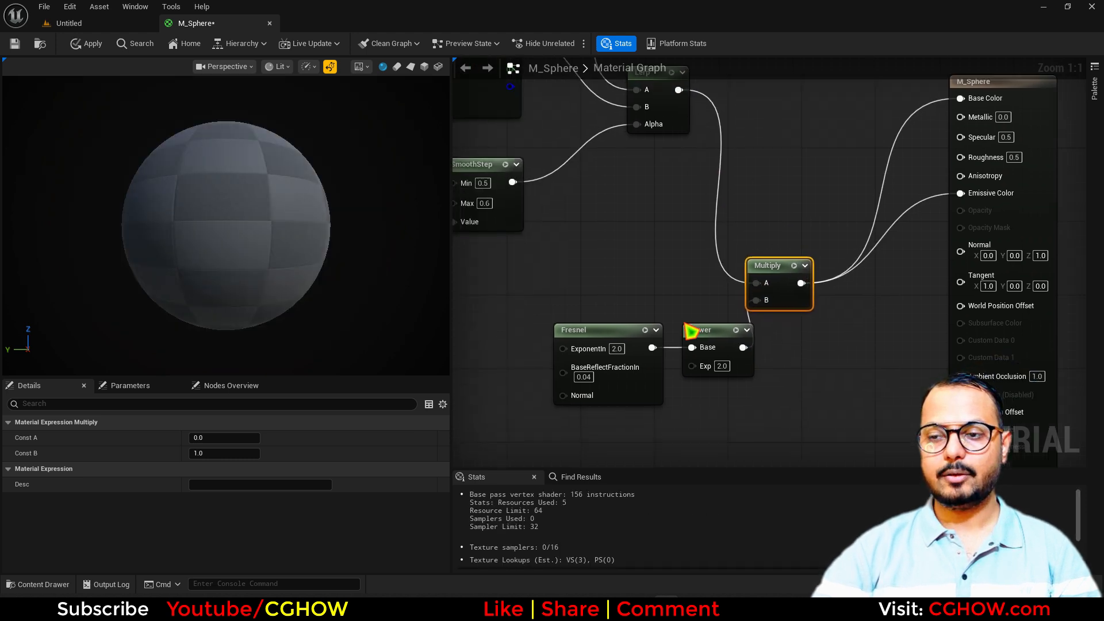
drag(594, 300, 660, 335)
drag(352, 287, 353, 270)
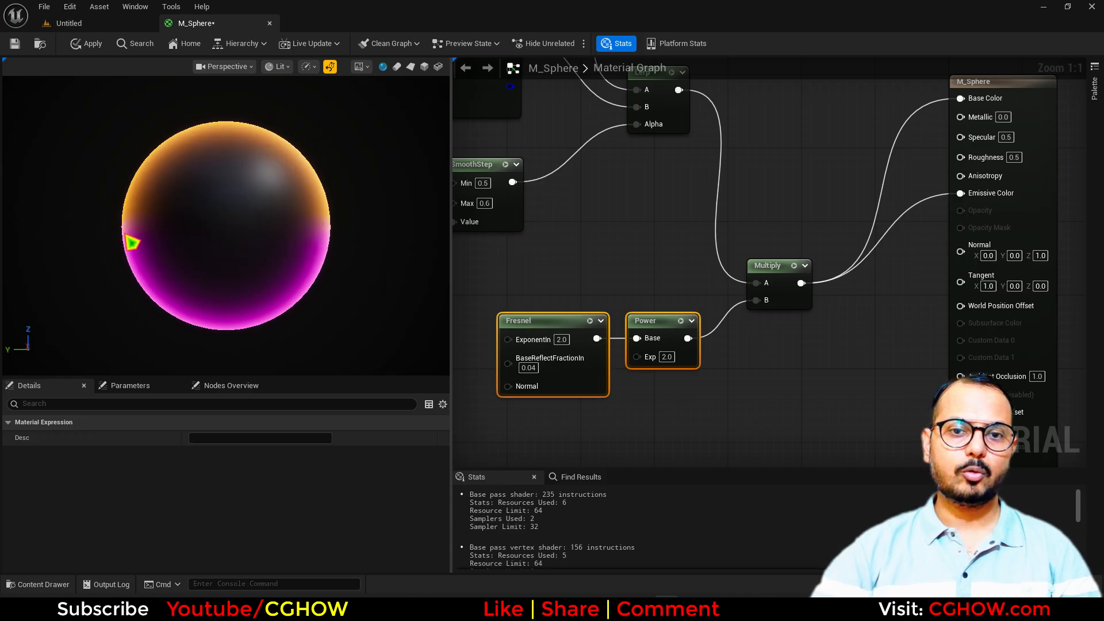
right_drag(478, 231, 661, 248)
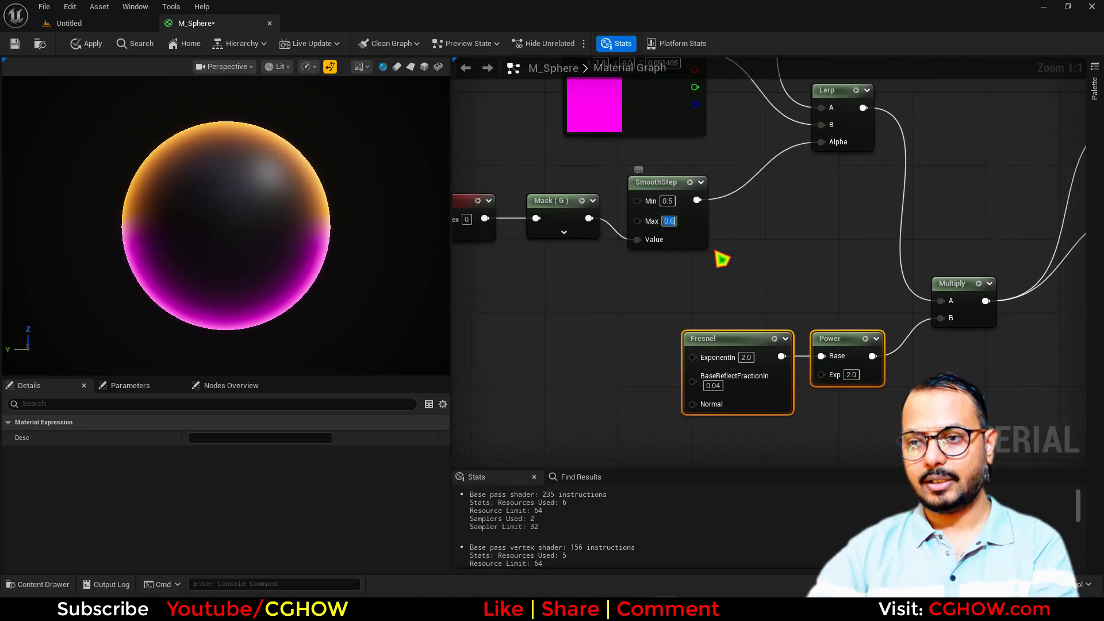
key(Return)
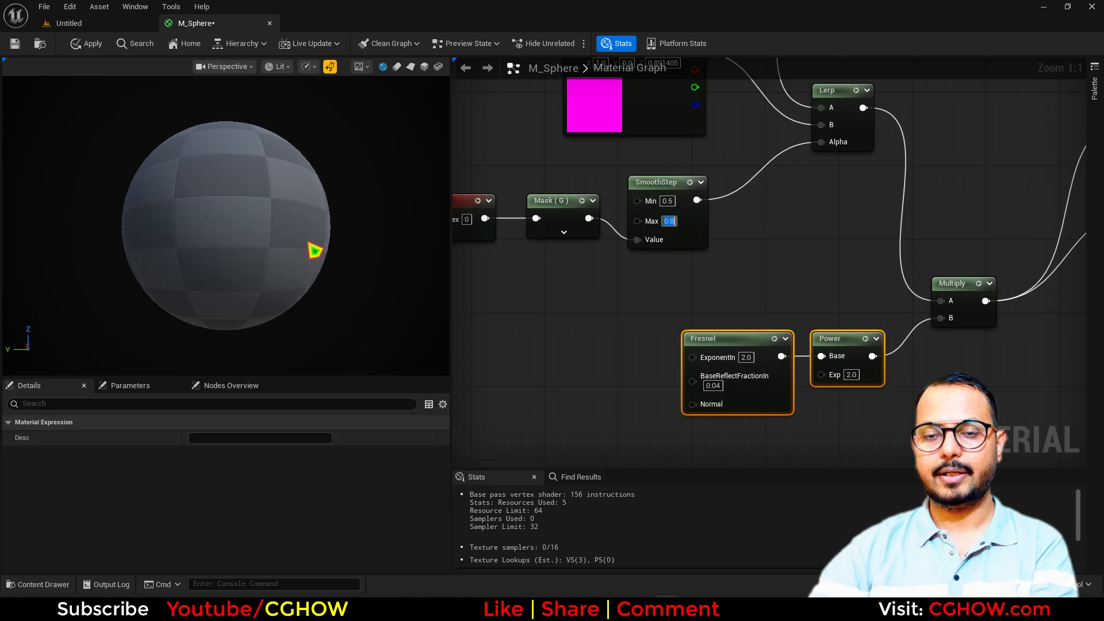
Check the rim-glow preview and move the Fresnel and Power nodes further left
drag(286, 241, 281, 275)
right_drag(722, 285, 566, 323)
right_click(566, 323)
click(359, 149)
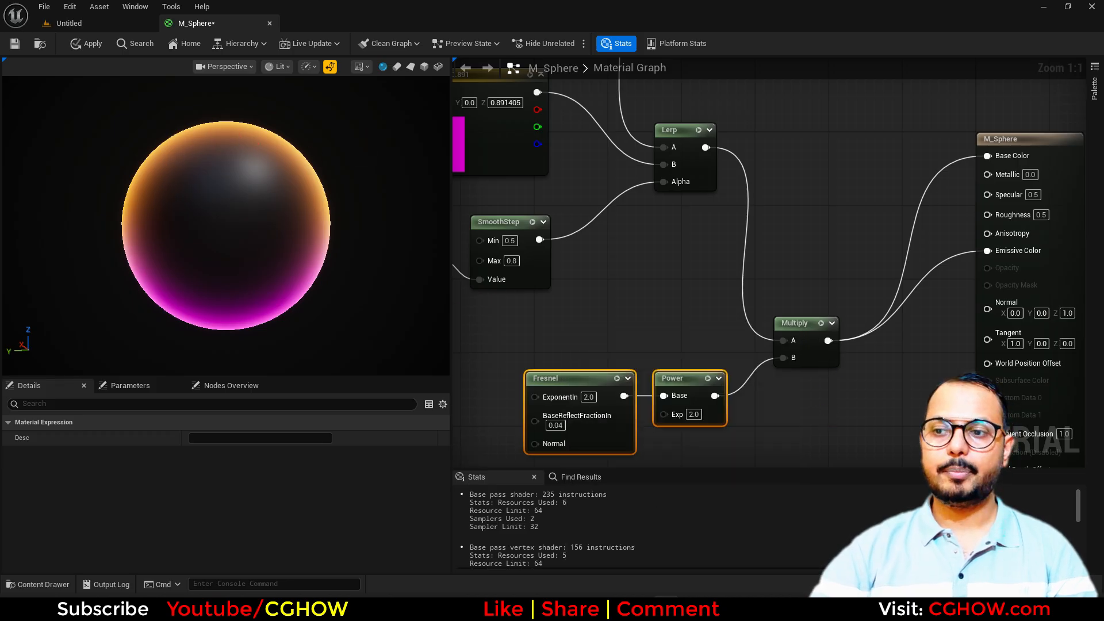
right_drag(783, 415, 783, 309)
click(783, 311)
right_drag(676, 375, 710, 322)
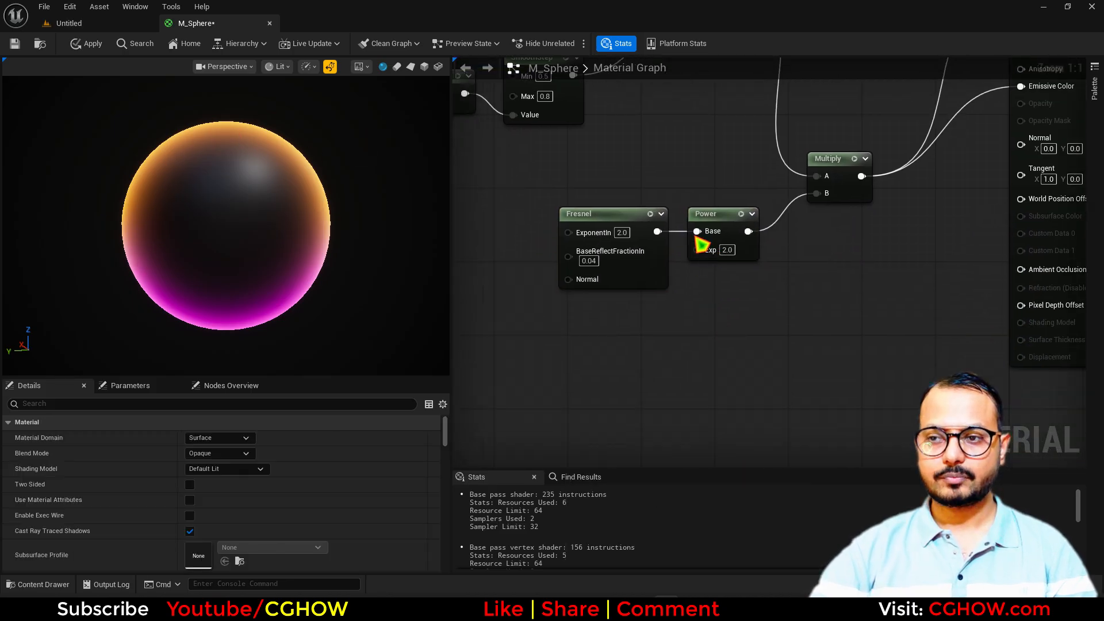
drag(609, 185, 713, 234)
drag(717, 209, 607, 218)
click(597, 351)
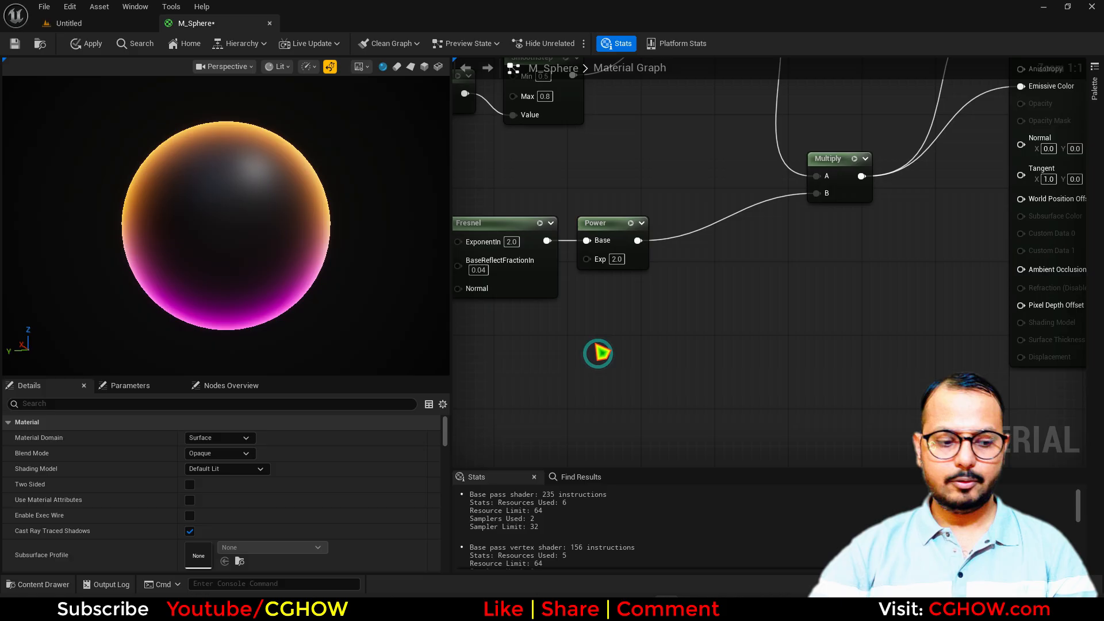
Add a second Power fed by Fresnel, with exponent 10
click(584, 310)
drag(547, 241, 587, 349)
key(space)
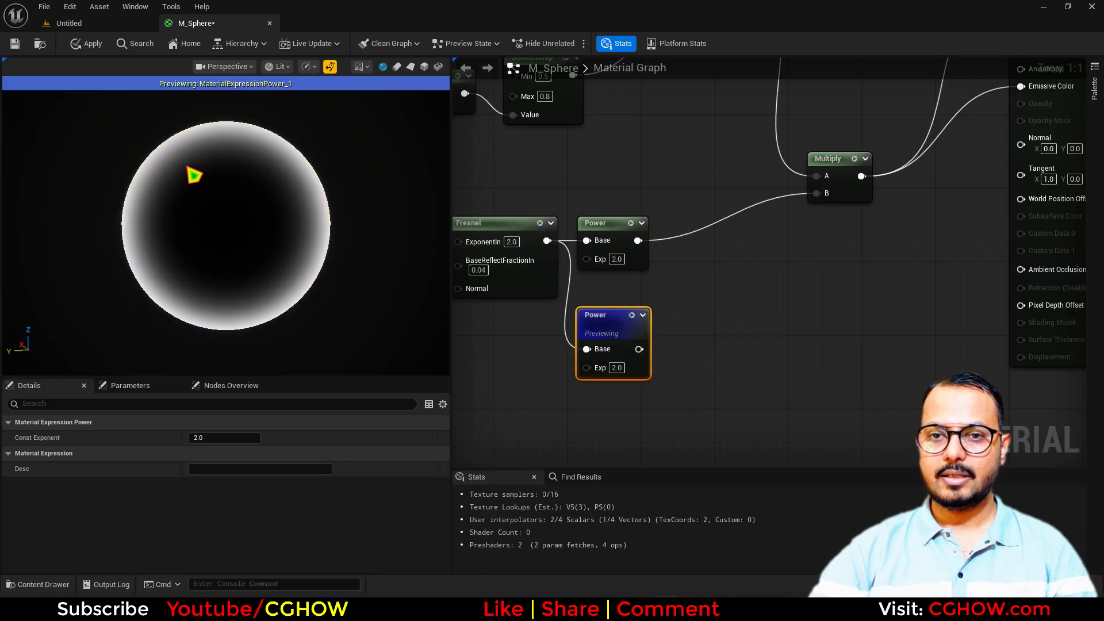
click(615, 367)
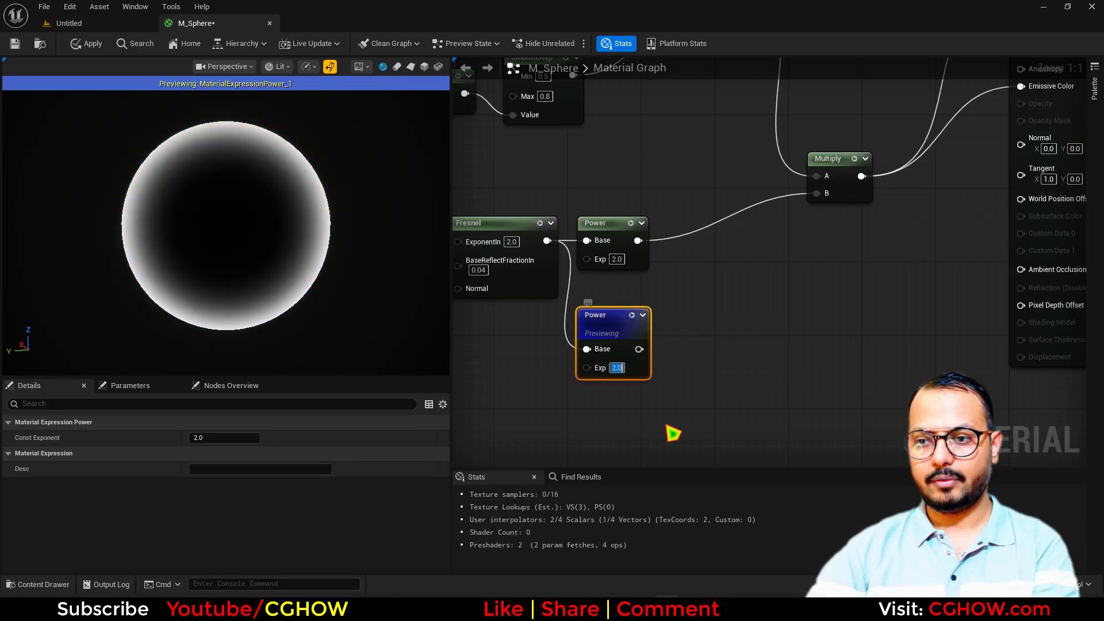
key(Return)
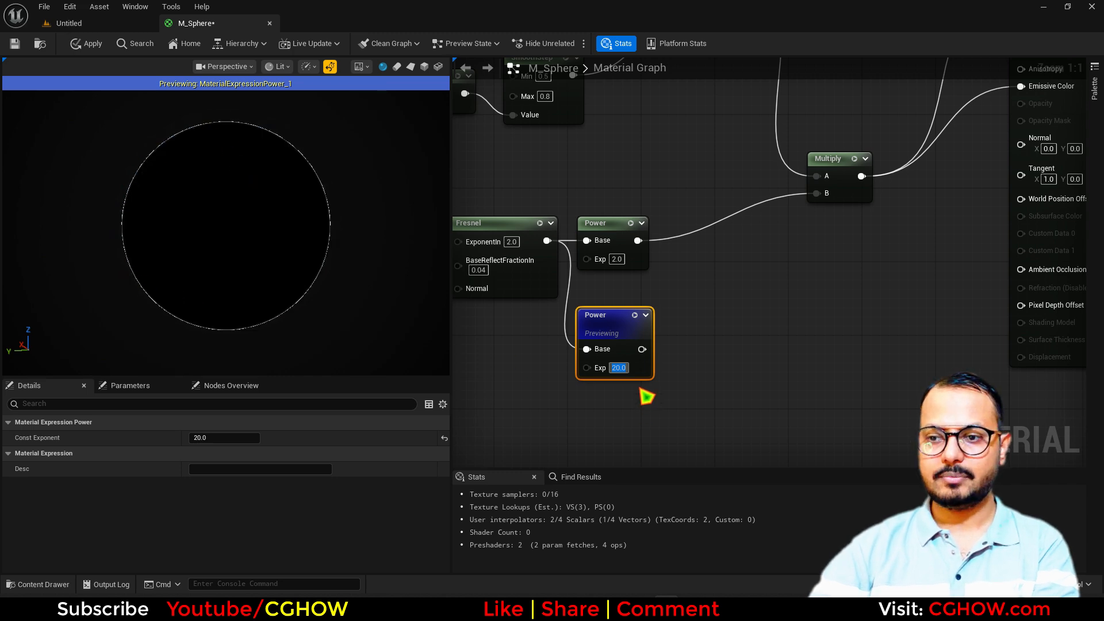
text(10)
key(Return)
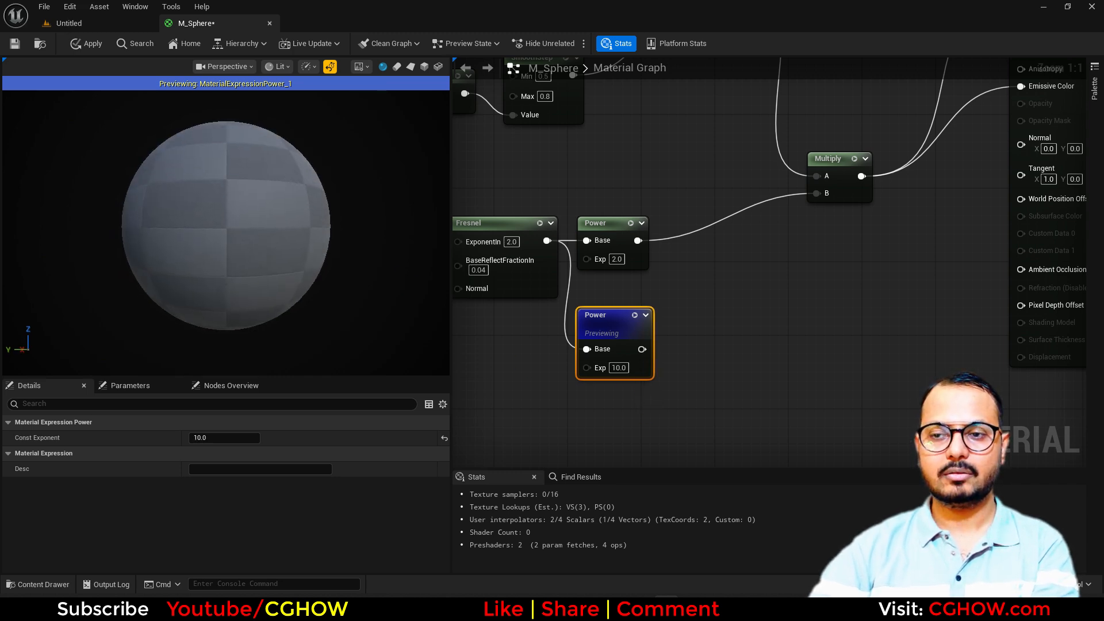
Multiply the second Power by 50 and add it to the first Power's output through an Add node
right_drag(699, 277, 732, 312)
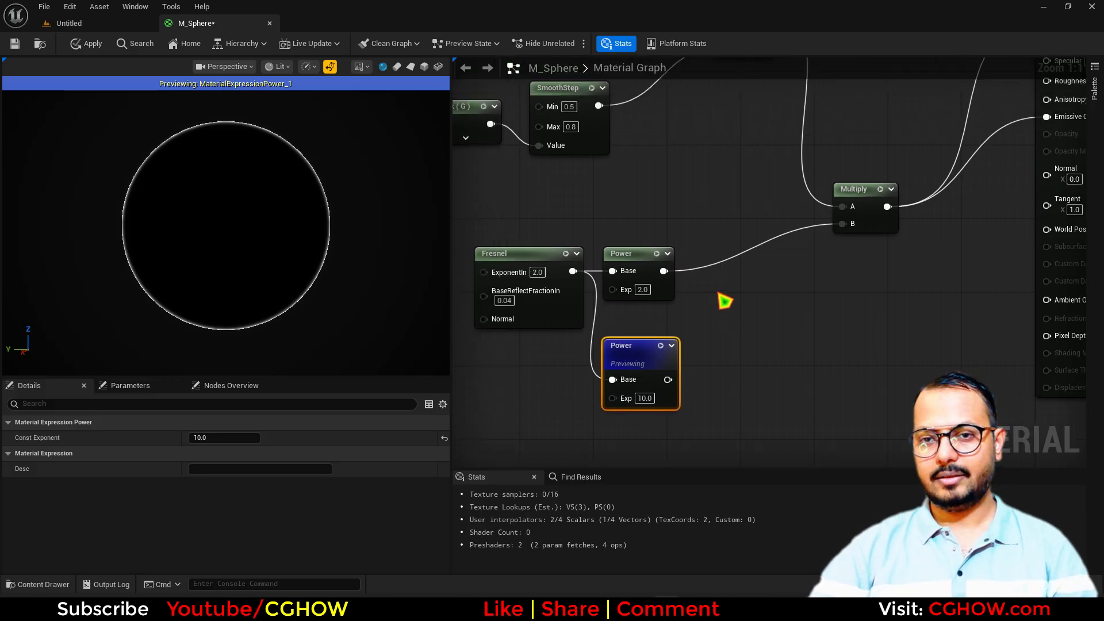
click(697, 361)
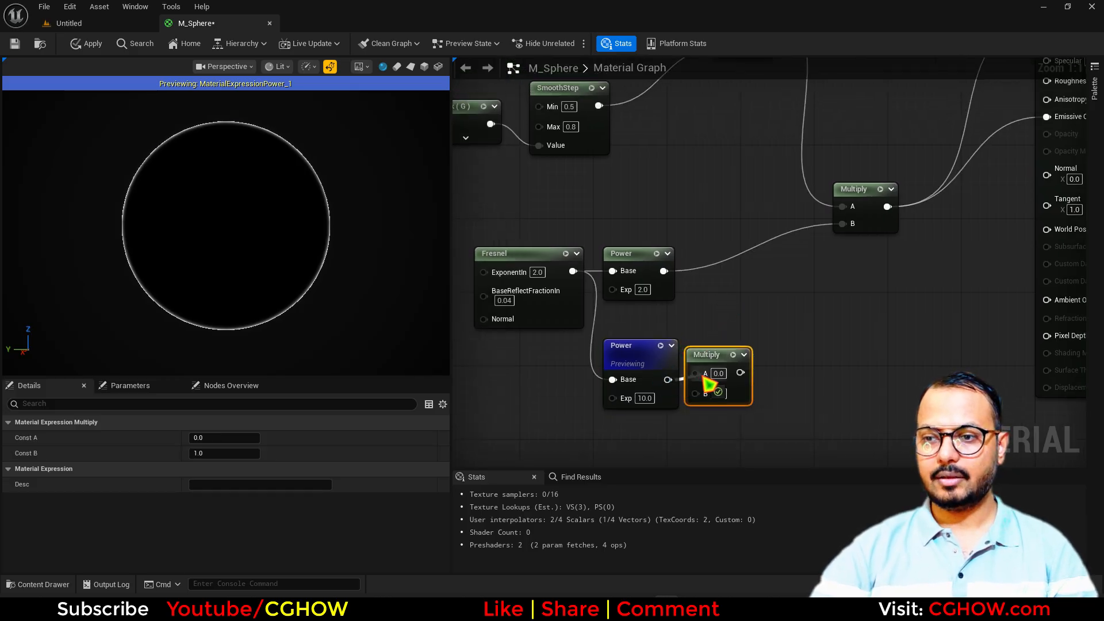
click(725, 277)
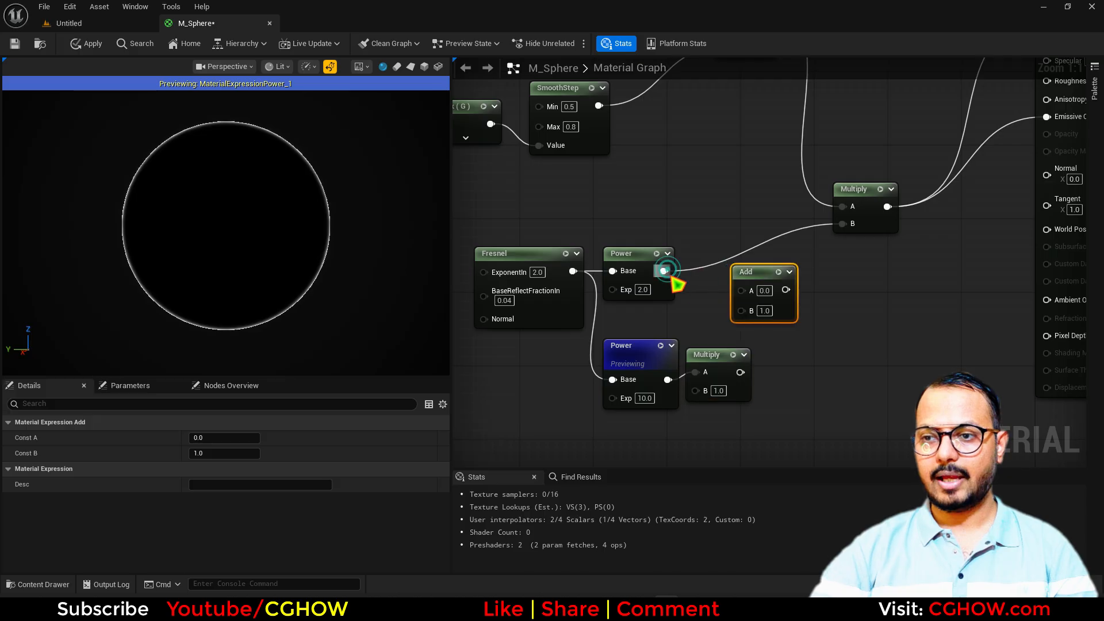
drag(664, 270, 850, 229)
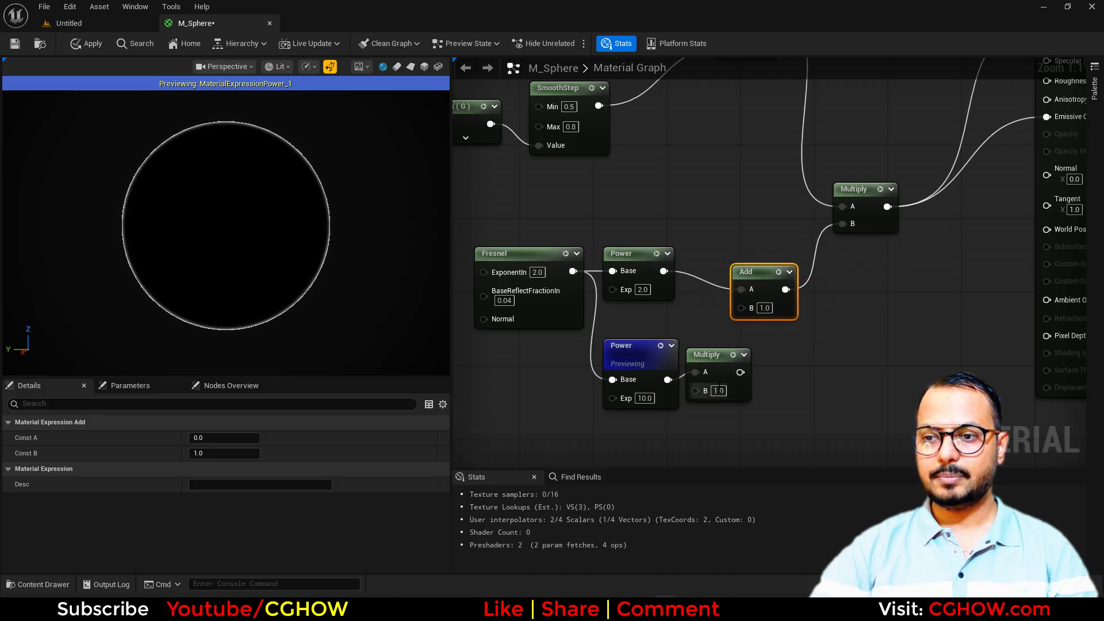
drag(741, 372, 744, 299)
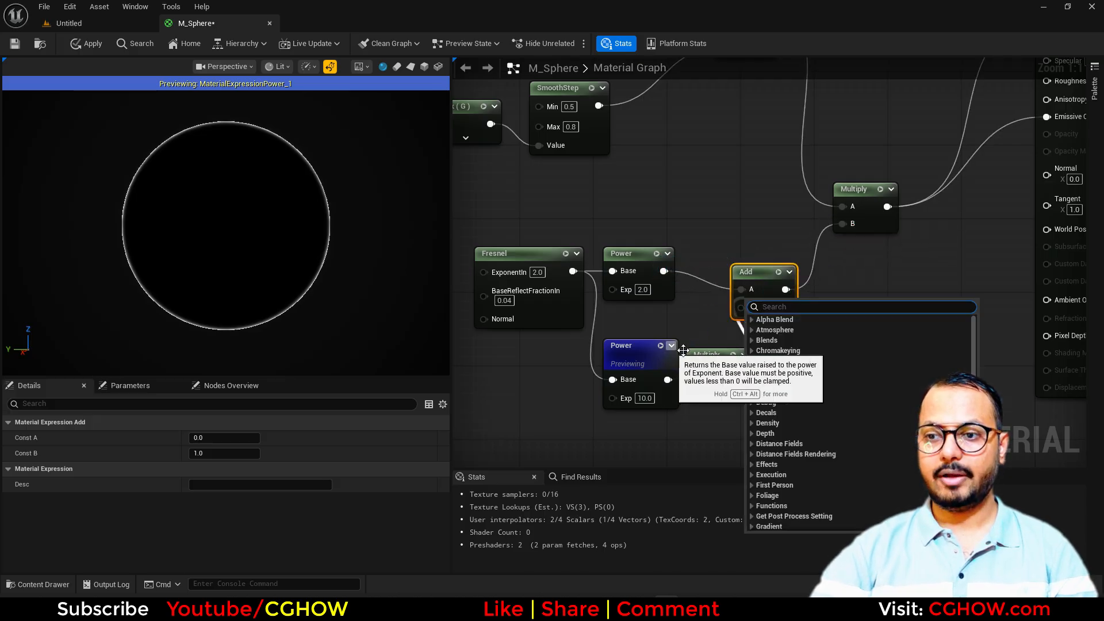
click(734, 355)
drag(747, 387, 742, 308)
click(740, 355)
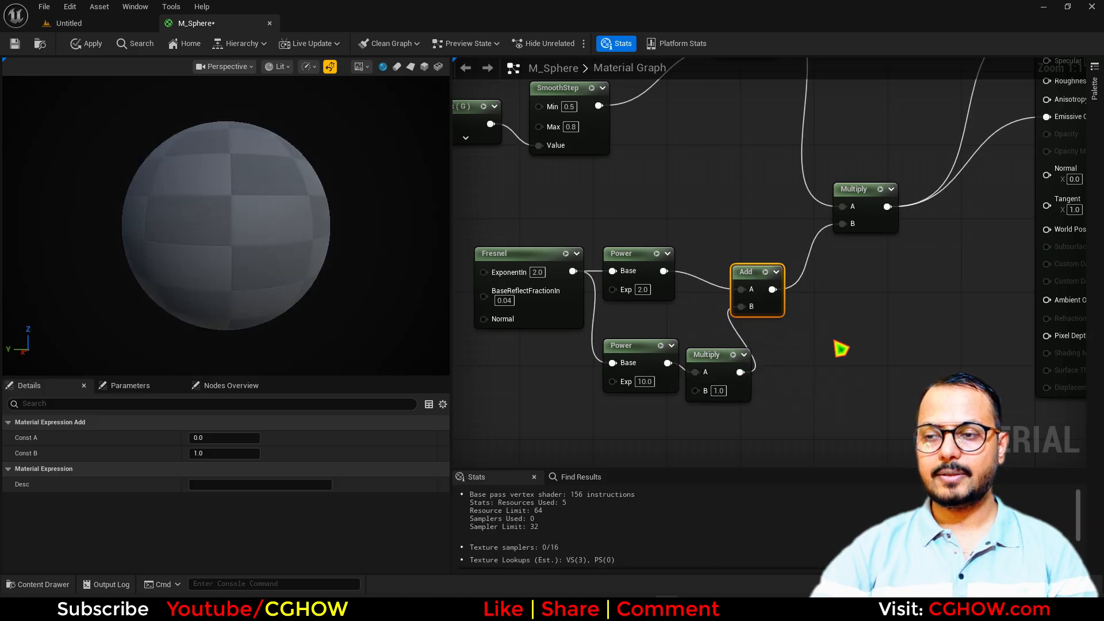
text(5)
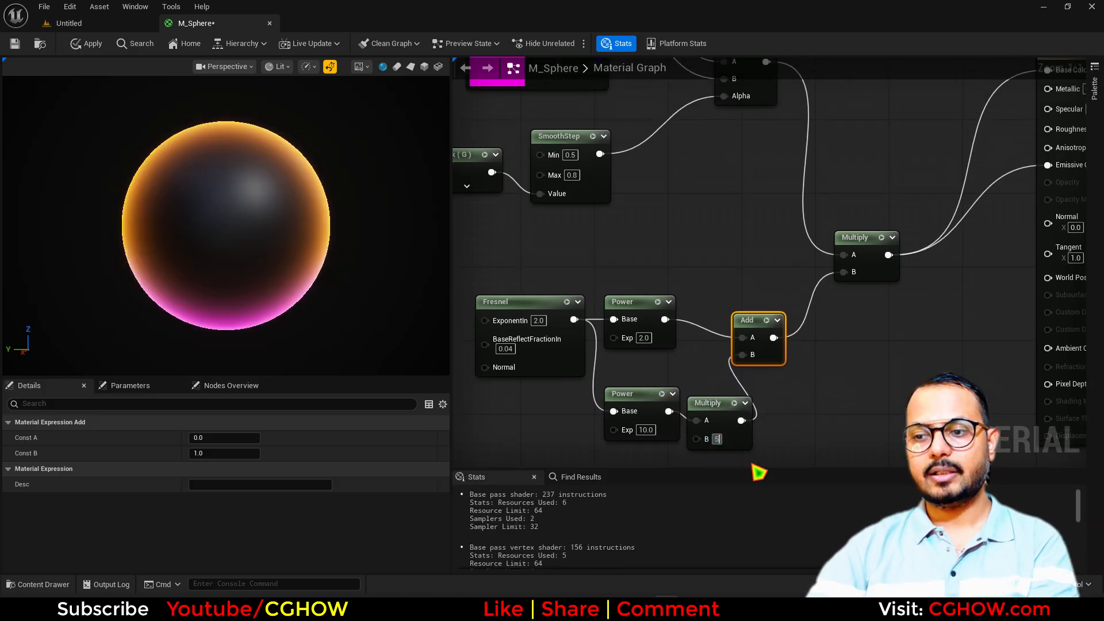
text(0)
key(Return)
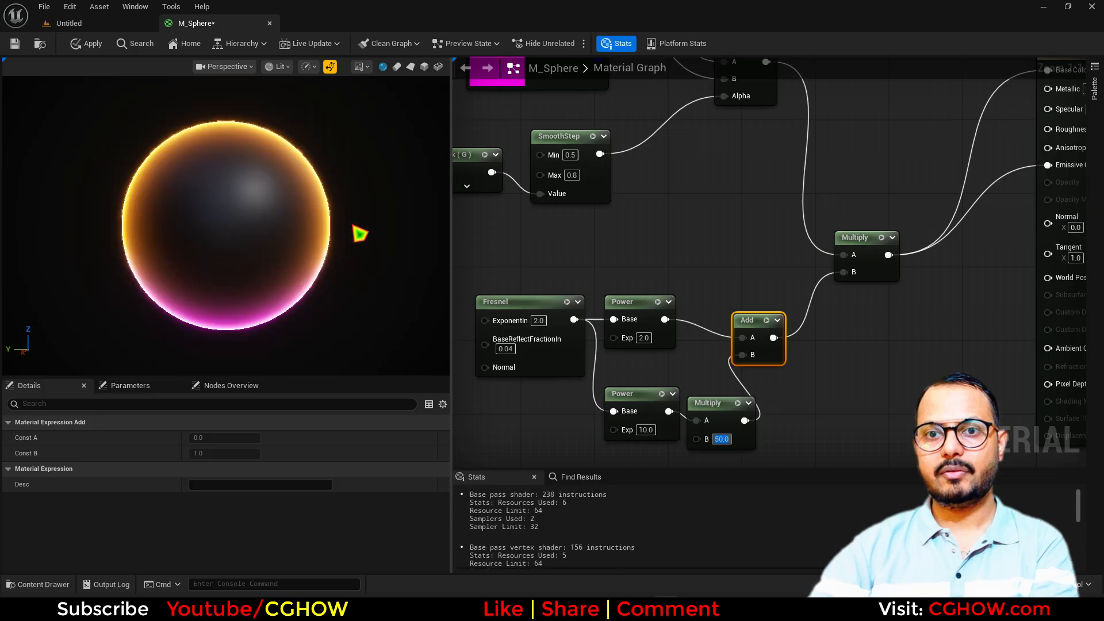
mouse_move(368, 241)
mouse_down()
mouse_move(396, 225)
mouse_move(327, 244)
mouse_move(369, 240)
mouse_up()
scroll(738, 287, down, 2)
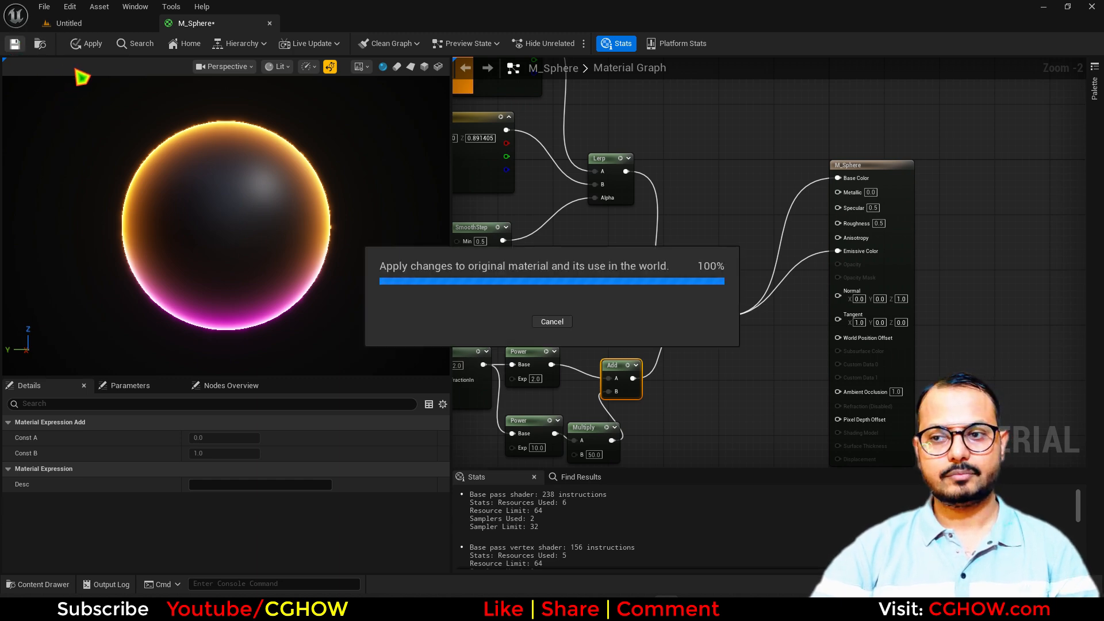
Back in the level editor, create an empty Niagara System named NS_powerup in Powerup_FX
click(39, 43)
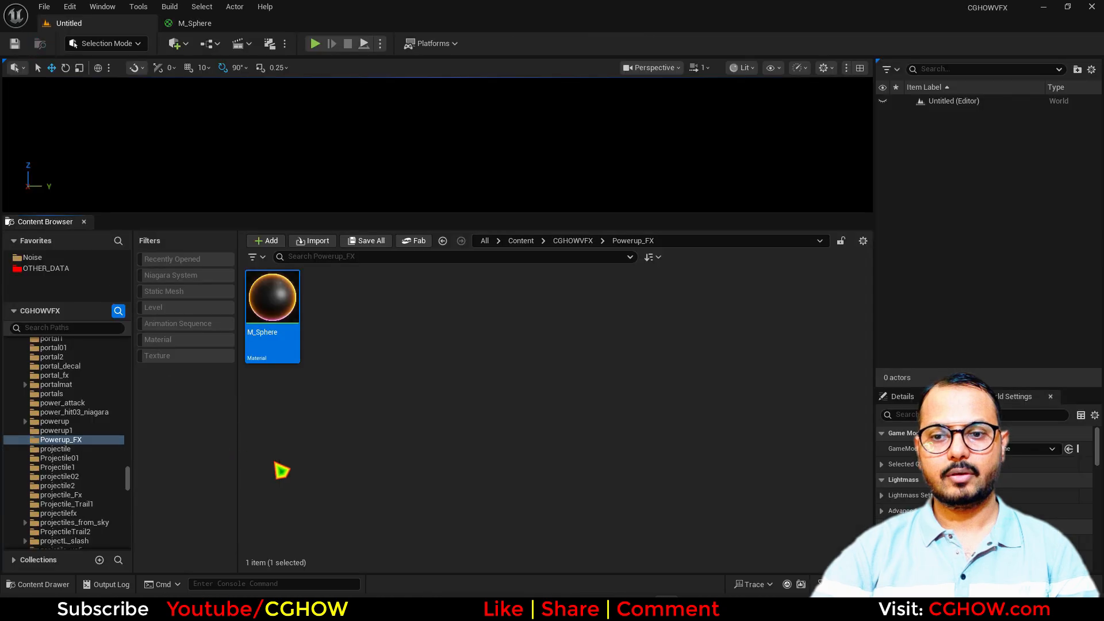
right_click(357, 420)
click(410, 322)
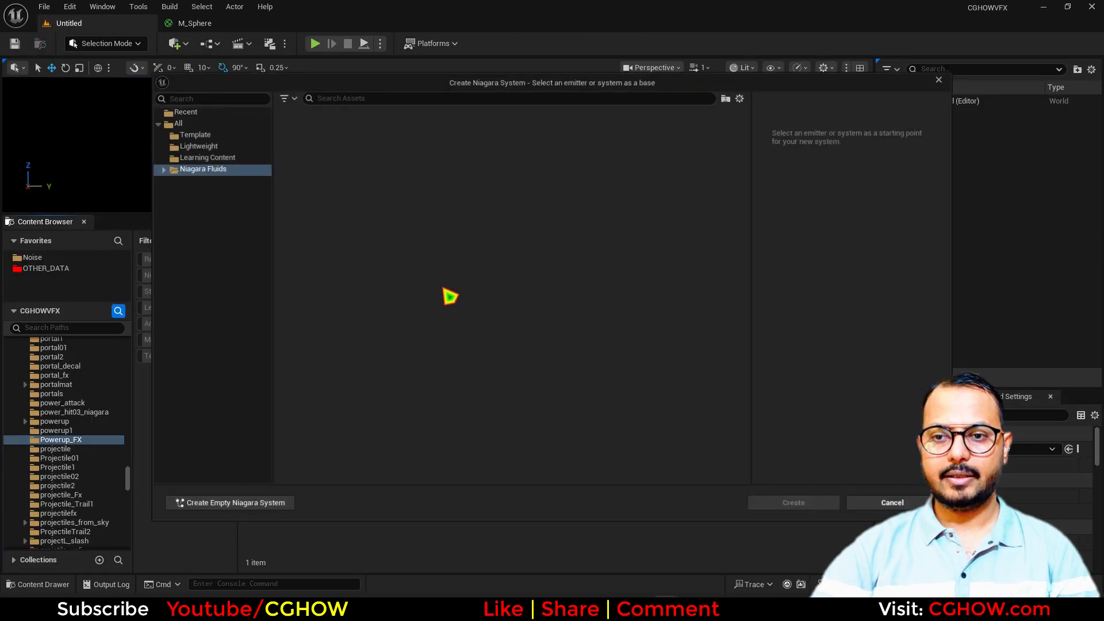
click(227, 504)
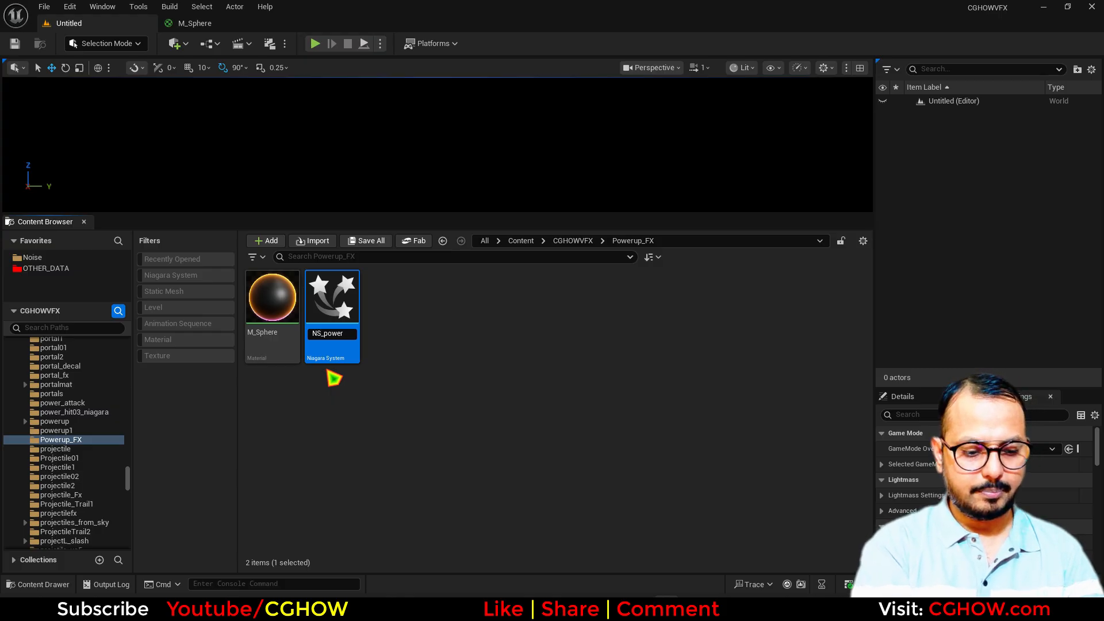
key(Return)
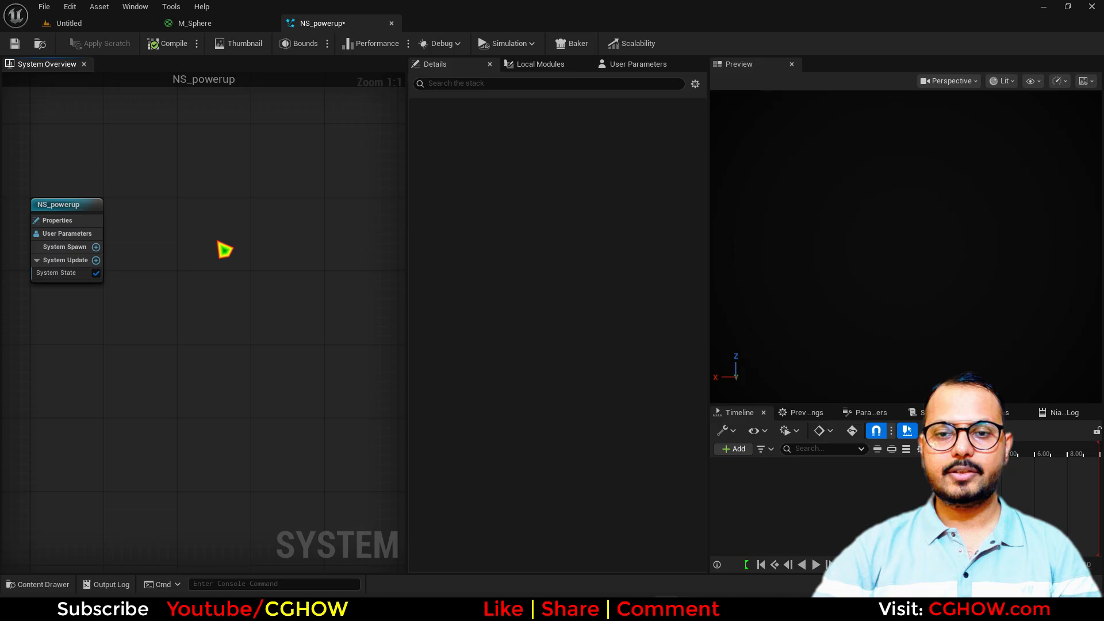
Add a minimal emitter with a Spawn Burst Instantaneous and Emitter State set to Self, Once
right_click(192, 198)
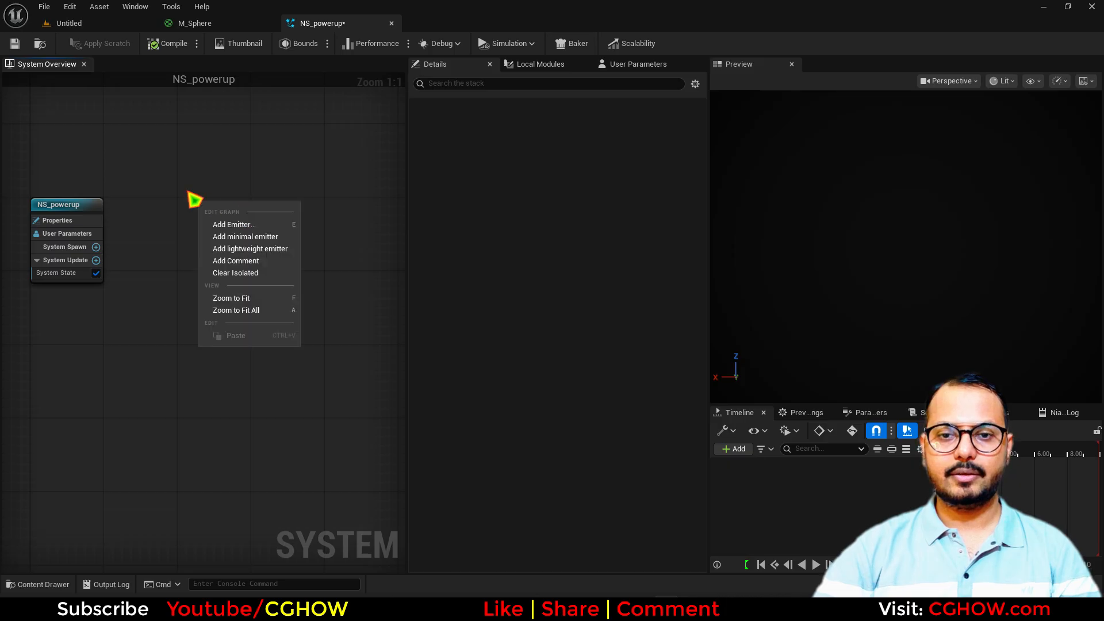
click(253, 242)
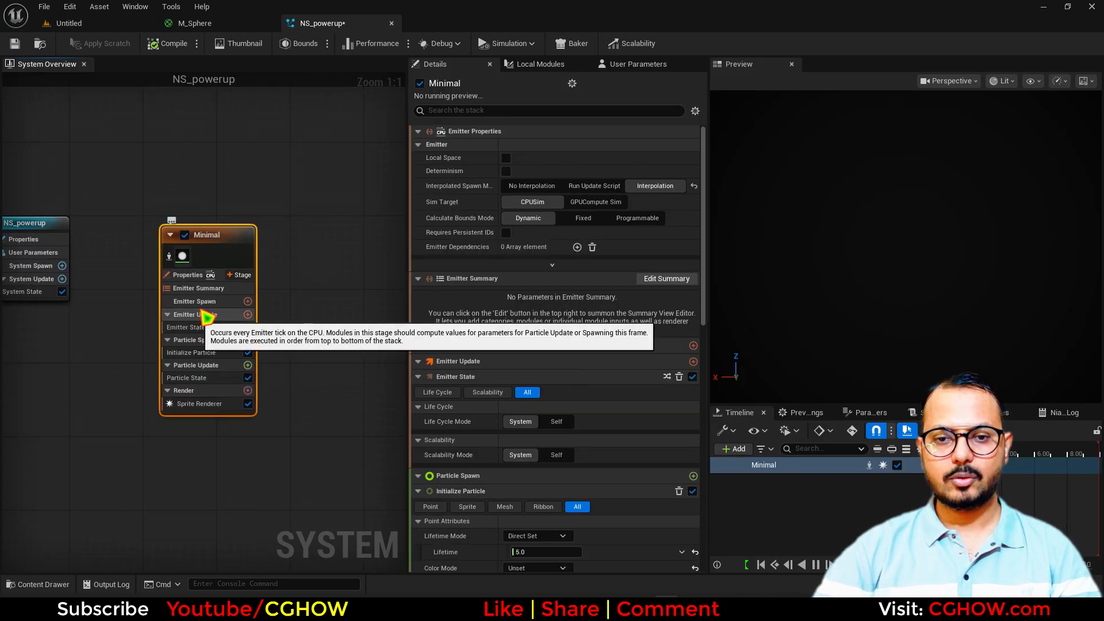
click(247, 314)
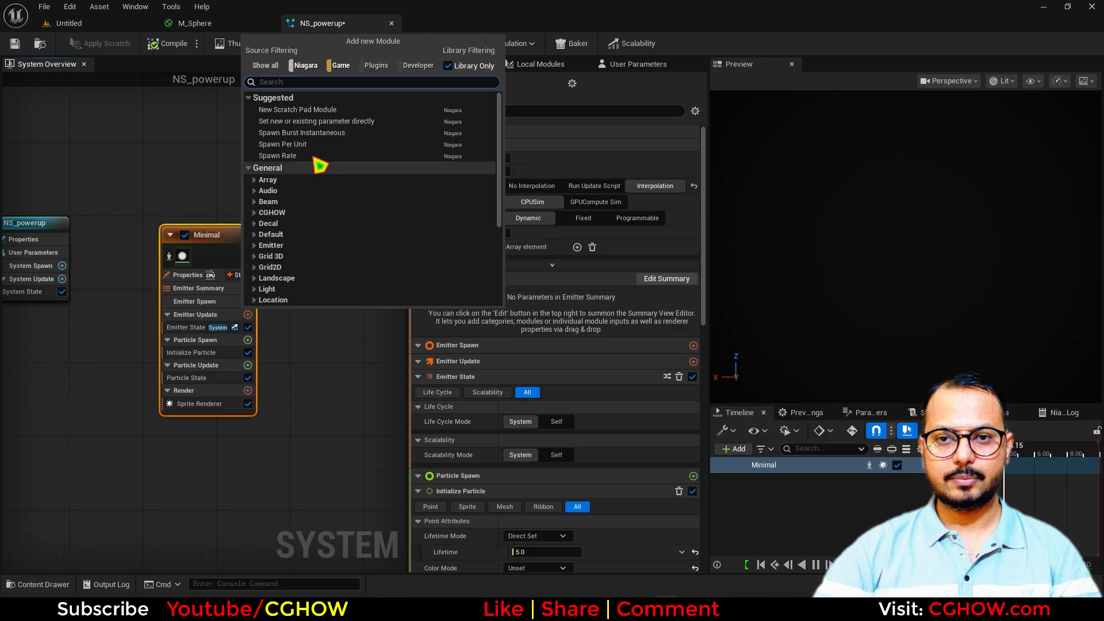
click(313, 134)
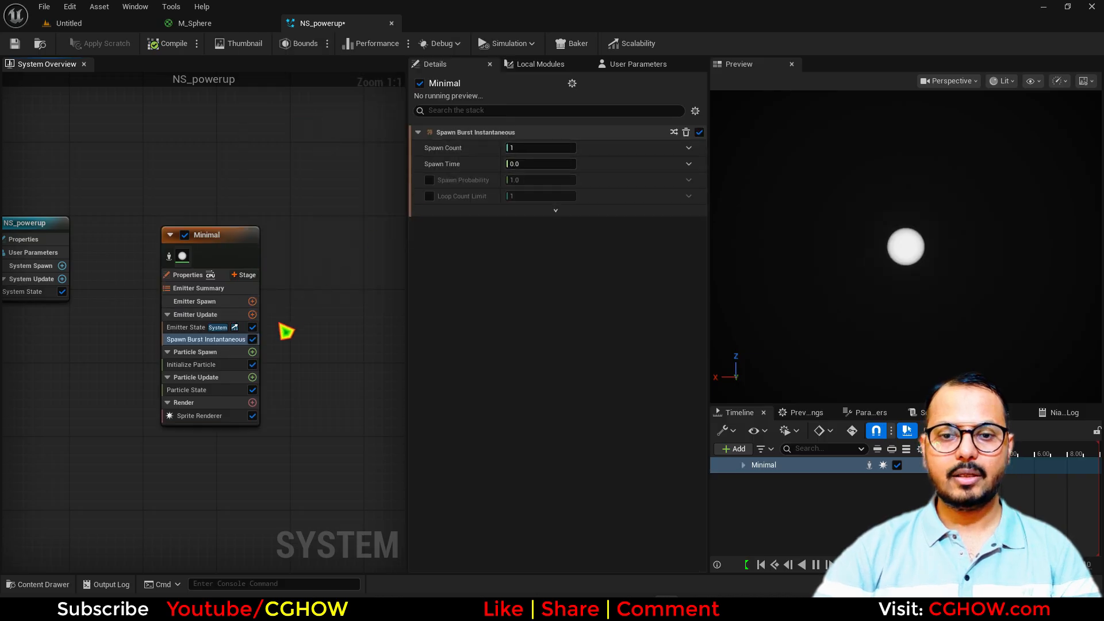
click(184, 327)
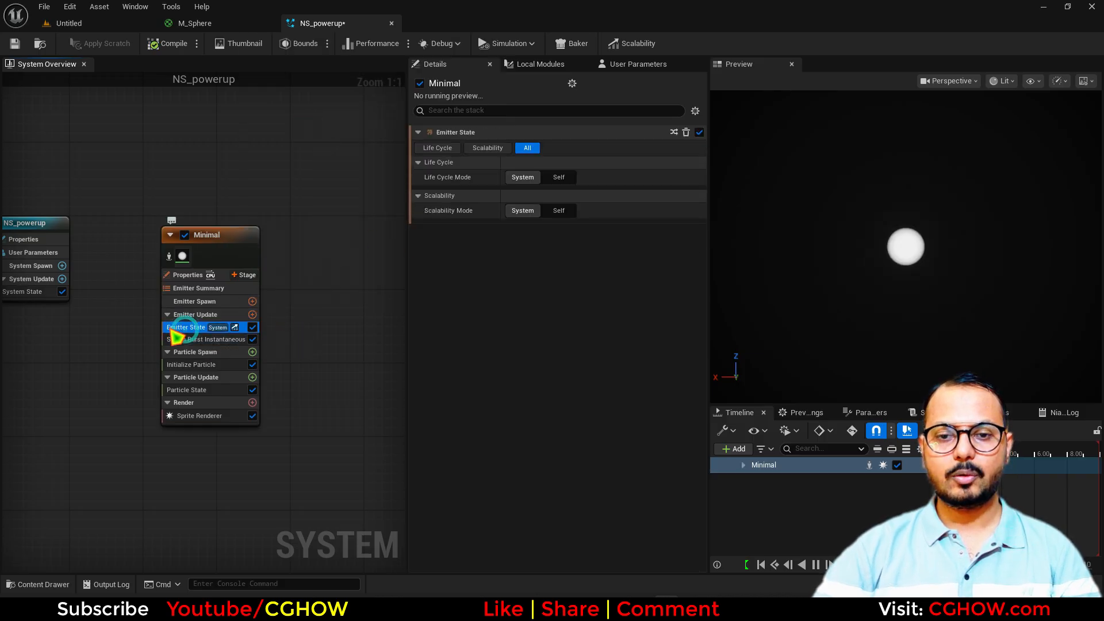
click(559, 178)
click(560, 209)
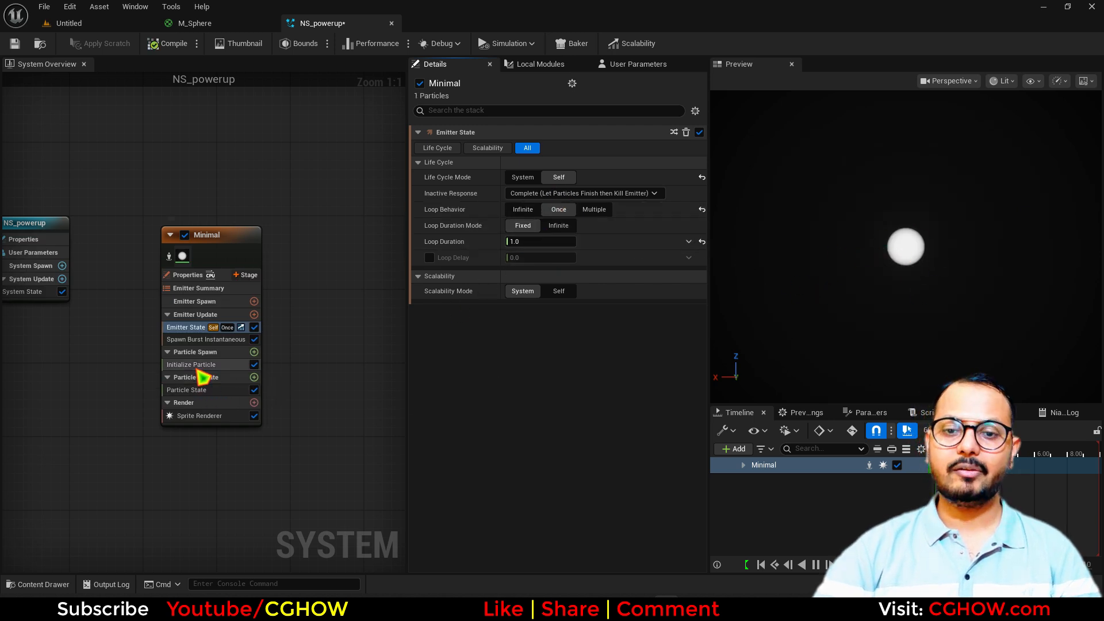
Review Initialize Particle and Particle State, then delete the Sprite Renderer
click(195, 365)
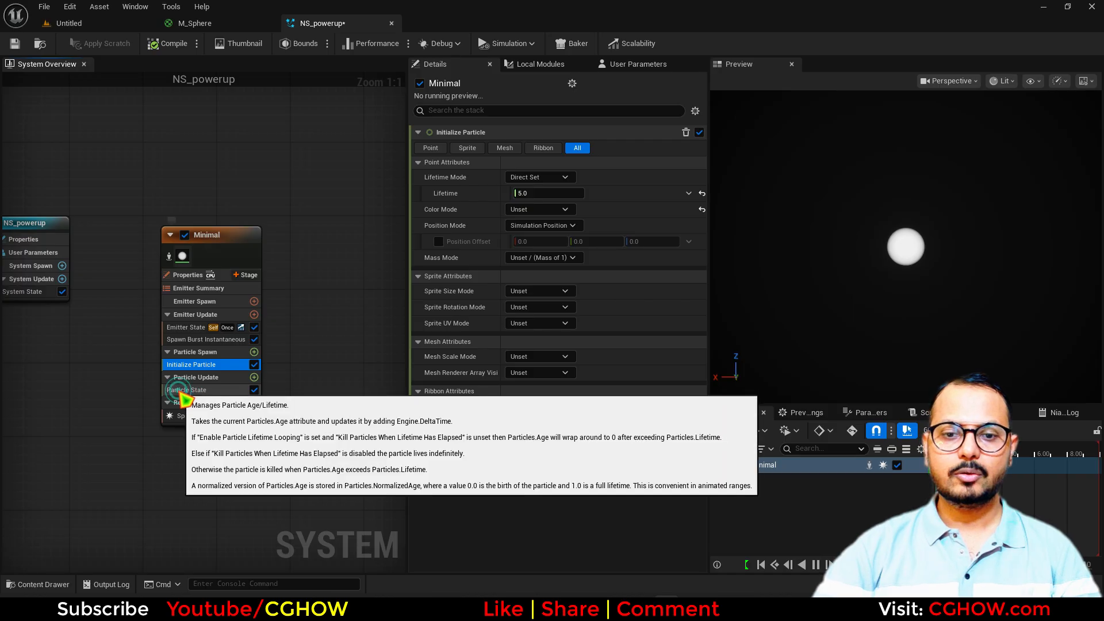
click(195, 390)
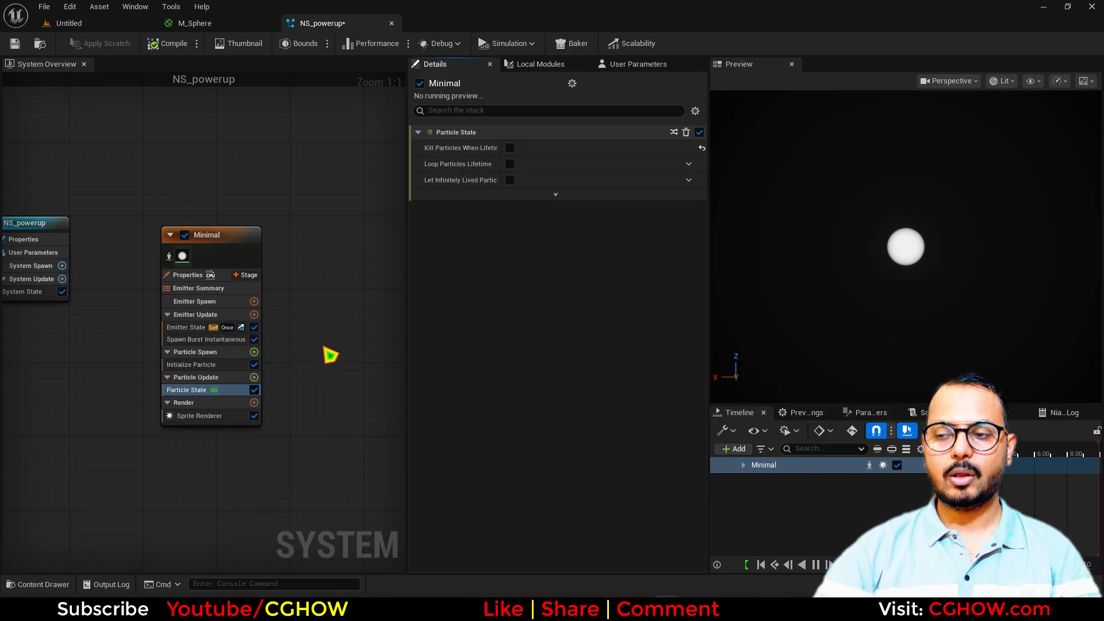
right_drag(330, 355, 336, 282)
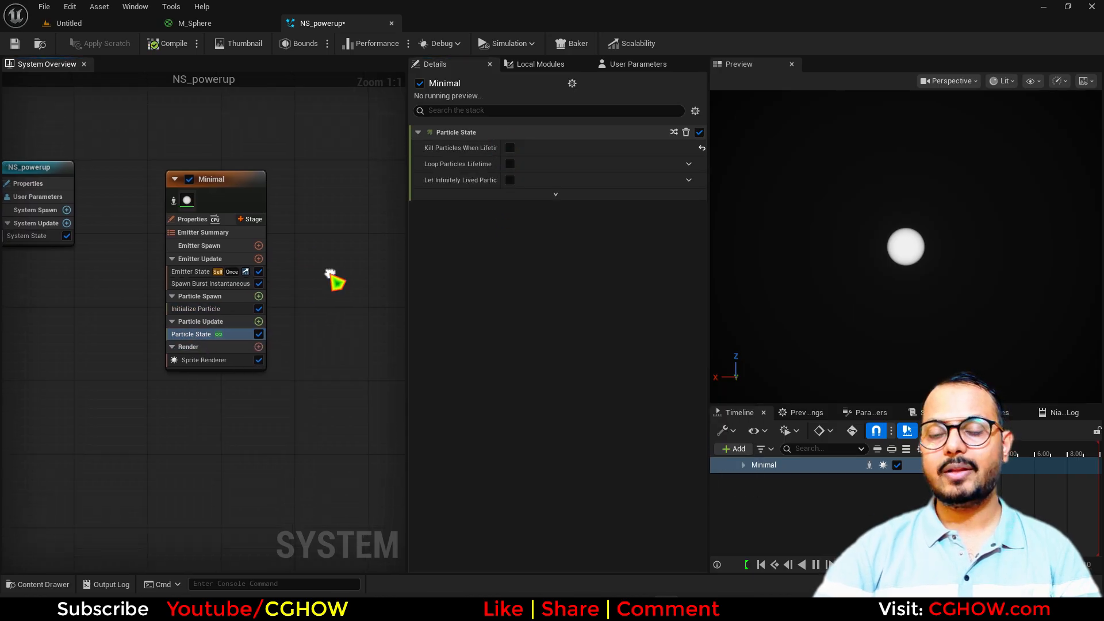
click(220, 360)
key(Delete)
click(258, 346)
Add a Mesh Renderer to the emitter and set its particle mesh to SM_Sphere01
click(290, 171)
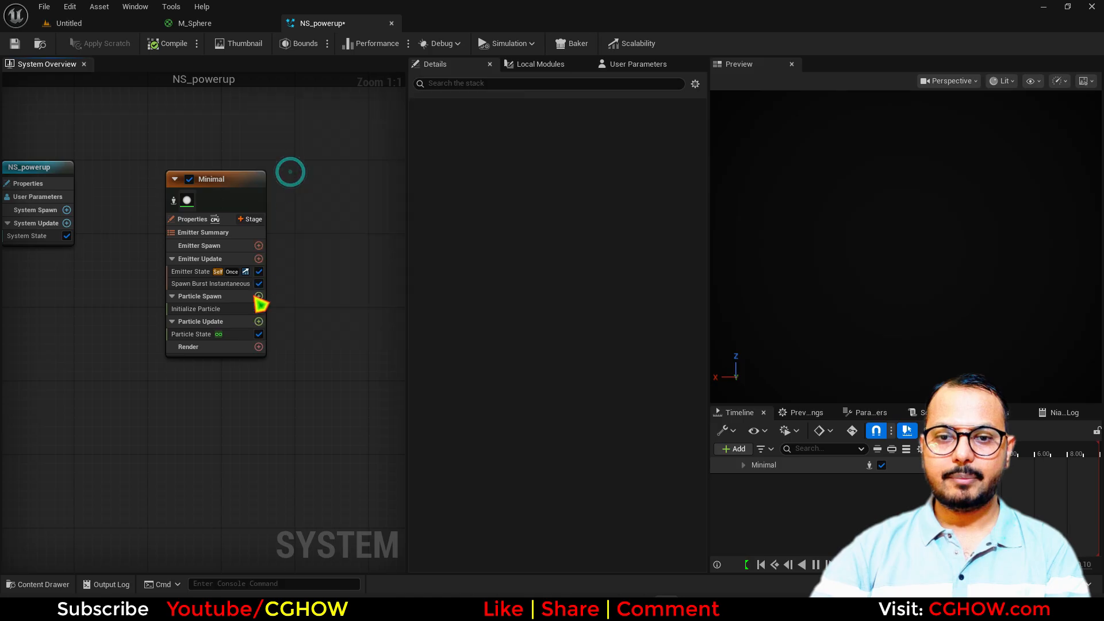
click(488, 161)
click(560, 177)
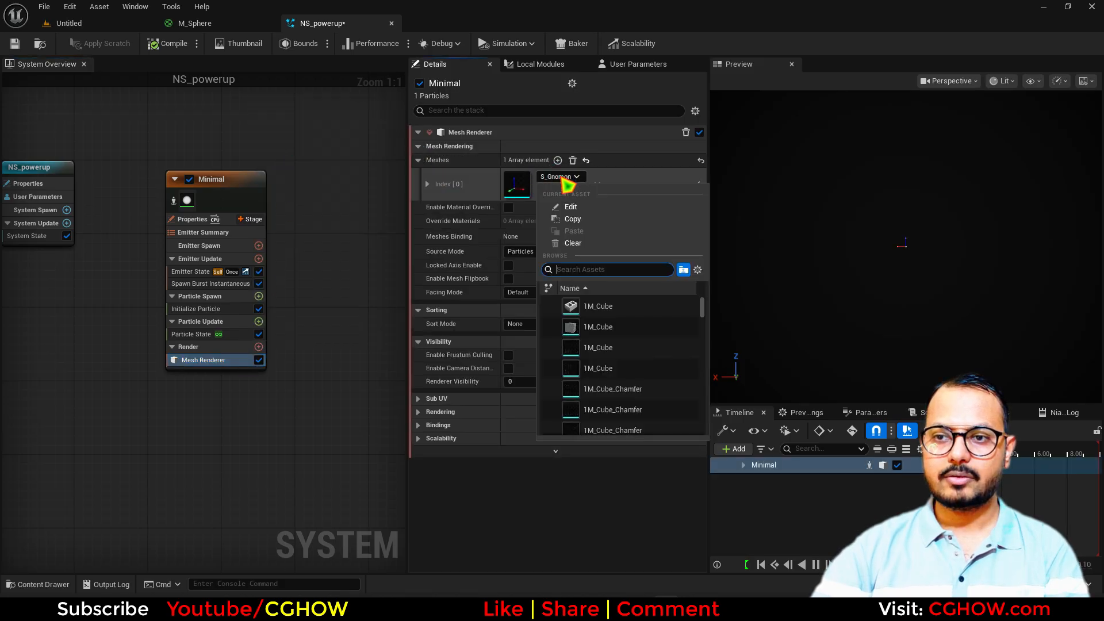
text(sphere01)
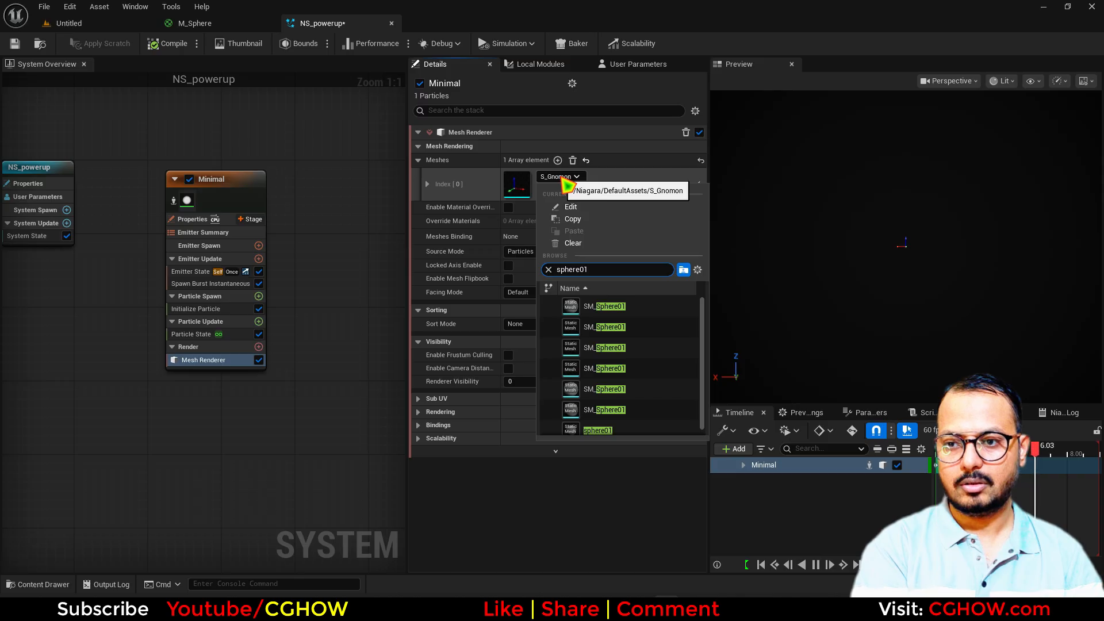
click(623, 314)
Enable material override on the Mesh Renderer and add M_Sphere as the override material
click(195, 23)
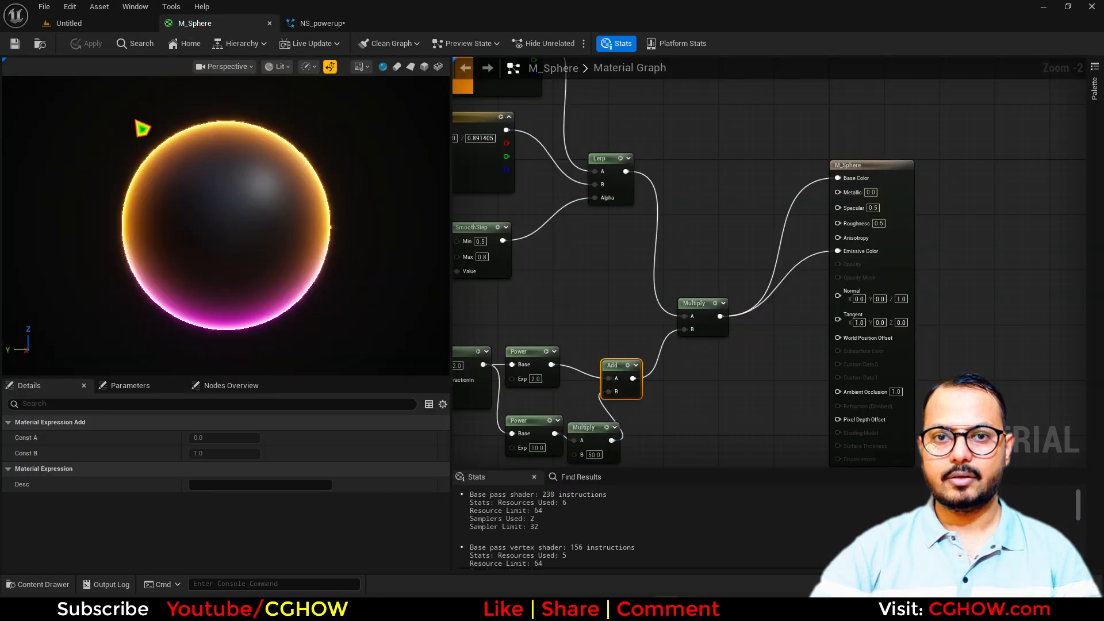
click(40, 45)
click(321, 23)
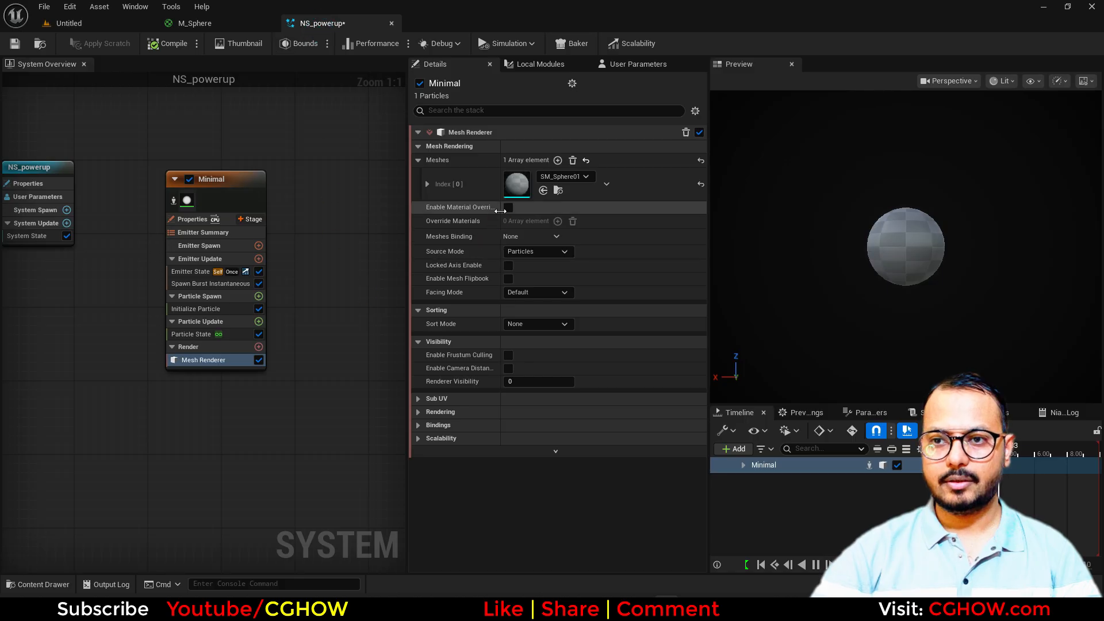
click(508, 208)
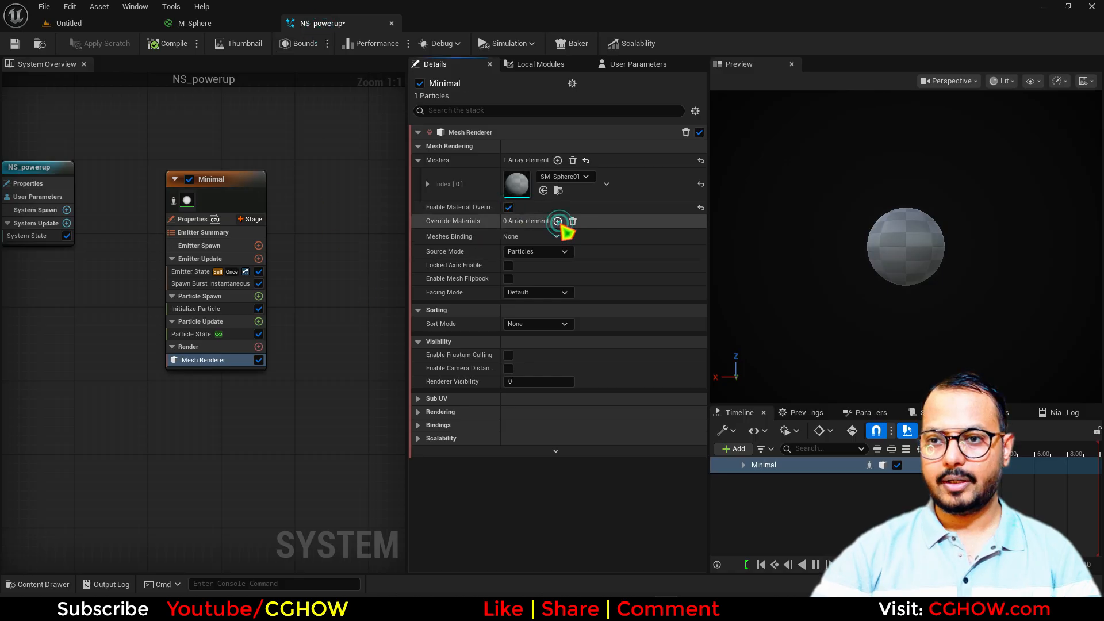
click(418, 222)
click(544, 270)
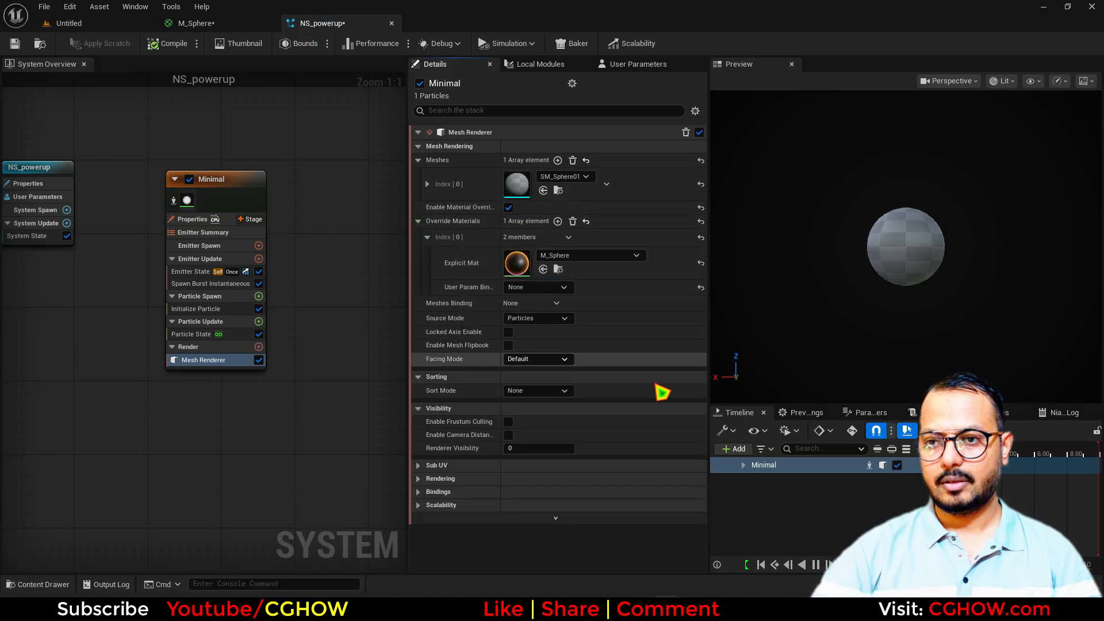
Orbit and zoom the preview to inspect the sphere's orange-pink rim glow
drag(915, 277, 874, 299)
right_drag(915, 277, 903, 259)
drag(928, 280, 972, 279)
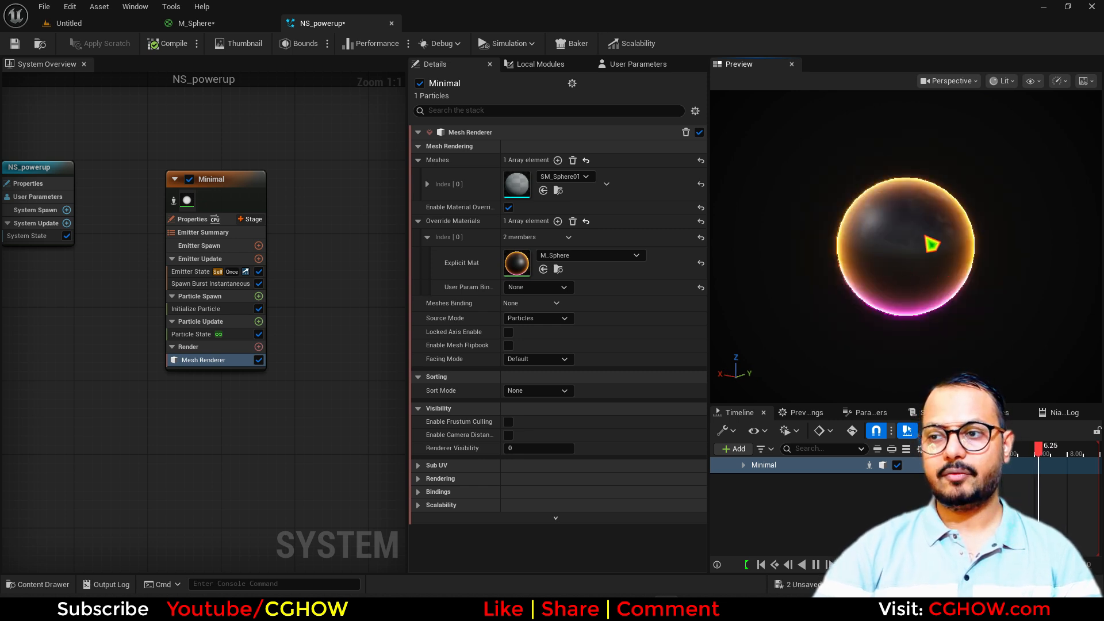
drag(884, 263, 883, 224)
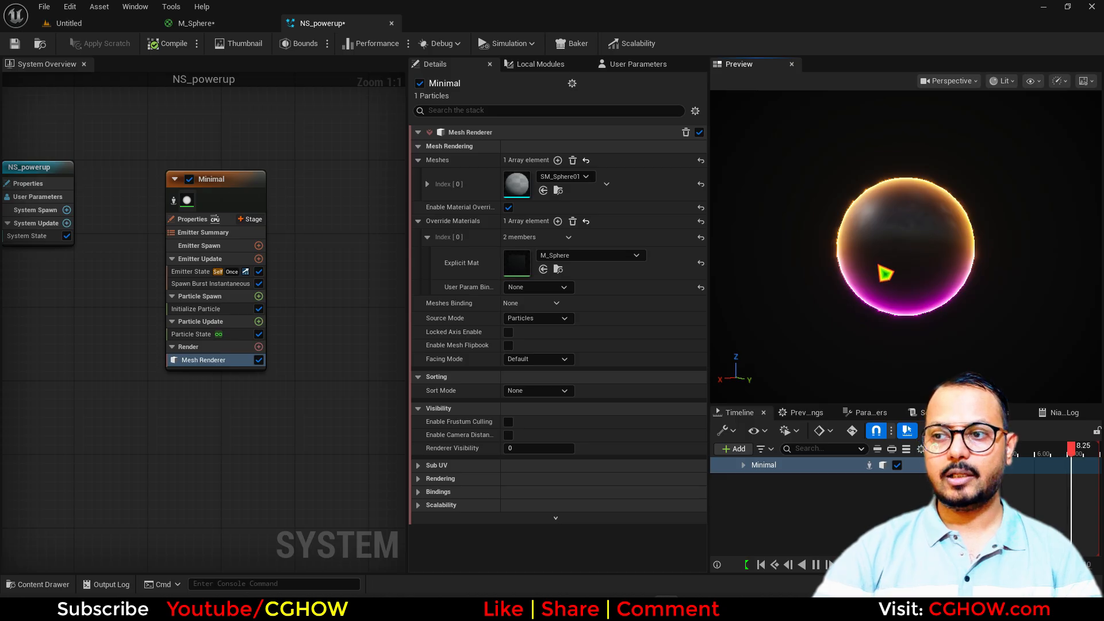
mouse_move(878, 264)
mouse_down()
mouse_move(927, 279)
mouse_move(882, 282)
mouse_up()
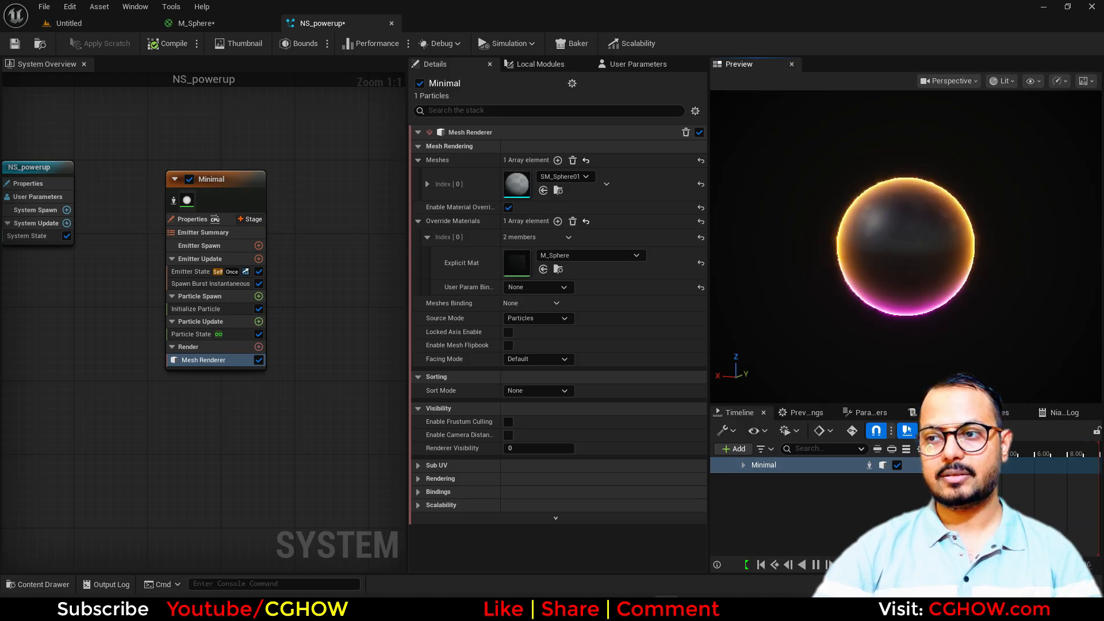
right_drag(878, 265, 909, 265)
drag(878, 265, 920, 265)
right_drag(891, 262, 851, 262)
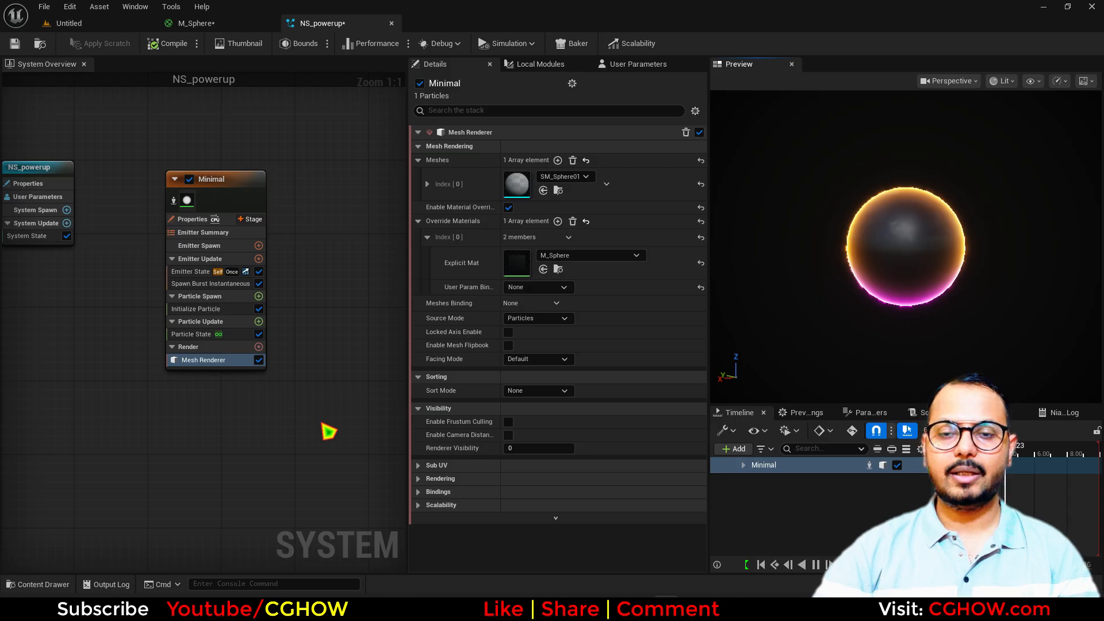
right_drag(336, 371, 269, 368)
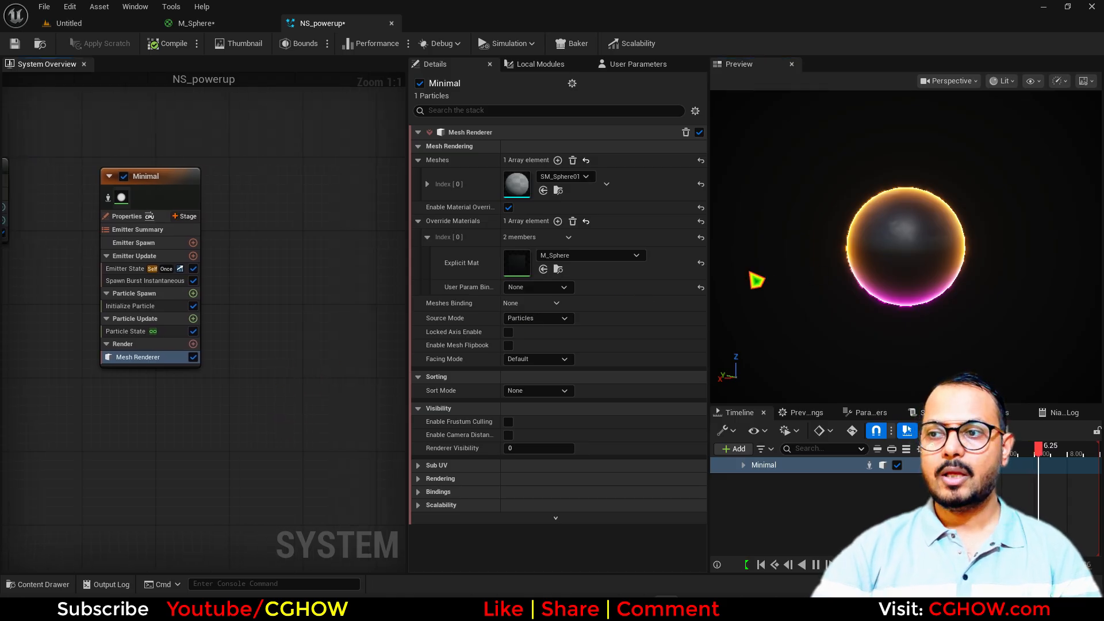
right_drag(250, 318, 317, 313)
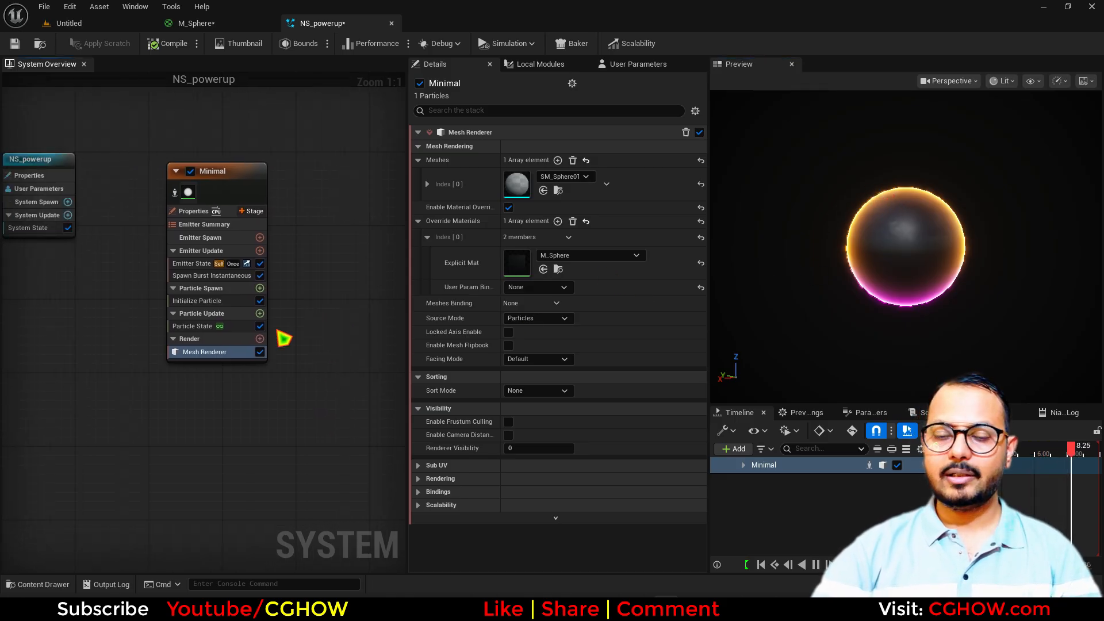
Add Initial Mesh Orientation to Minimal's Particle Spawn with mode None and rotation X -0.02949, Y 0.05898
click(260, 288)
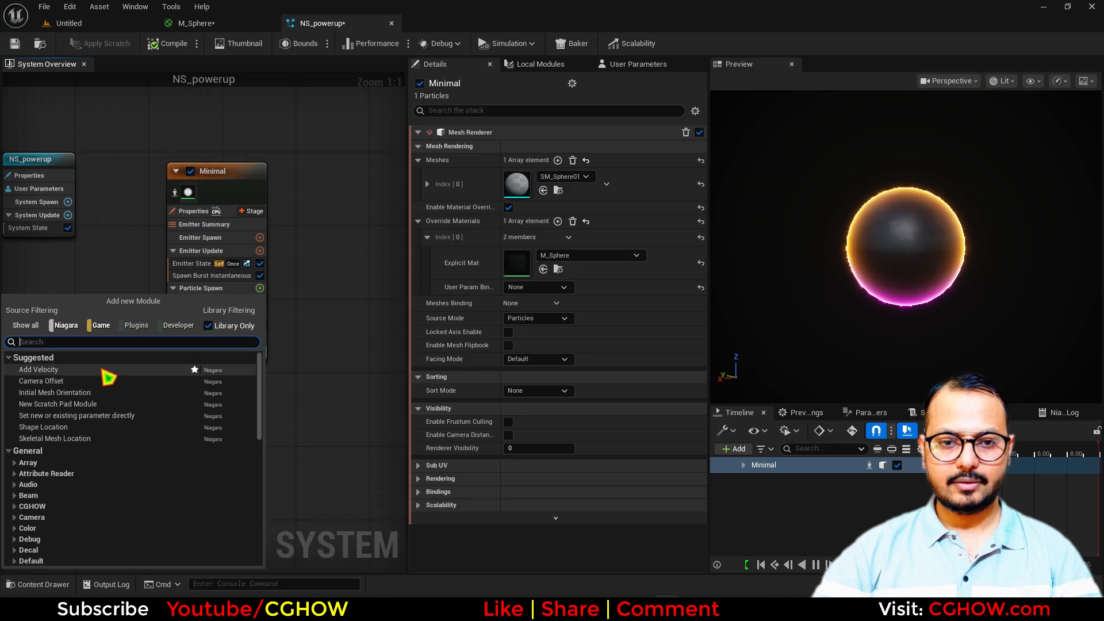
click(86, 392)
click(566, 161)
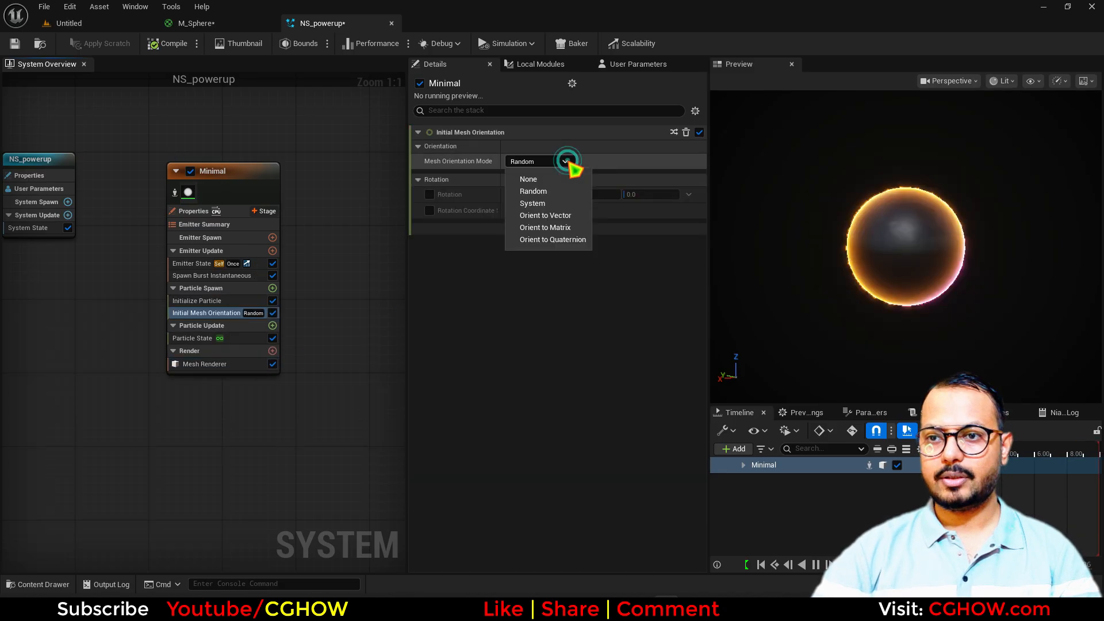
click(539, 180)
click(429, 195)
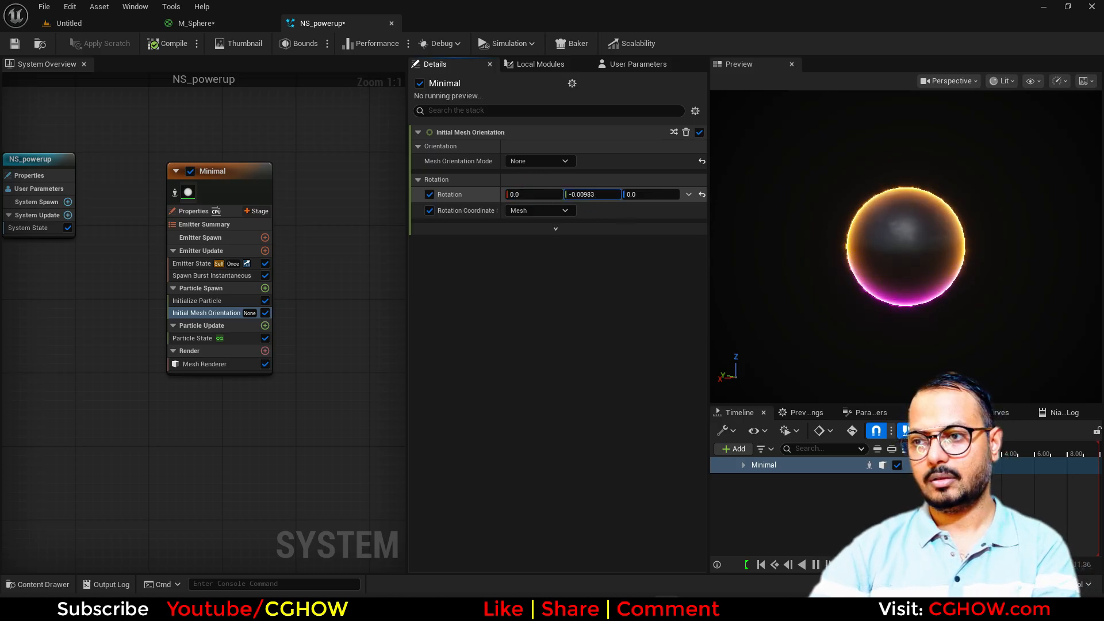
drag(592, 195, 651, 195)
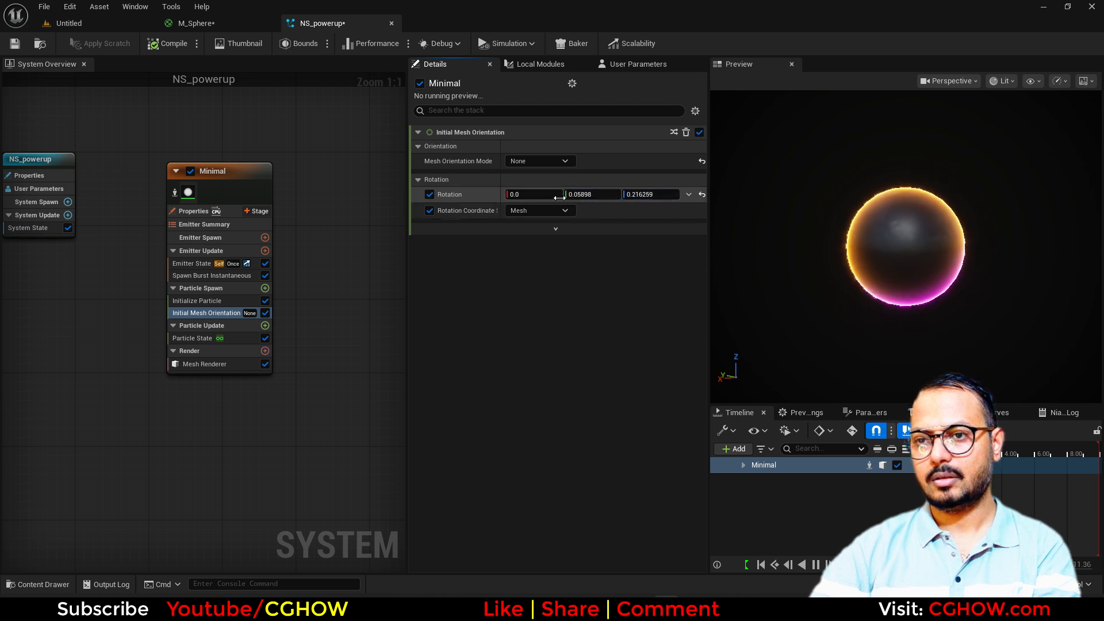
drag(535, 194, 546, 195)
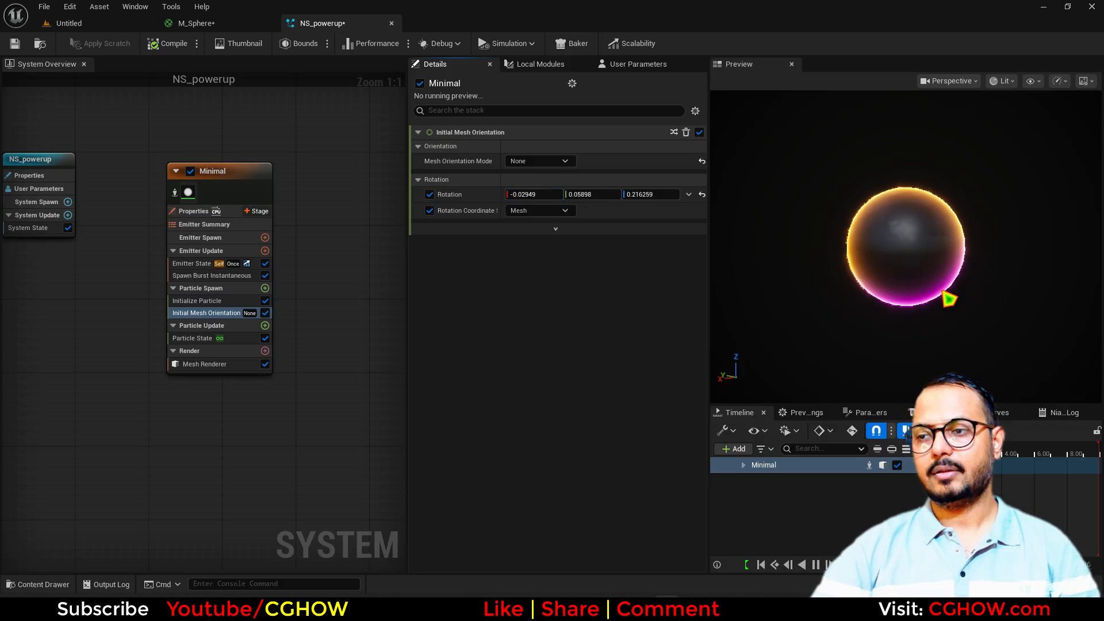
Orbit the preview to inspect the tilted sphere and shift the emitter graph aside
mouse_move(942, 291)
mouse_down()
mouse_move(833, 292)
mouse_move(949, 291)
mouse_up()
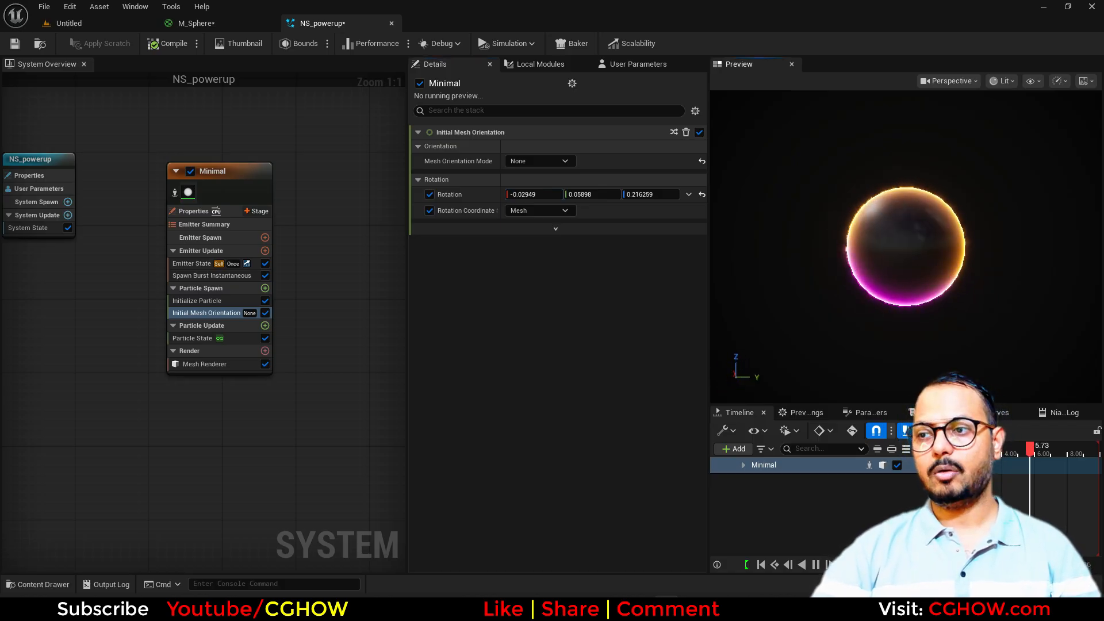
scroll(946, 296, up, 5)
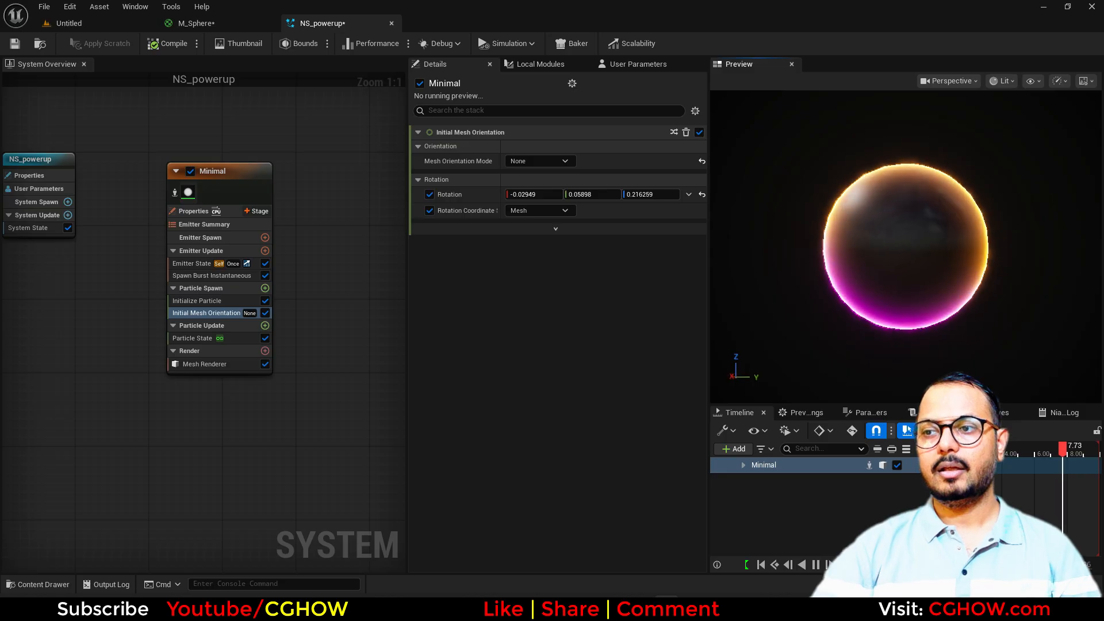
drag(950, 269, 977, 270)
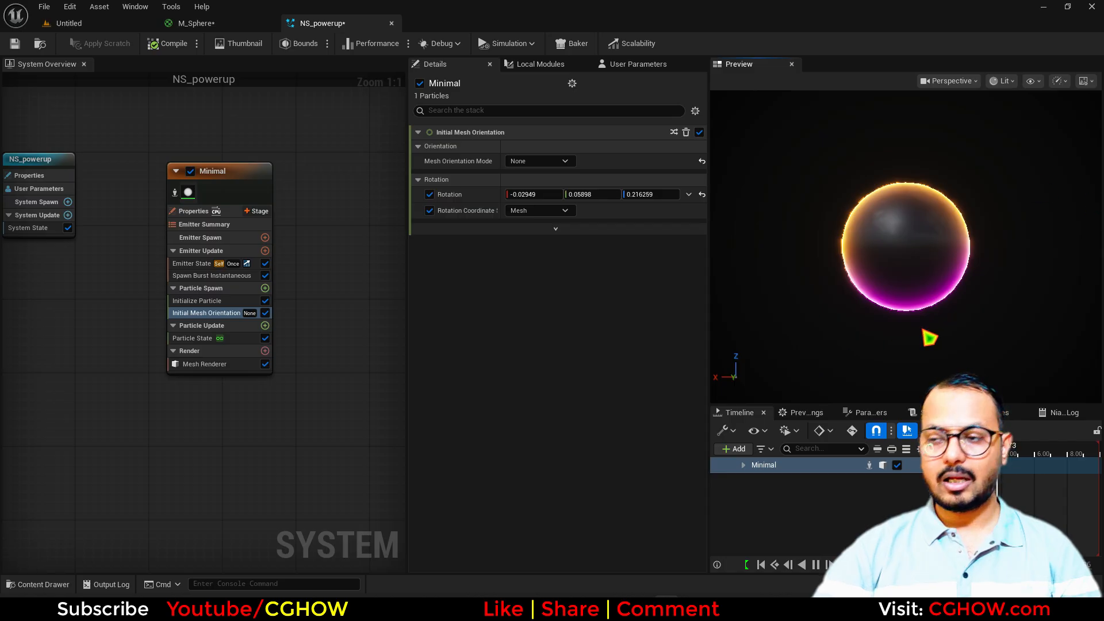
right_drag(304, 170, 183, 180)
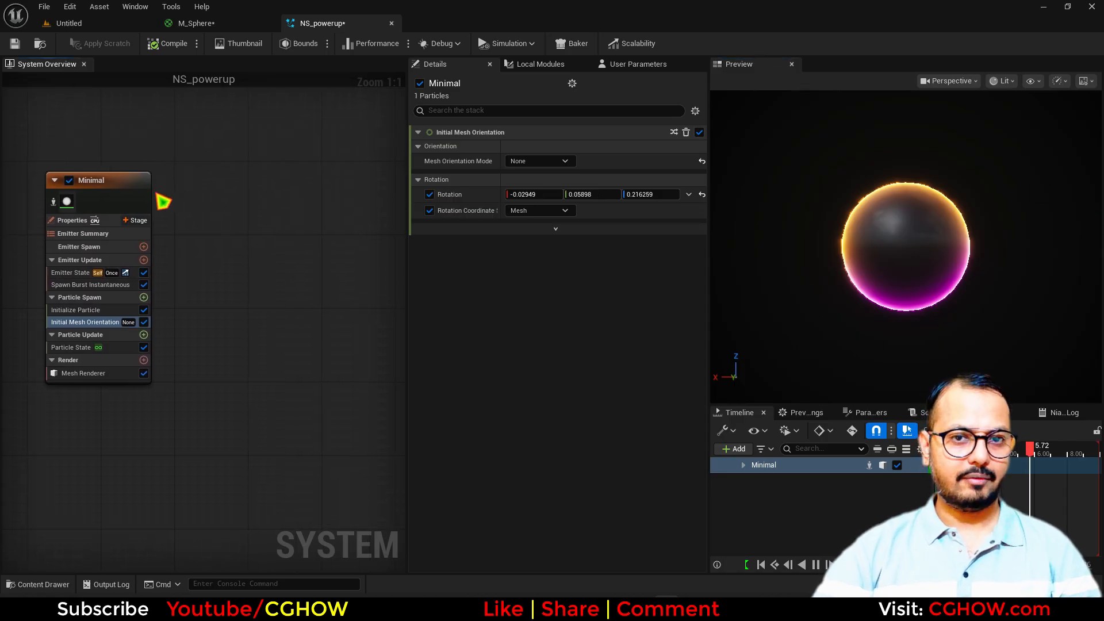
Duplicate Minimal as Minimal001 and give it a Uniform mesh scale of 0.1
click(120, 188)
key(ctrl+d)
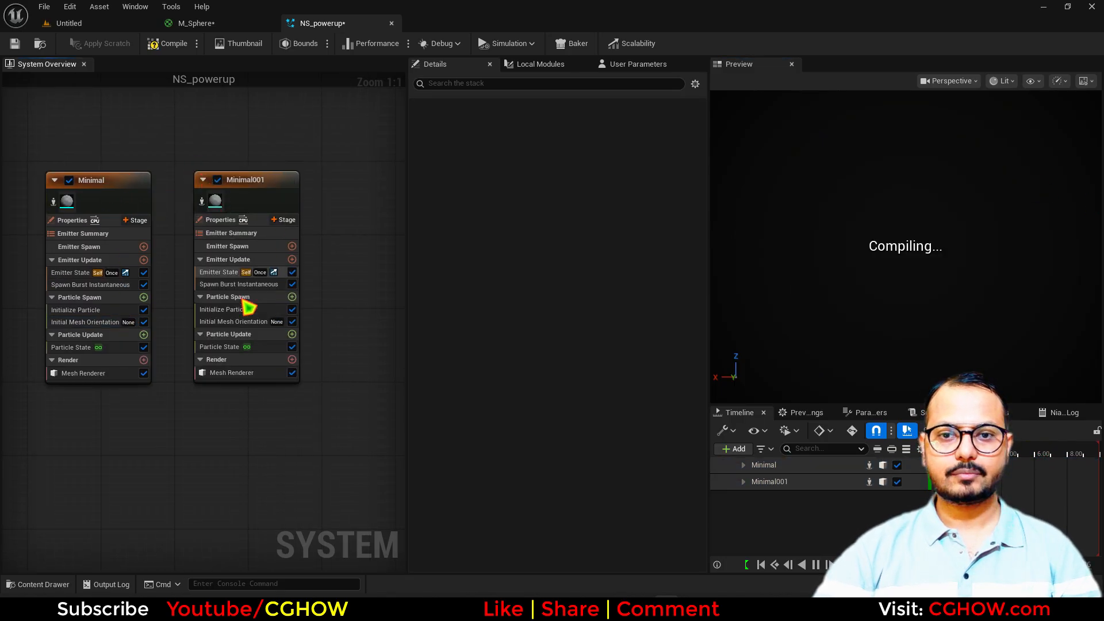
click(227, 285)
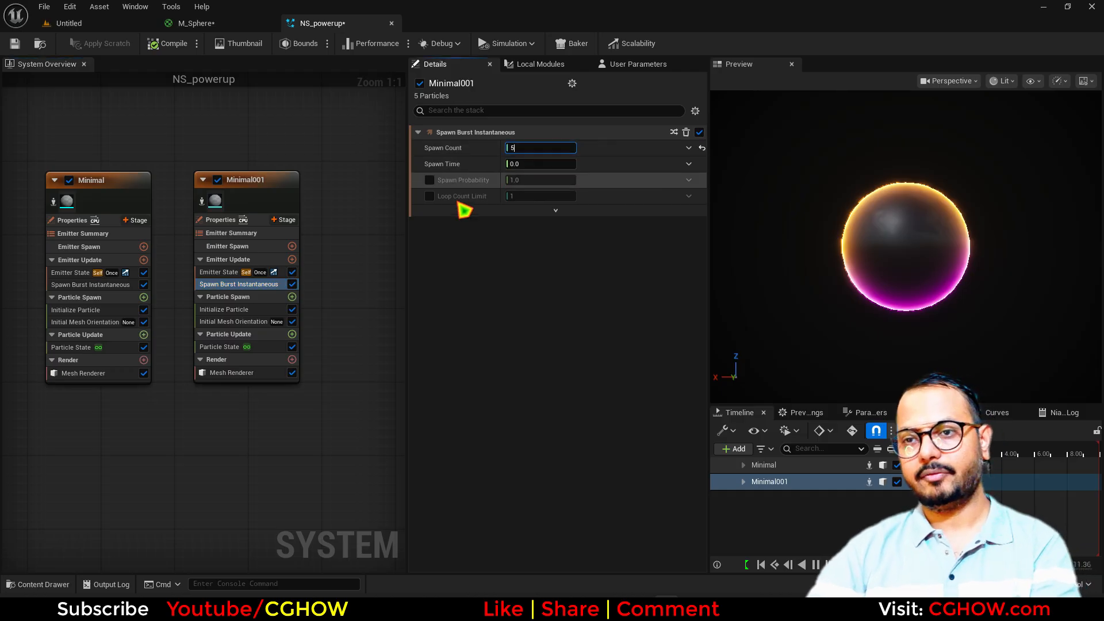
click(223, 309)
click(540, 356)
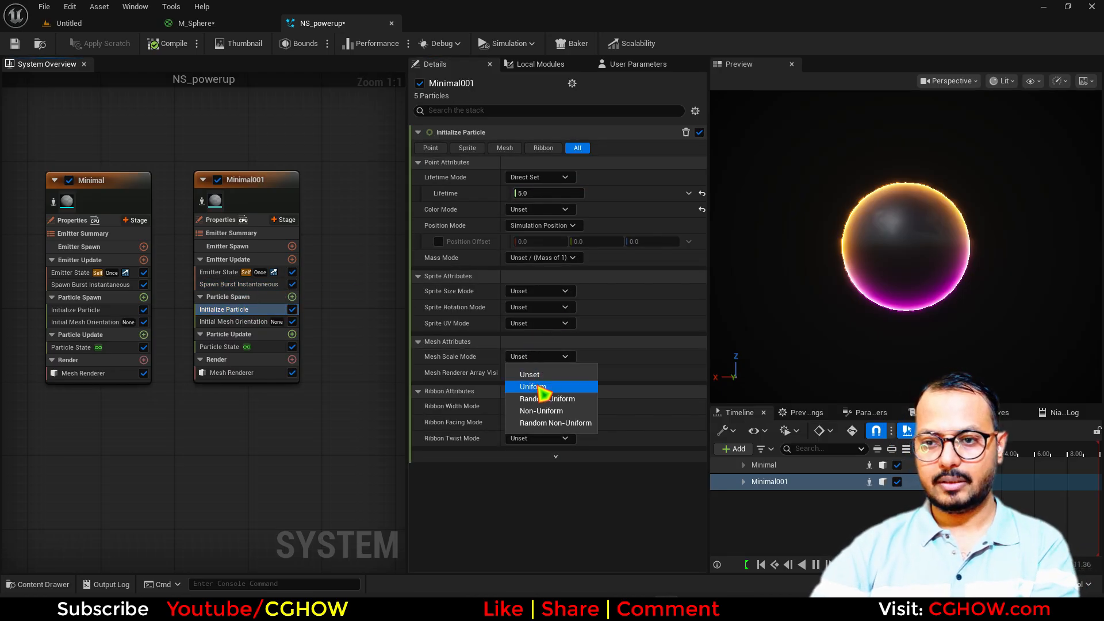
click(535, 385)
click(537, 372)
text(0.1)
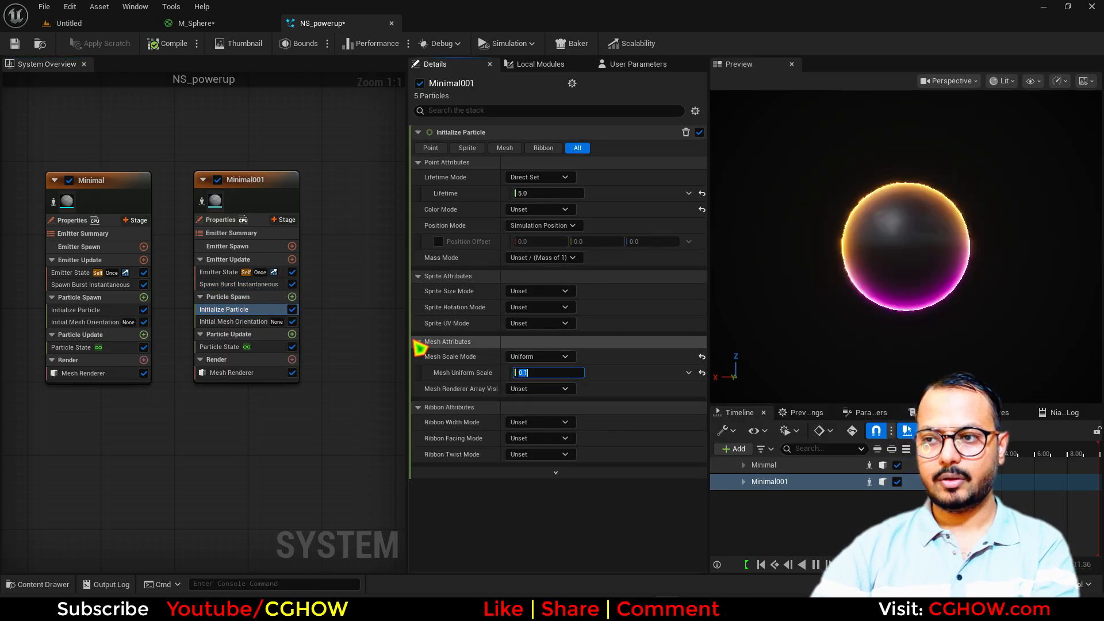
Add a Sphere Shape Location to Minimal001 with Sphere Surface Distribution 1.0
click(292, 296)
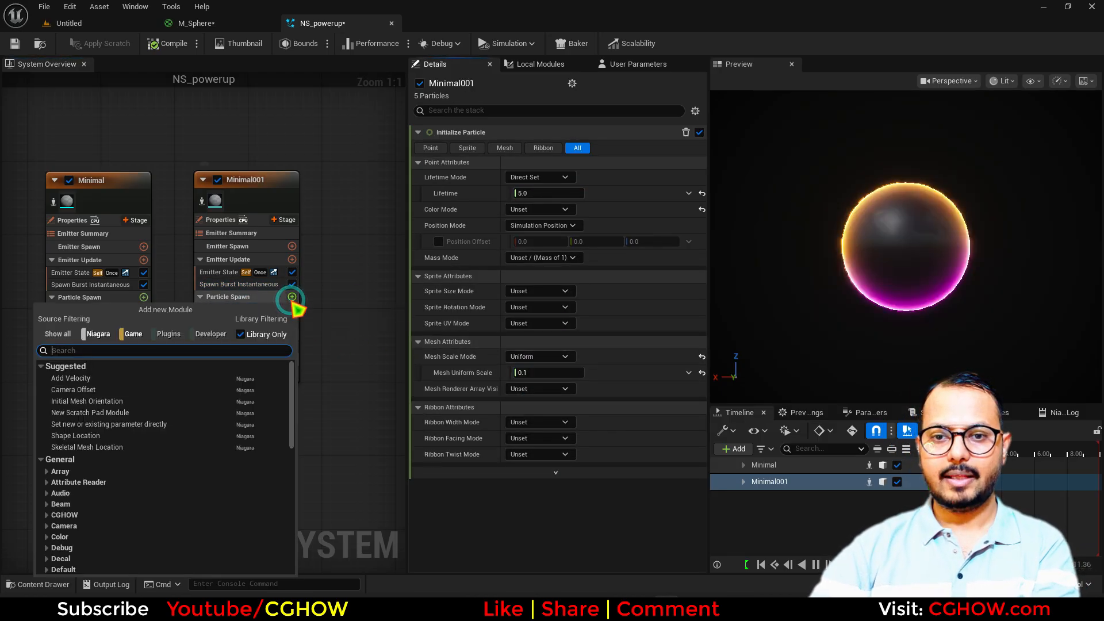
click(94, 436)
click(543, 178)
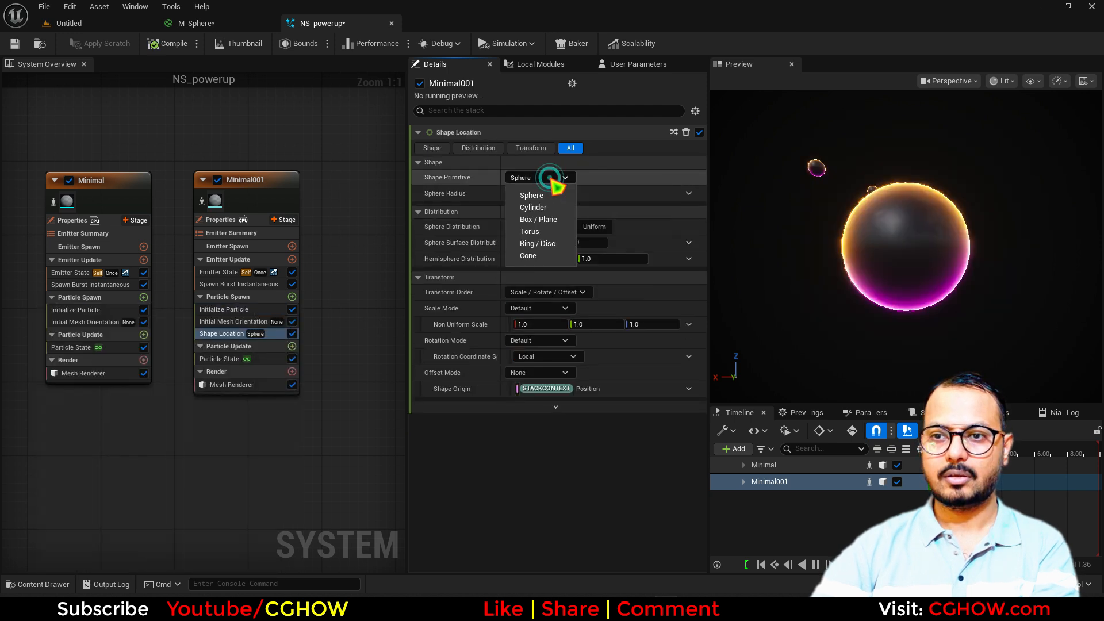
click(535, 196)
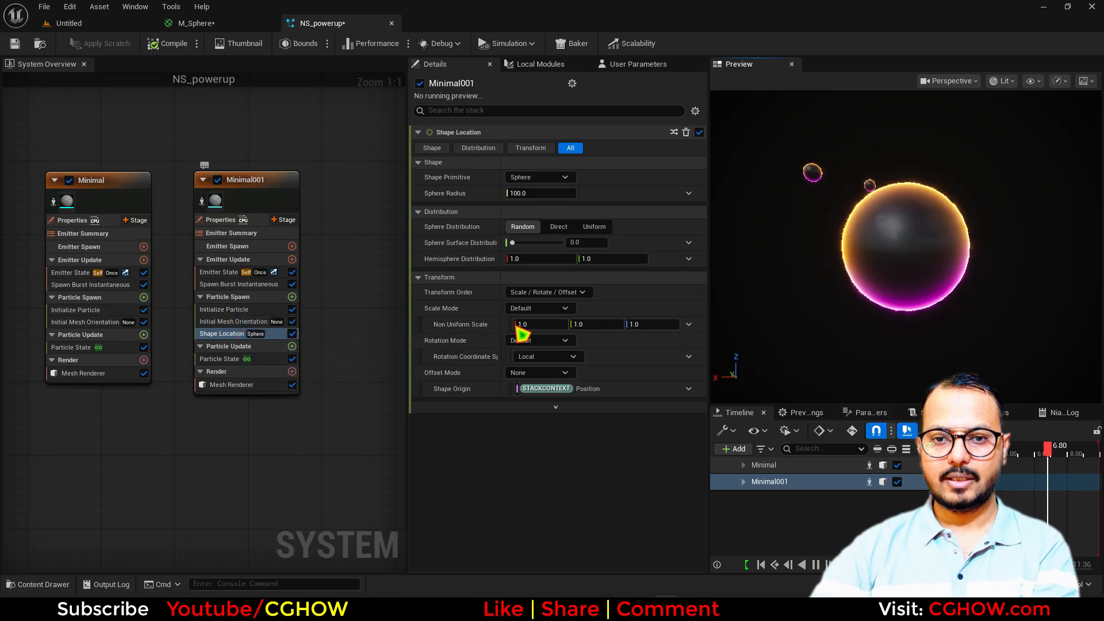
drag(536, 244, 562, 243)
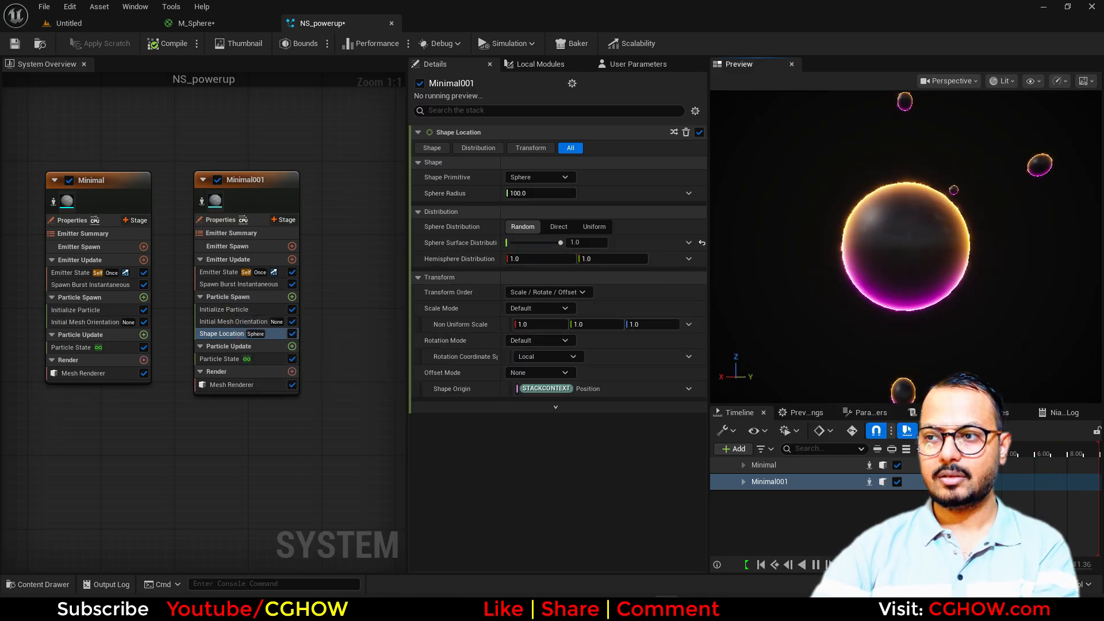
click(252, 284)
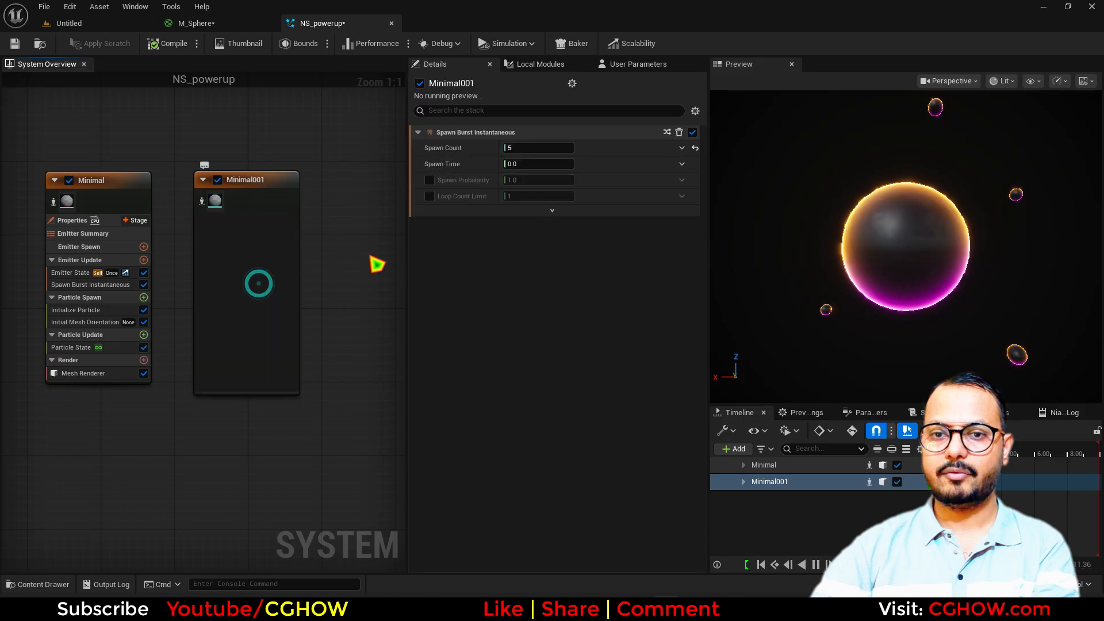
Set Minimal001's spawn count to 50 and shrink the spawn sphere radius to about 69
click(542, 148)
text(50)
key(Return)
scroll(983, 241, down, 5)
drag(983, 242, 897, 244)
click(247, 333)
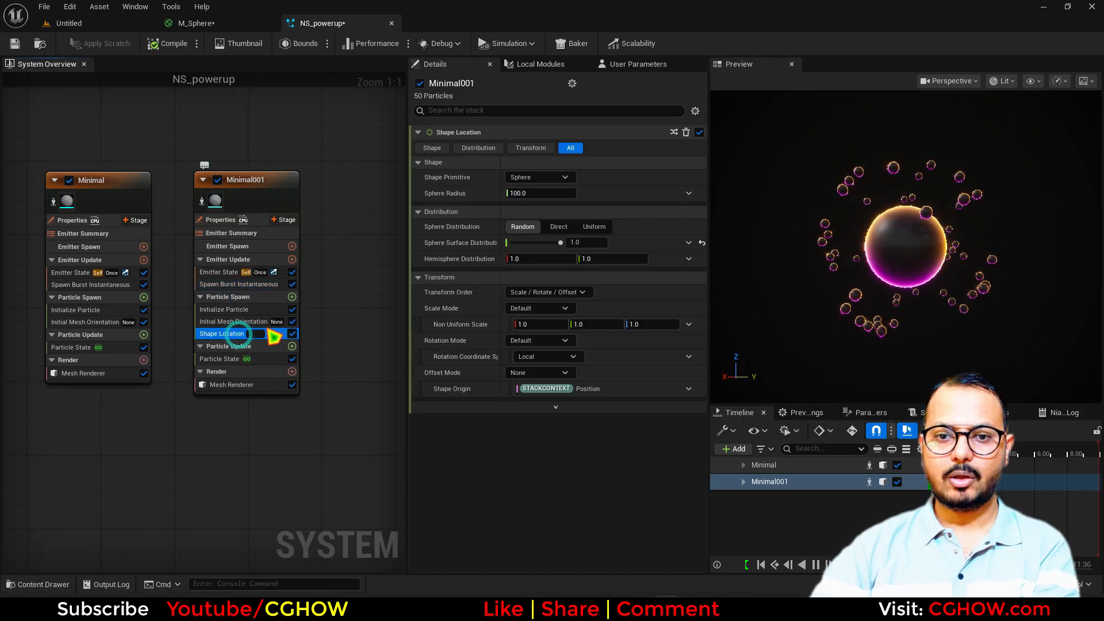
drag(541, 194, 517, 193)
right_drag(898, 256, 871, 269)
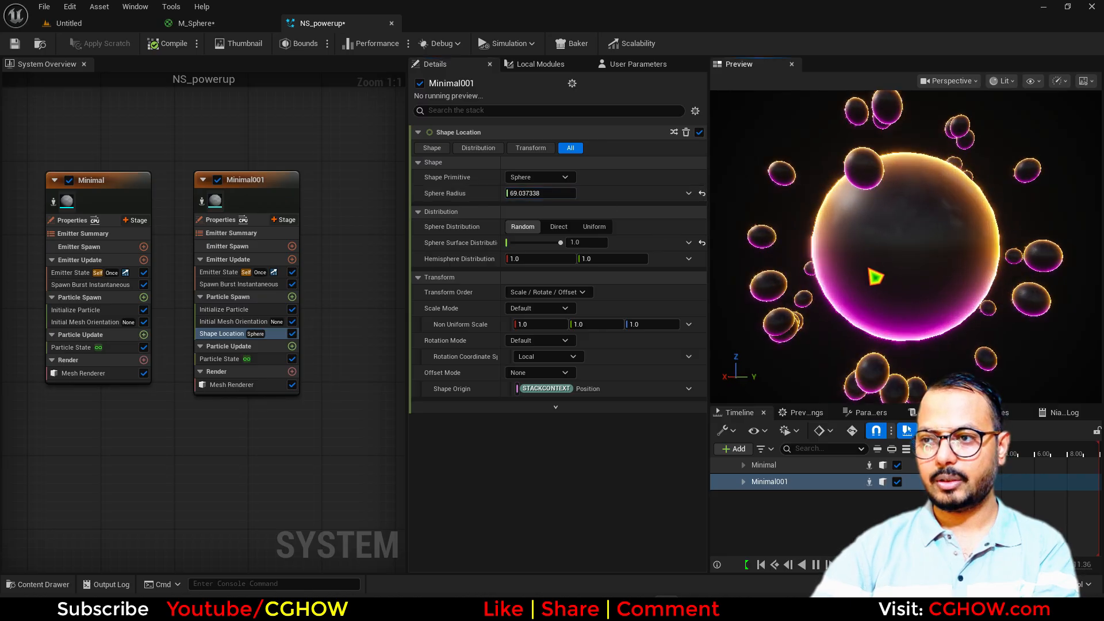
Lower the spawn count to 10 and switch mesh scale to Random Uniform with maximum 0.1
click(239, 284)
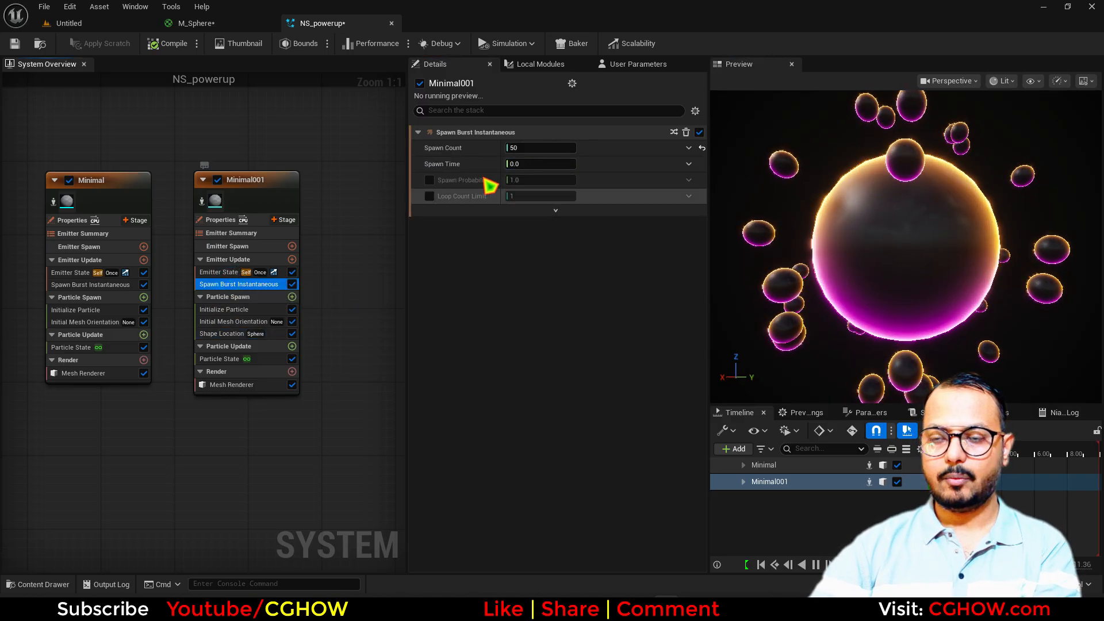
text(10)
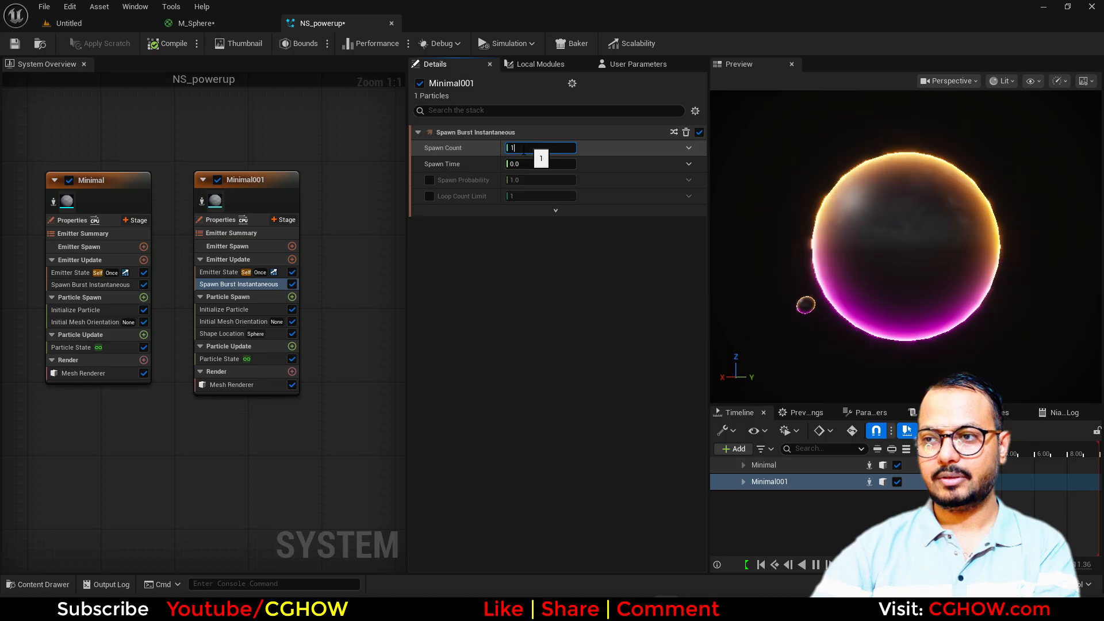
key(Return)
click(224, 310)
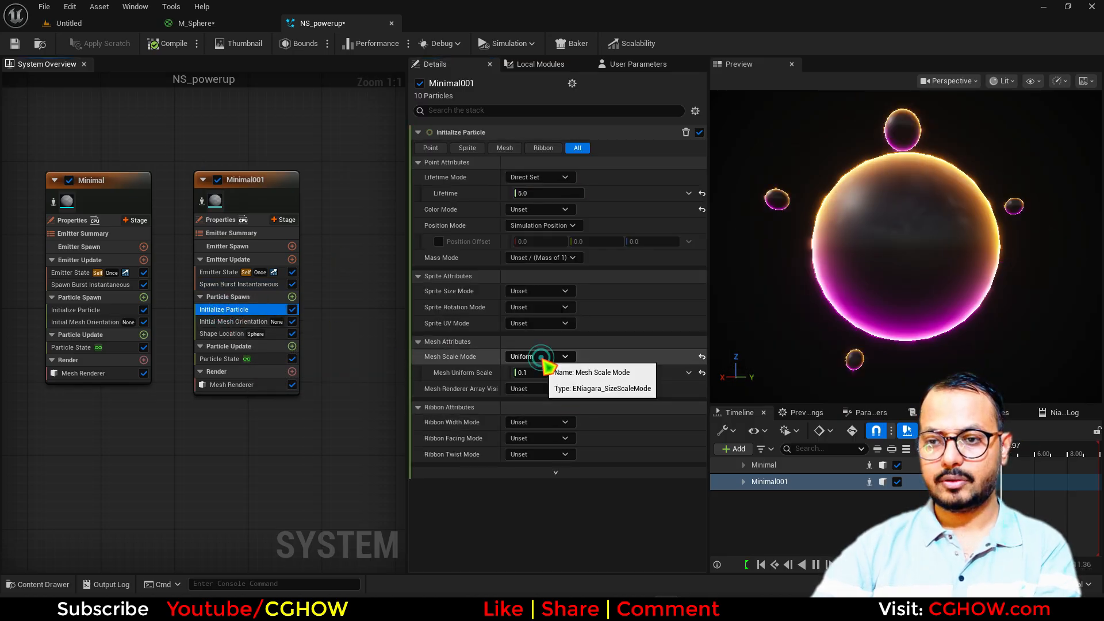
click(546, 356)
click(543, 402)
click(547, 389)
text(.1)
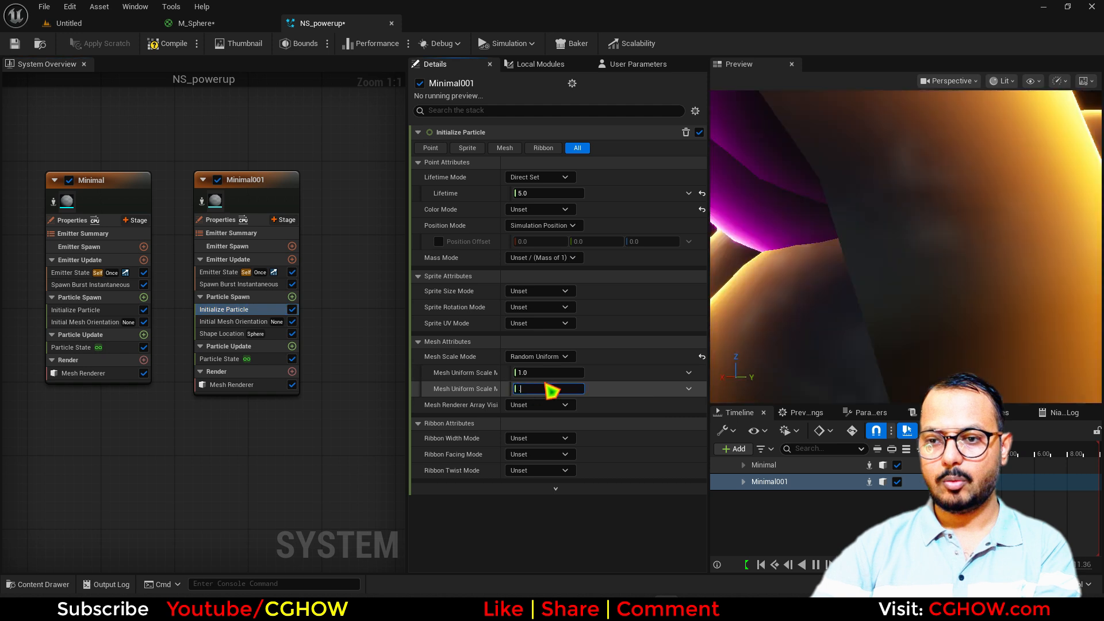
click(533, 373)
Set the minimum random scale to 0.01 and orbit the preview to view the small spheres
right_drag(822, 335, 823, 368)
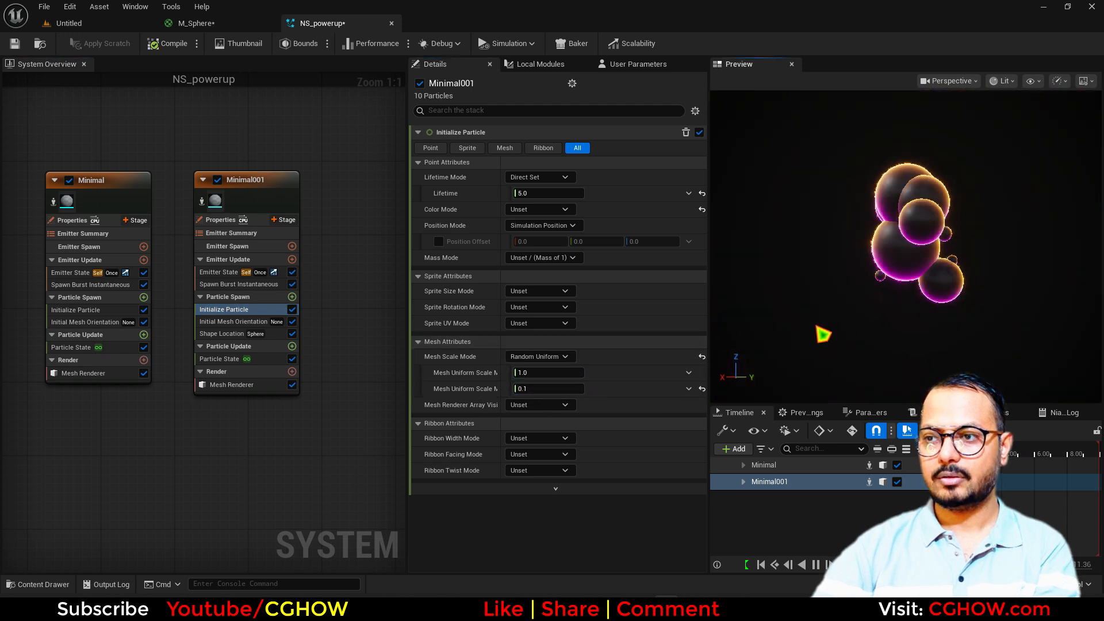
click(536, 375)
text(.)
text(01)
key(Return)
right_drag(872, 313, 872, 284)
drag(873, 312, 914, 312)
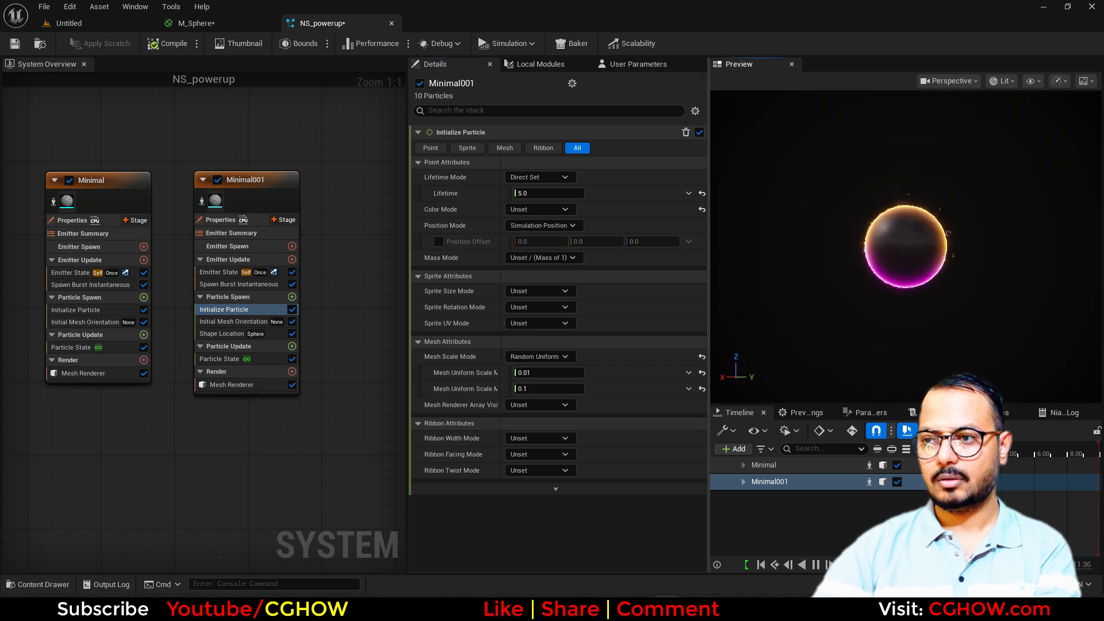
right_drag(870, 313, 869, 276)
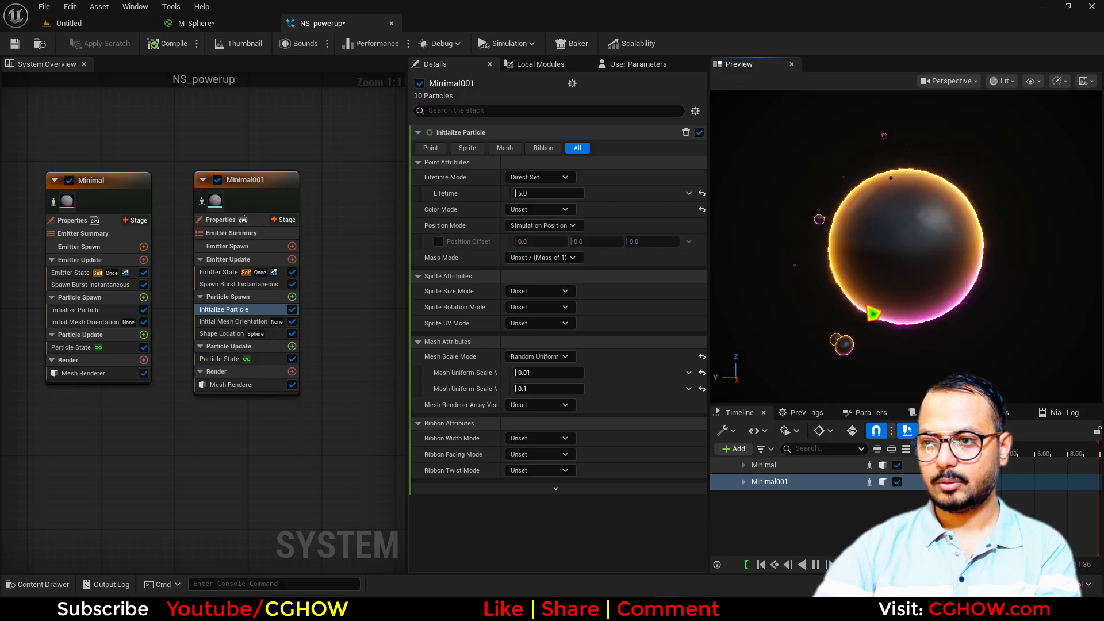
drag(870, 313, 989, 313)
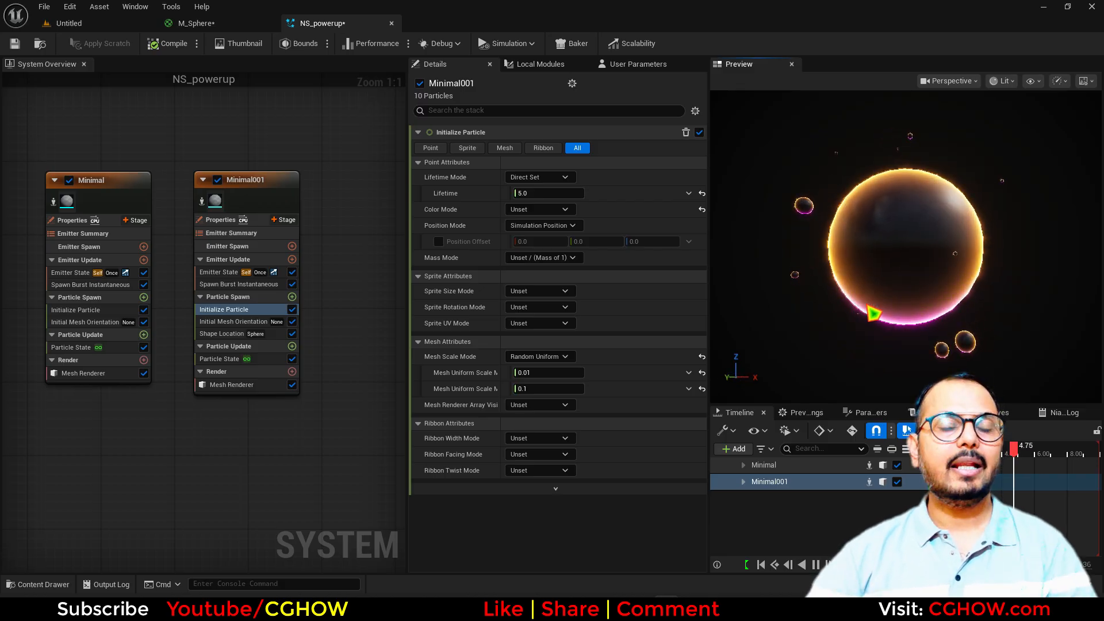
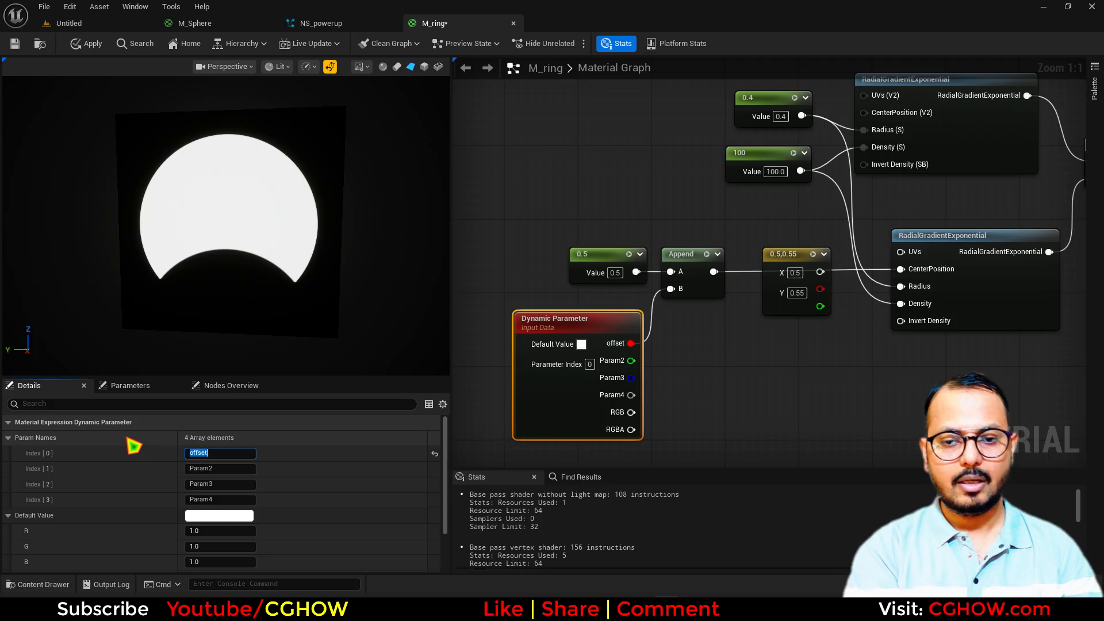
Set the offset default value to 0.6 and delete the 0.5,0.55 constant node
click(210, 530)
text(0.6)
key(Return)
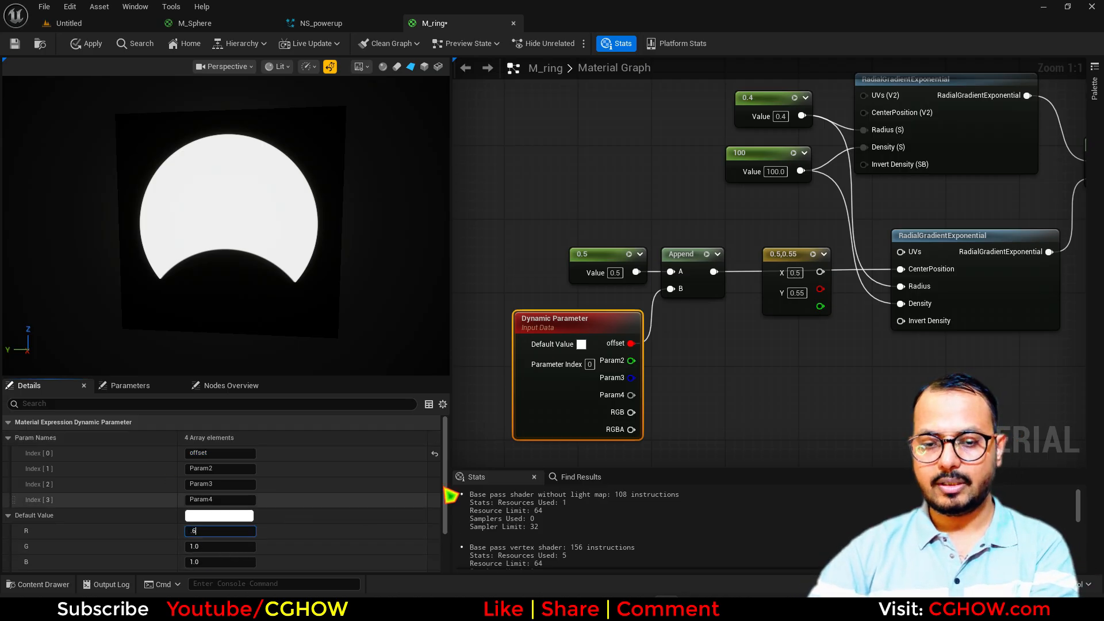
right_drag(768, 367, 714, 390)
click(719, 325)
key(Delete)
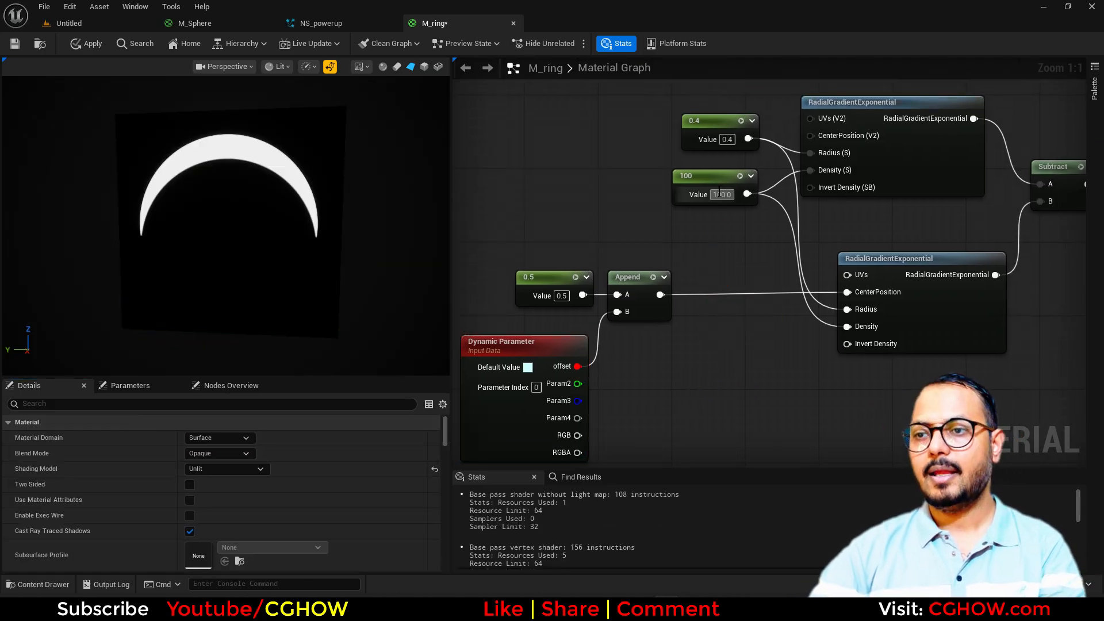
Rewire both gradient densities to Param2, rename it density, and default it to 50
ctrl+drag(746, 194, 578, 384)
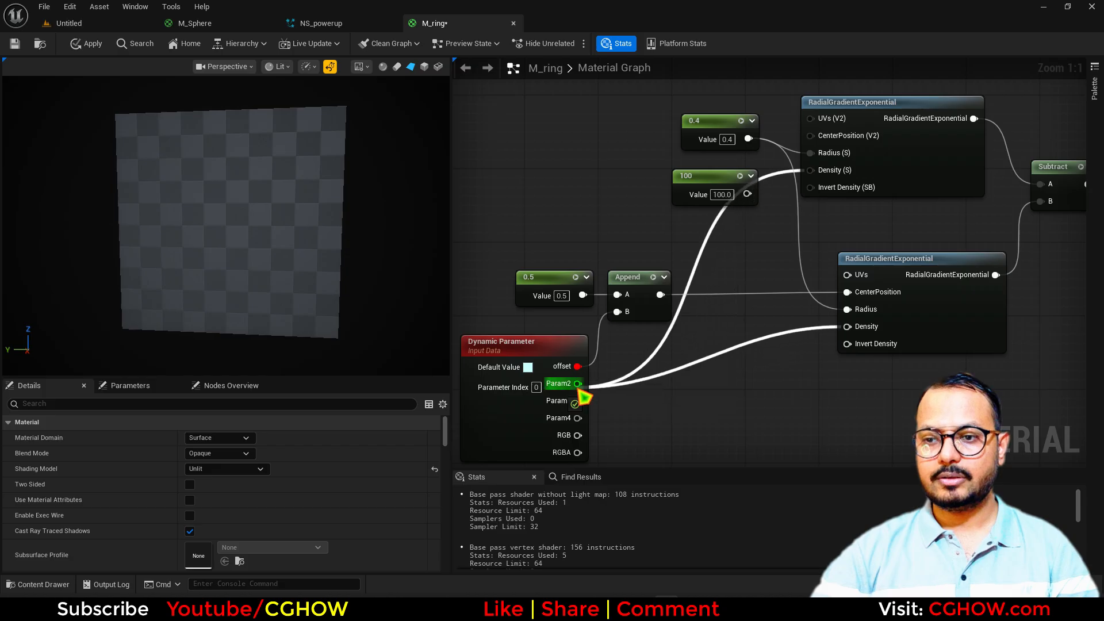
click(518, 418)
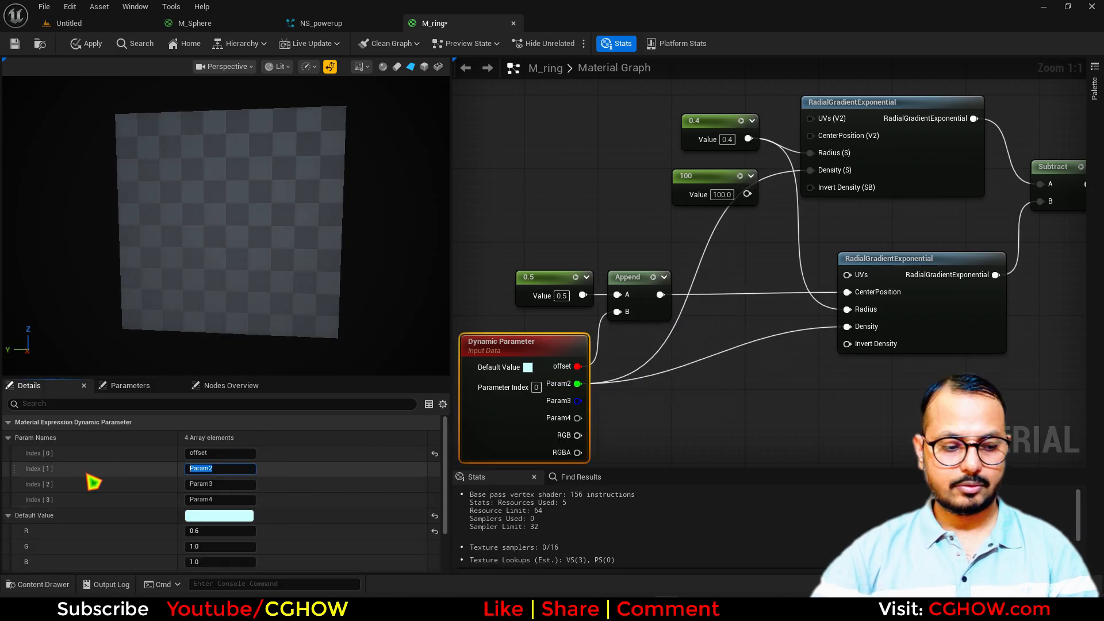
text(density)
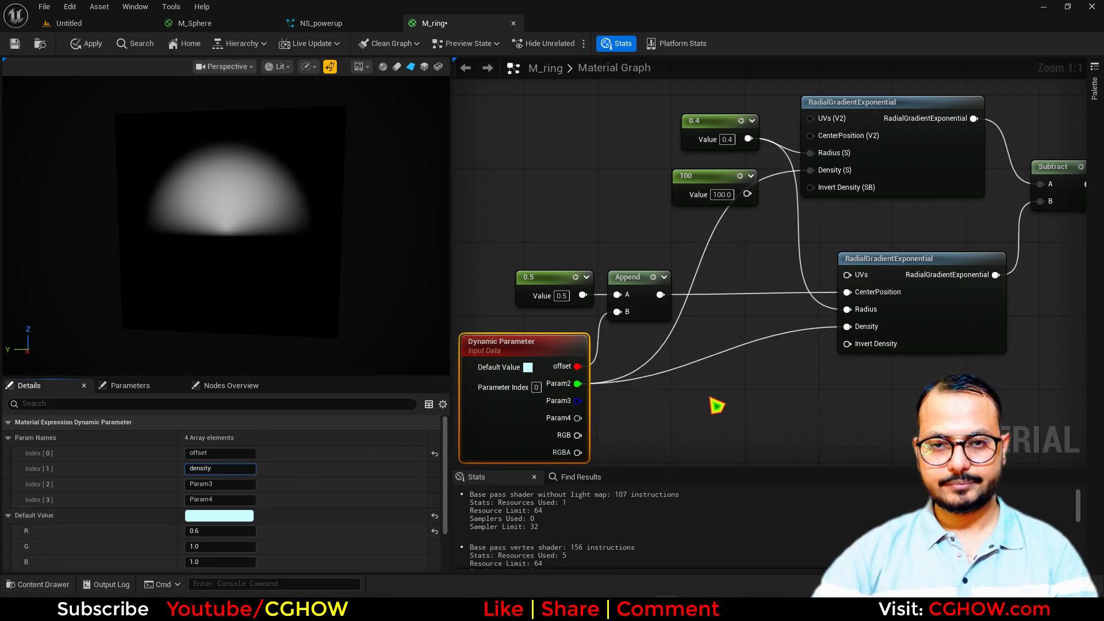
click(735, 388)
click(478, 426)
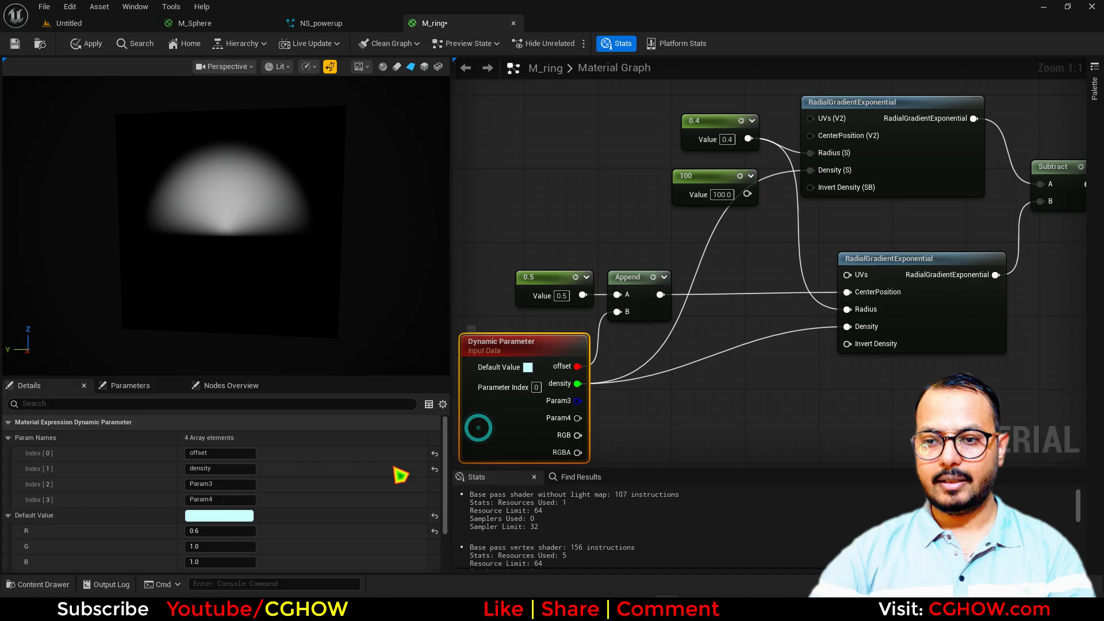
click(203, 545)
text(50)
key(Return)
Pan the material graph over to the material output node and bring up node search
right_drag(701, 411, 587, 436)
scroll(761, 333, down, 2)
right_drag(918, 324, 614, 417)
right_click(610, 420)
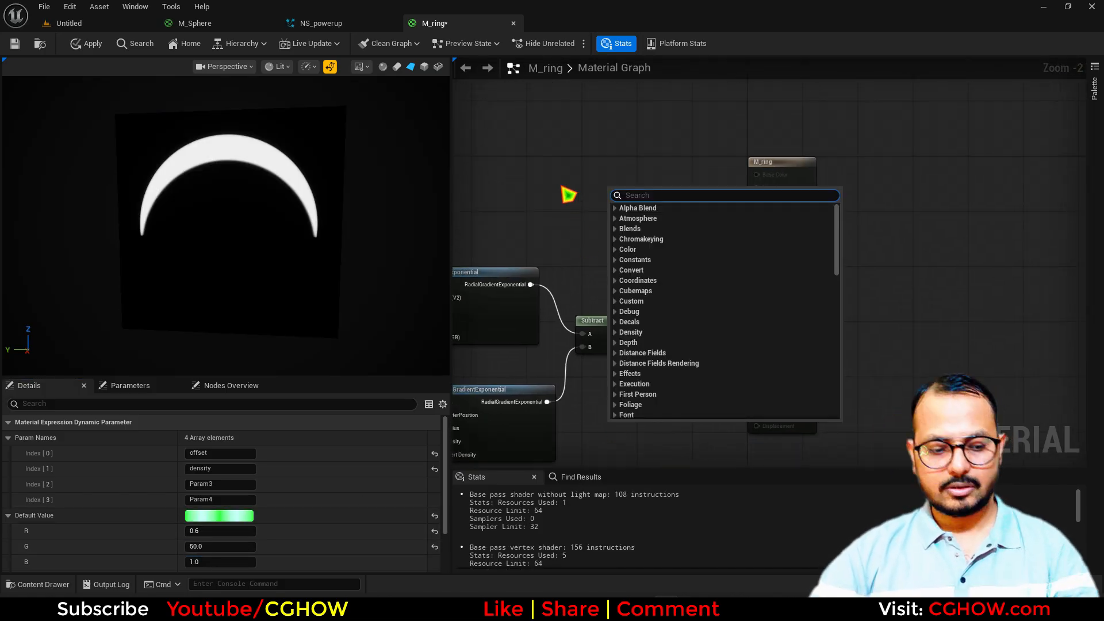
Feed a Particle Color node into Emissive Color and set Blend Mode to Translucent
text(par)
click(598, 215)
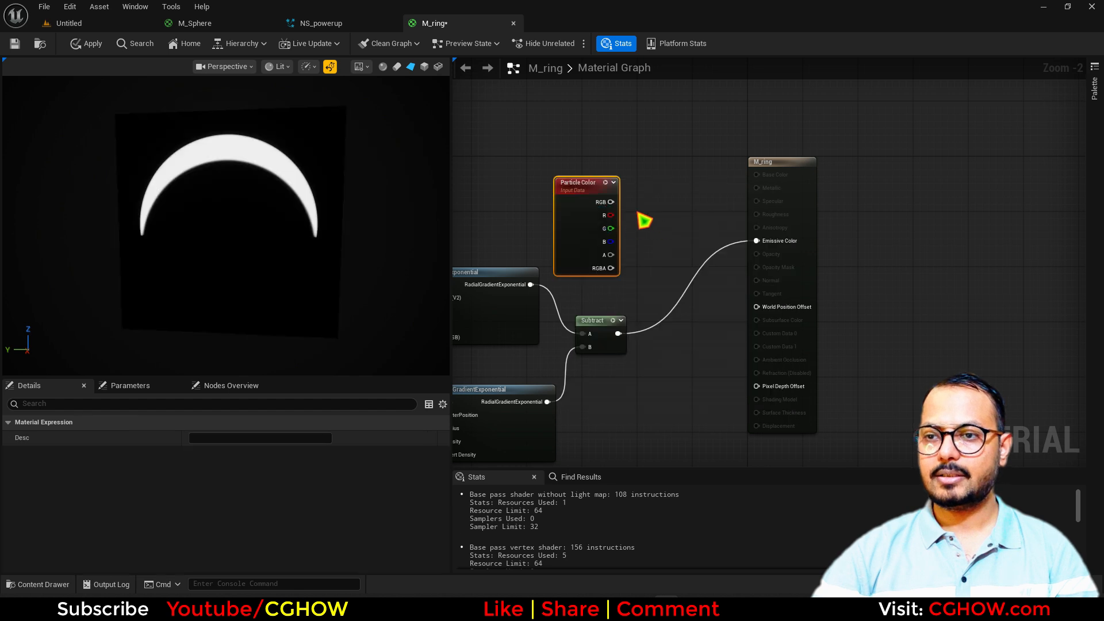
drag(759, 245, 757, 241)
click(805, 214)
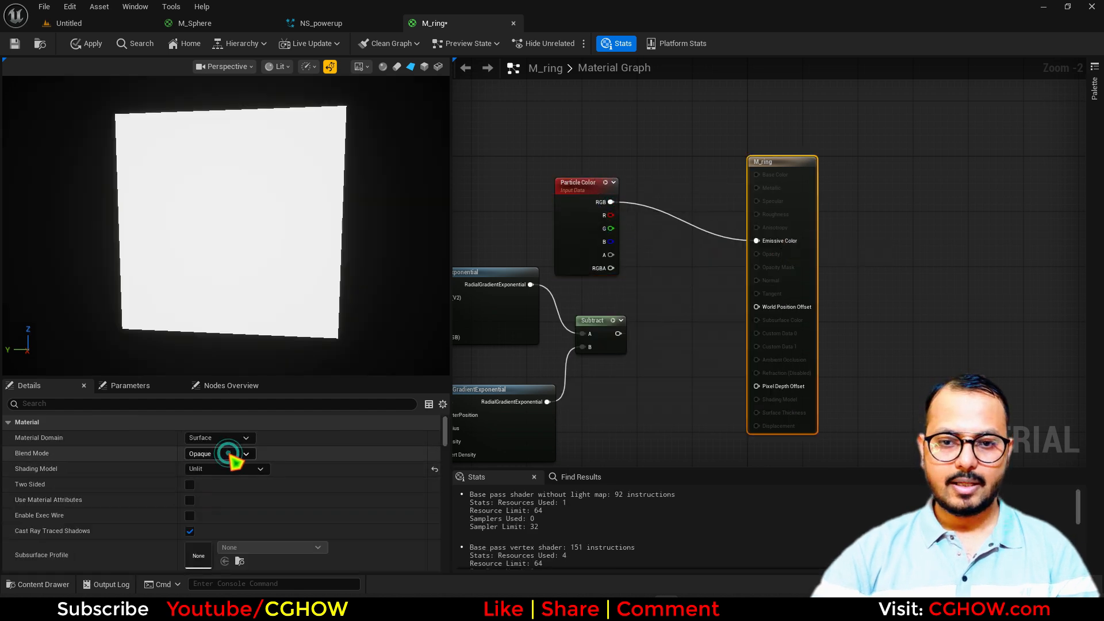
click(229, 454)
click(228, 487)
Multiply particle alpha by the crescent mask into Opacity and apply the material
click(658, 287)
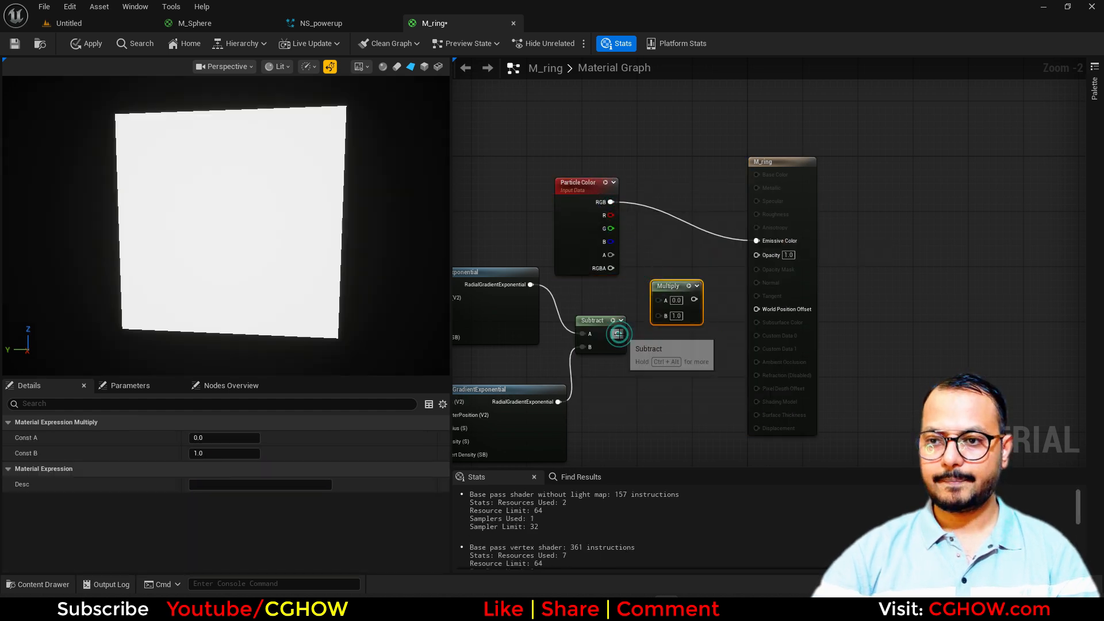
drag(616, 267, 610, 255)
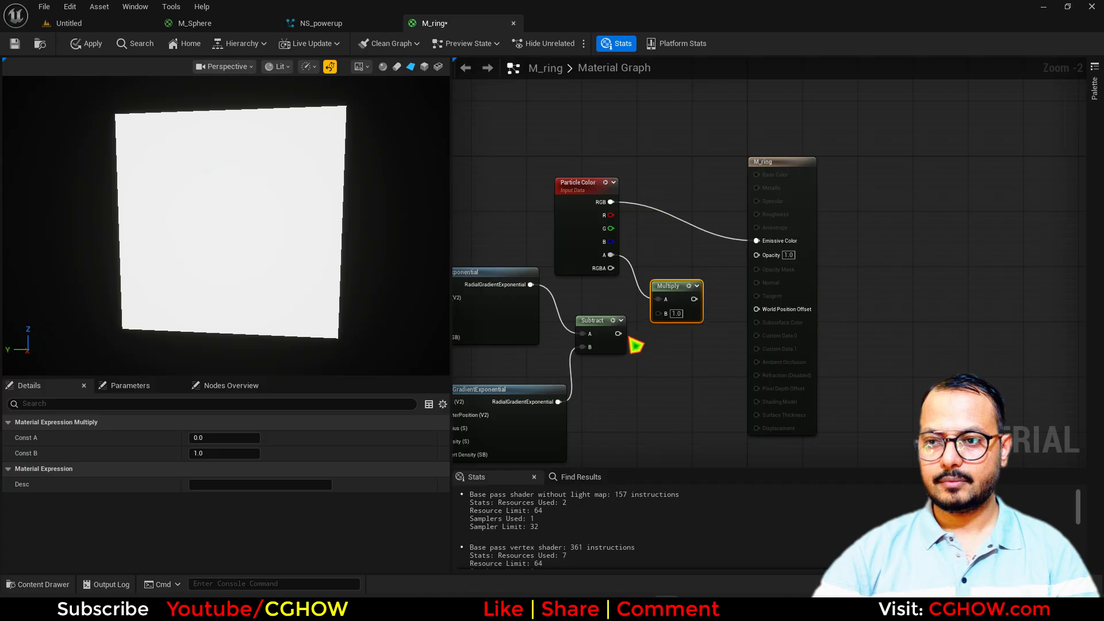
drag(618, 333, 695, 308)
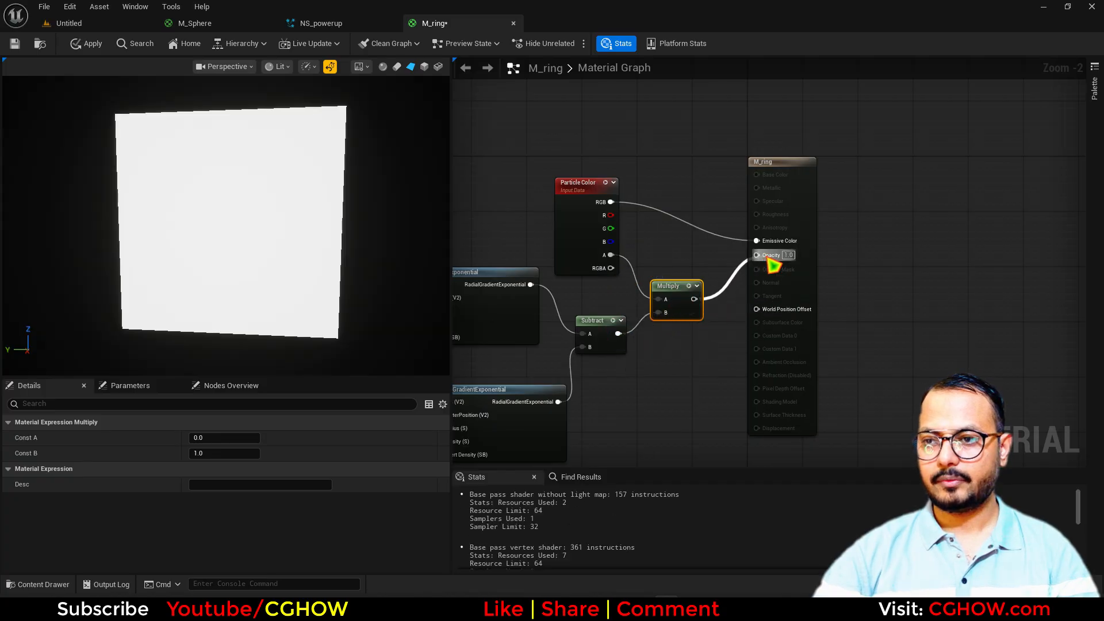
drag(770, 261, 769, 256)
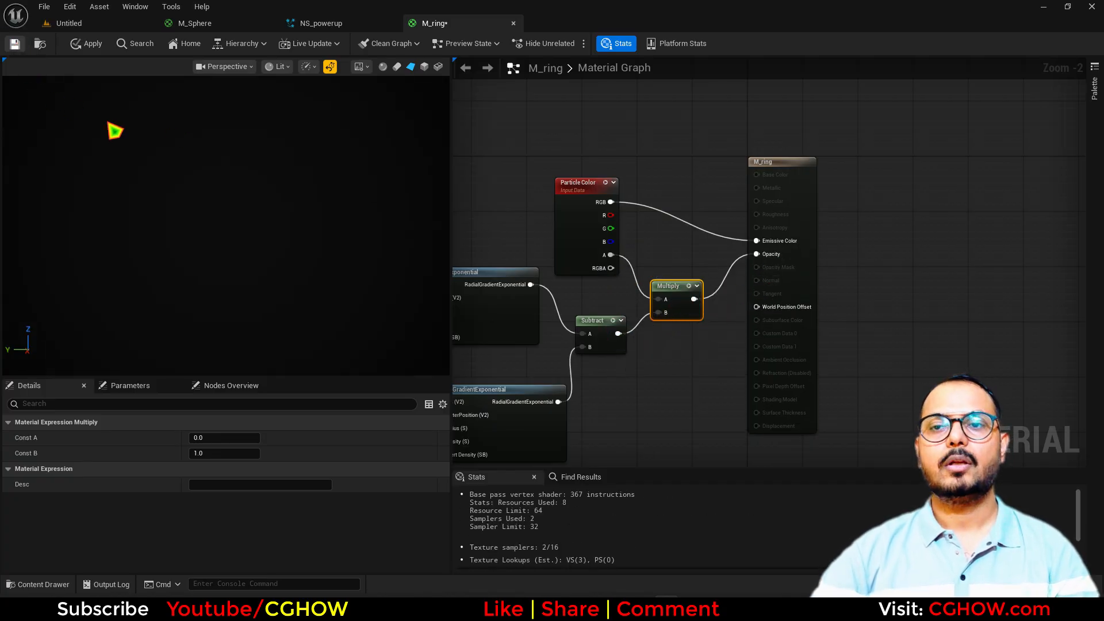
key(ctrl+s)
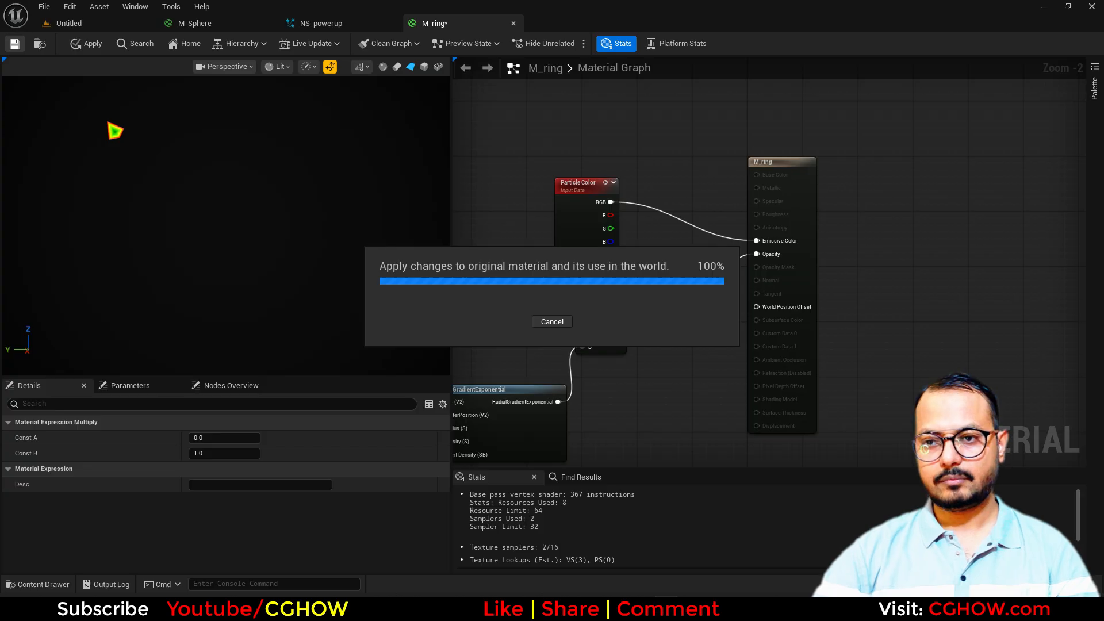
Paste a duplicate of the Minimal emitter into NS_powerup as Minimal002
click(41, 45)
click(324, 24)
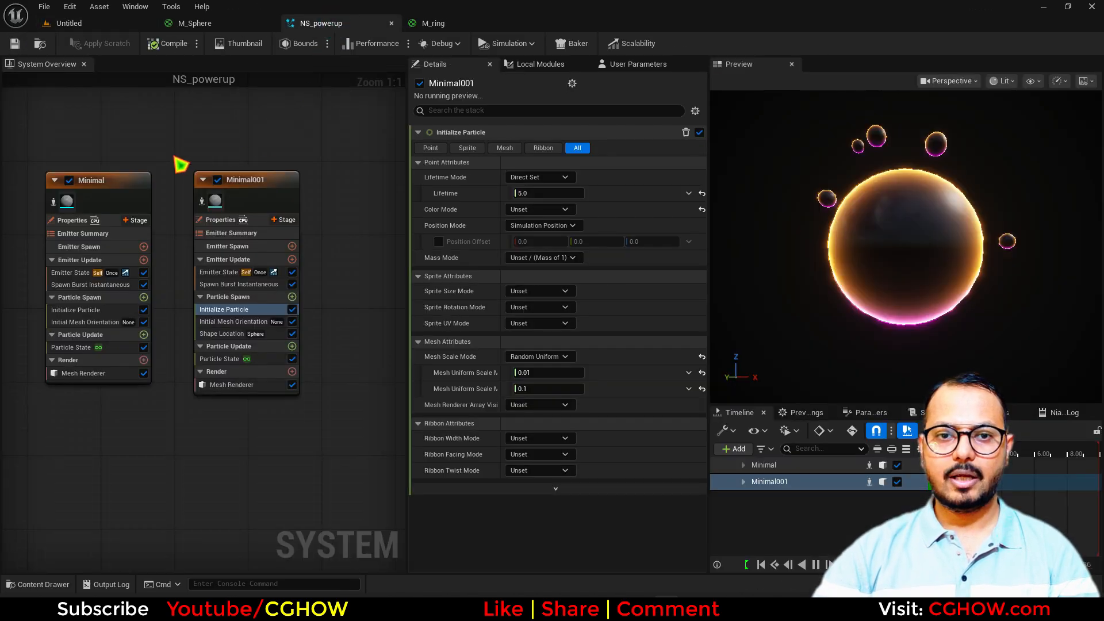
right_drag(121, 184, 207, 158)
click(194, 151)
right_drag(167, 410, 161, 225)
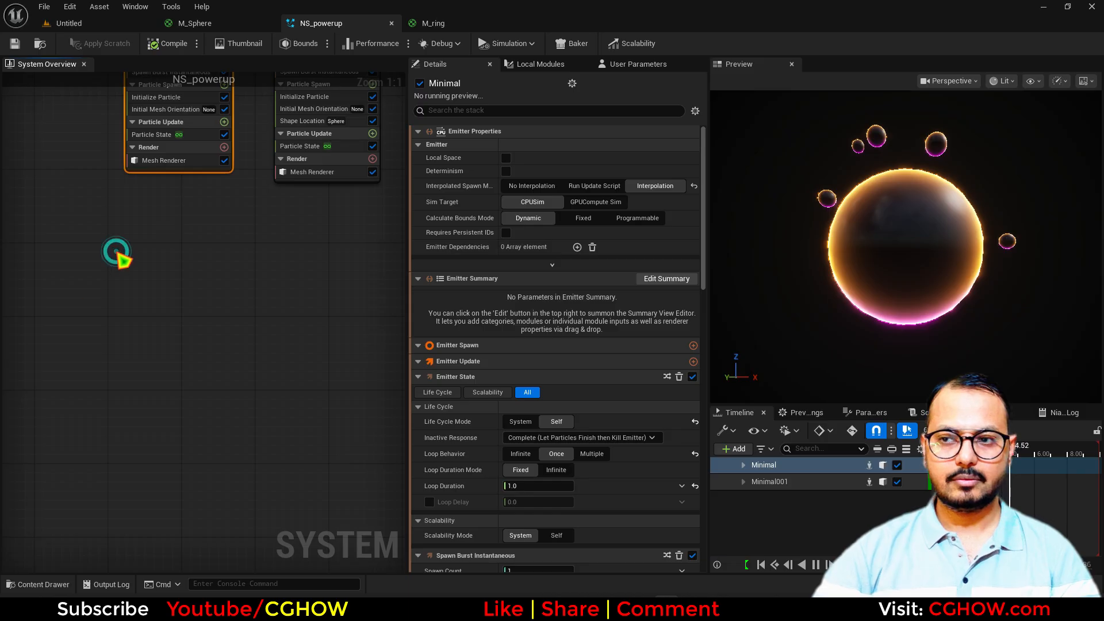
click(116, 251)
key(ctrl+v)
right_drag(85, 334, 33, 217)
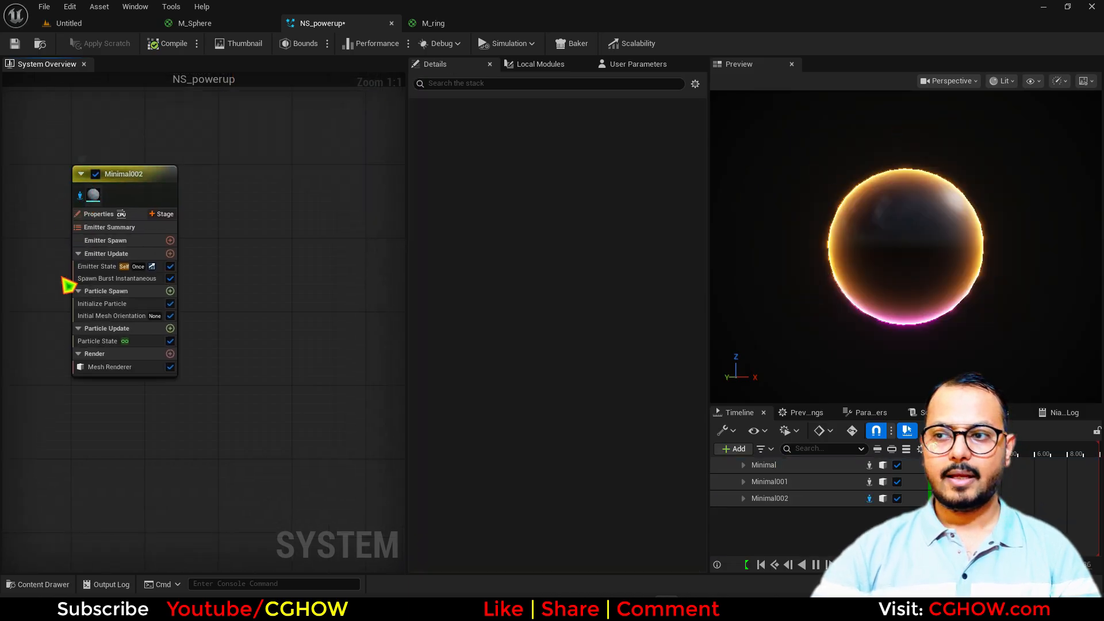
right_drag(68, 284, 88, 303)
Replace Minimal002's mesh renderer with a sprite renderer using M_ring
click(172, 385)
key(Delete)
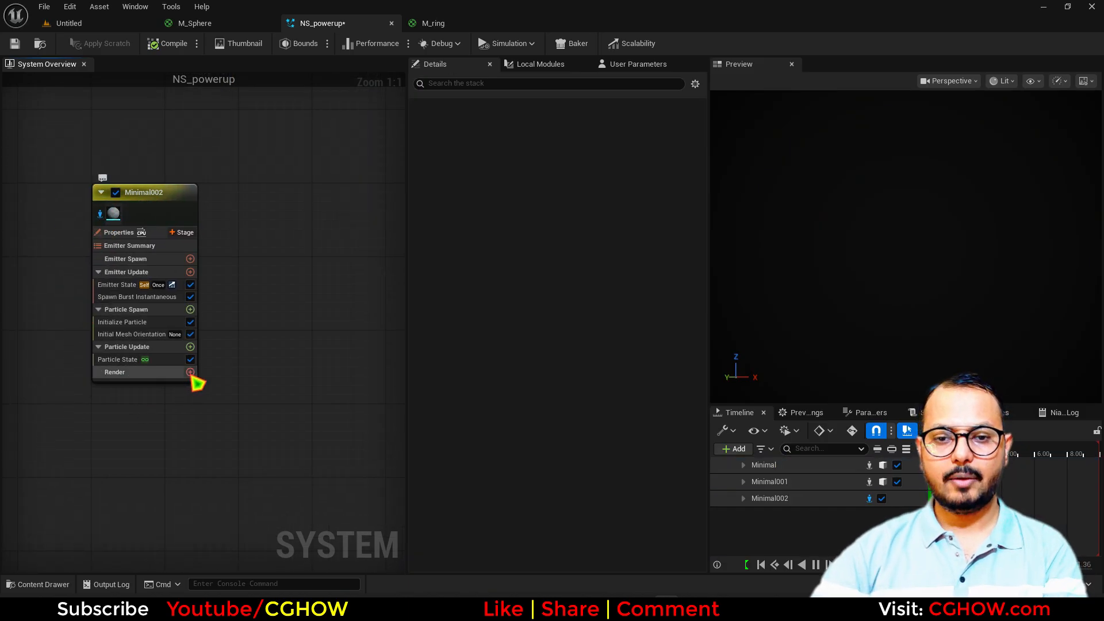
click(190, 372)
click(219, 217)
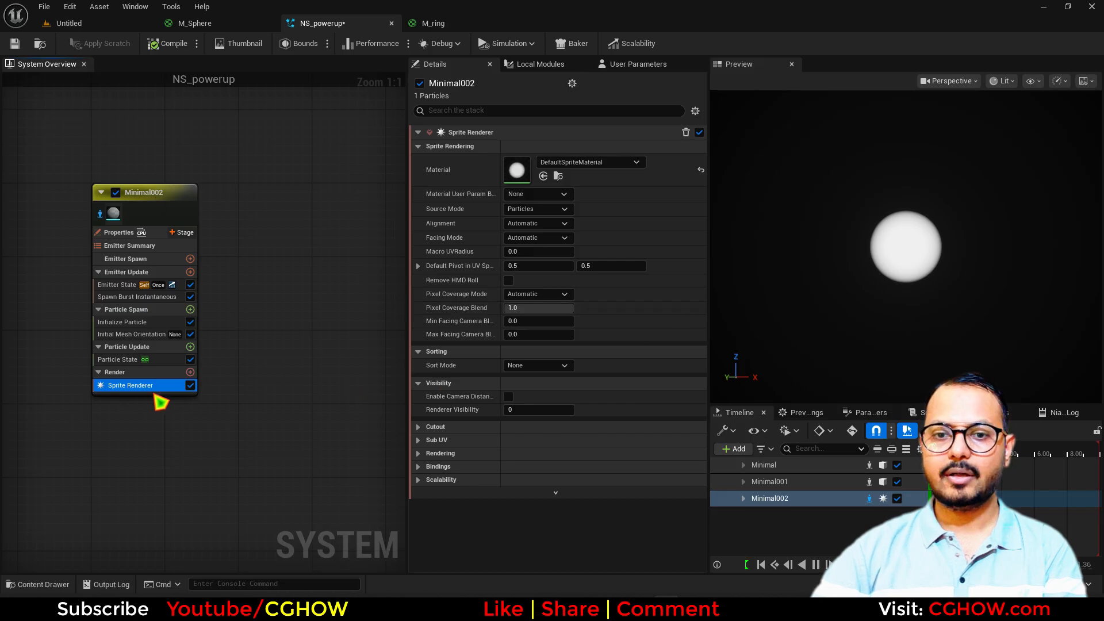
click(543, 177)
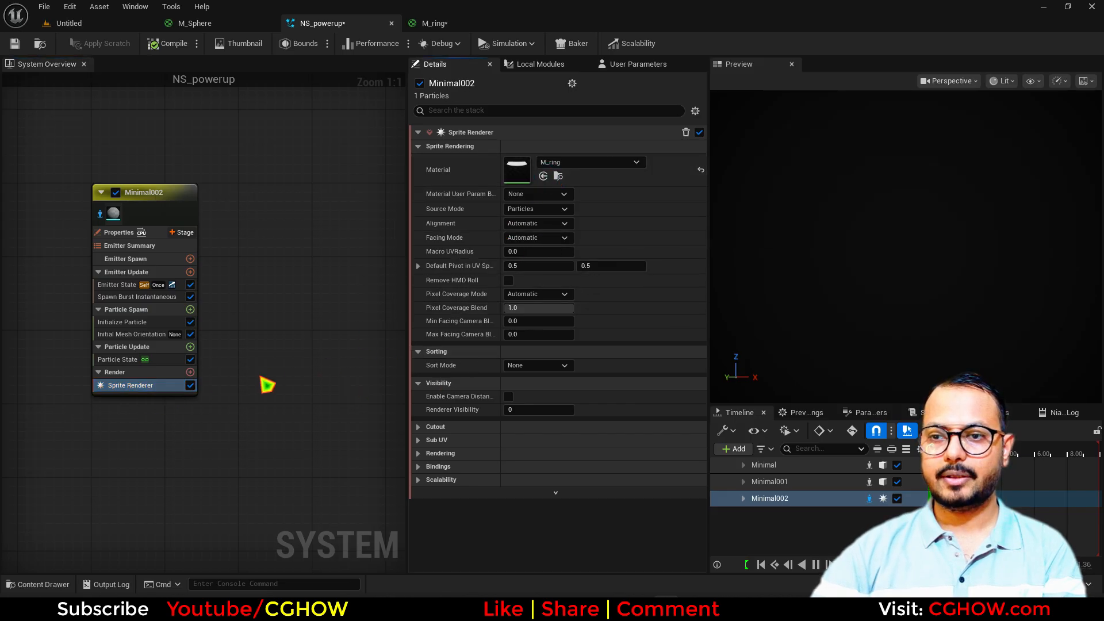
Add Dynamic Material Parameters to Particle Update with offset 0.6 and density 100
click(191, 347)
text(dy)
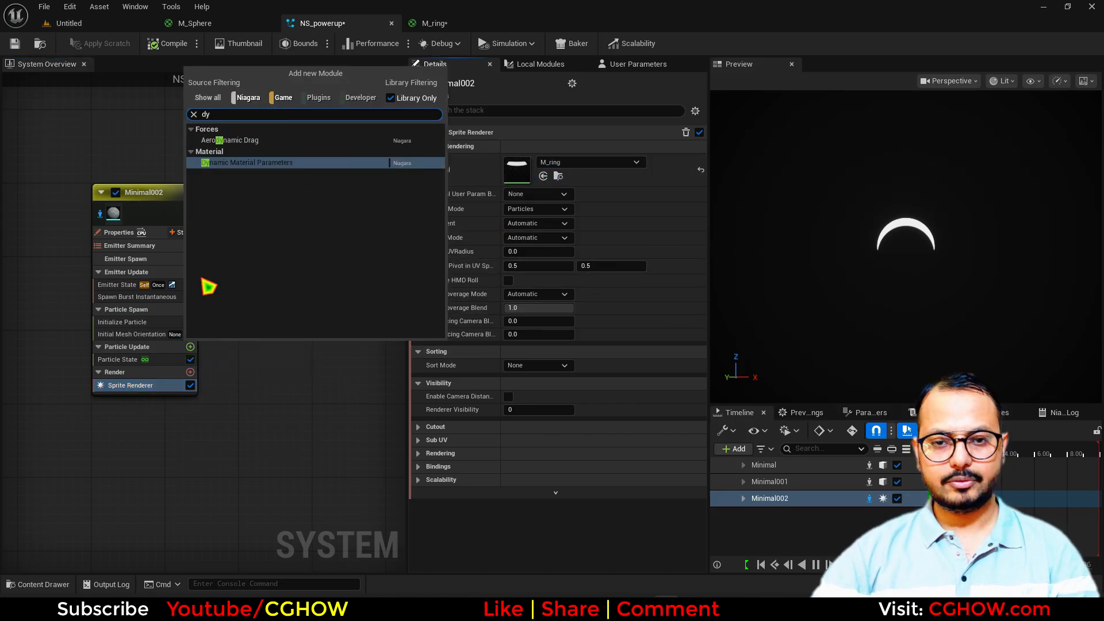
click(230, 163)
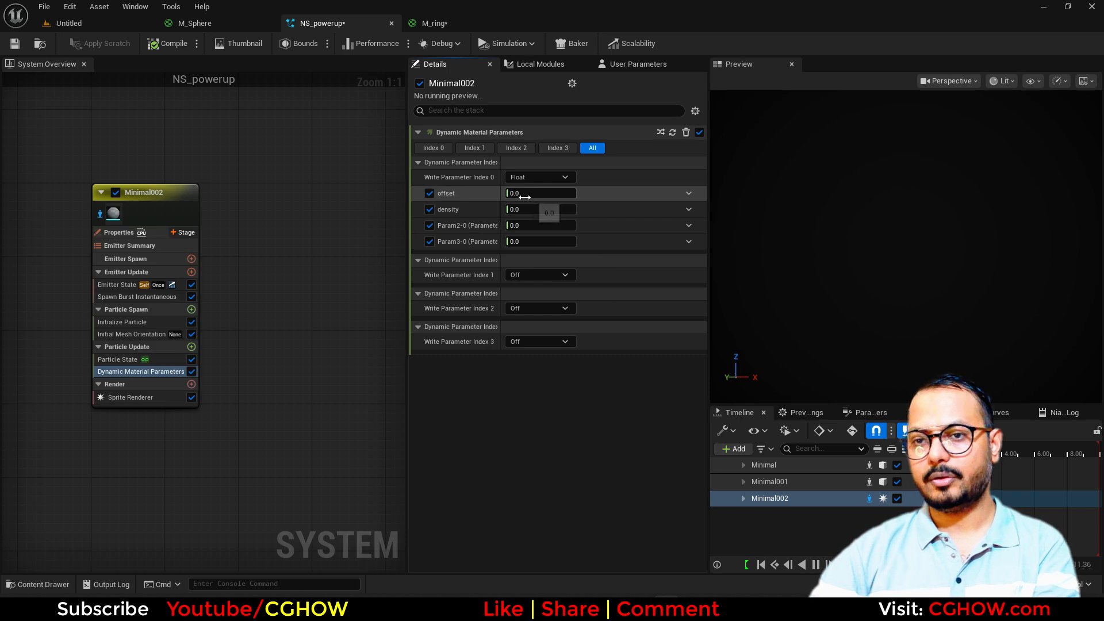
text(0.6)
key(Return)
text(100)
key(Return)
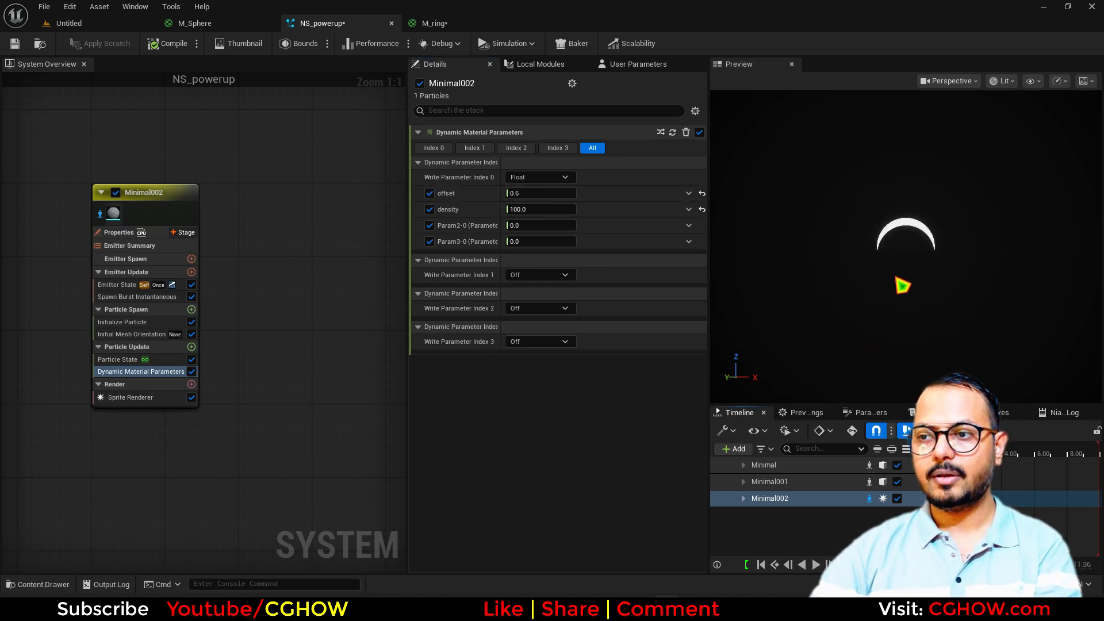
Set the sprite renderer to Custom Alignment and Custom Facing Vector facing mode
click(145, 397)
click(537, 223)
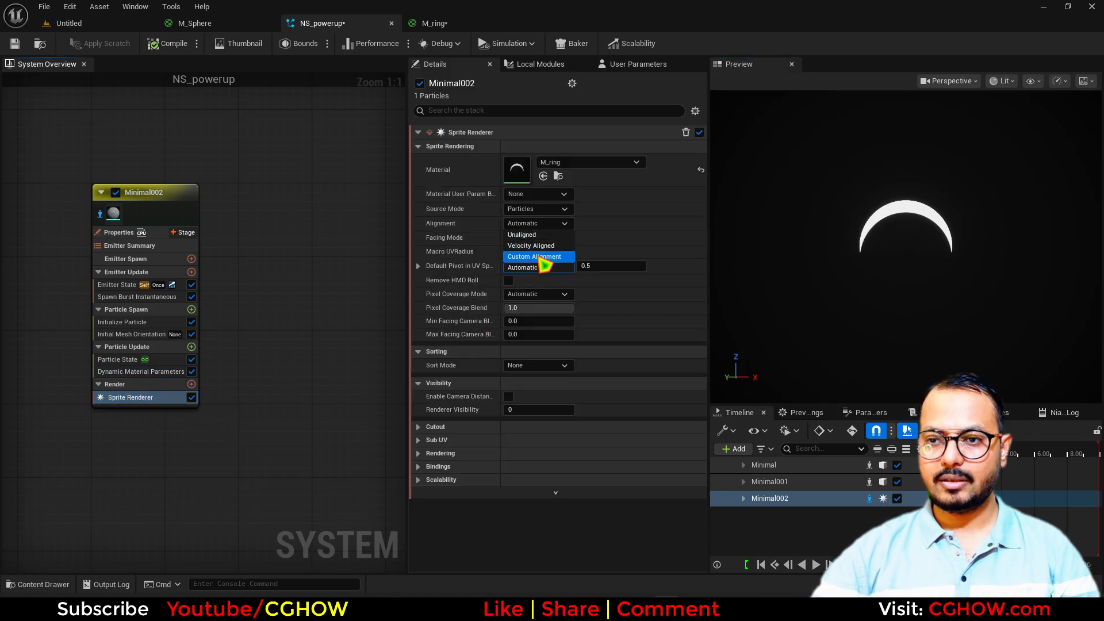
click(540, 257)
click(538, 237)
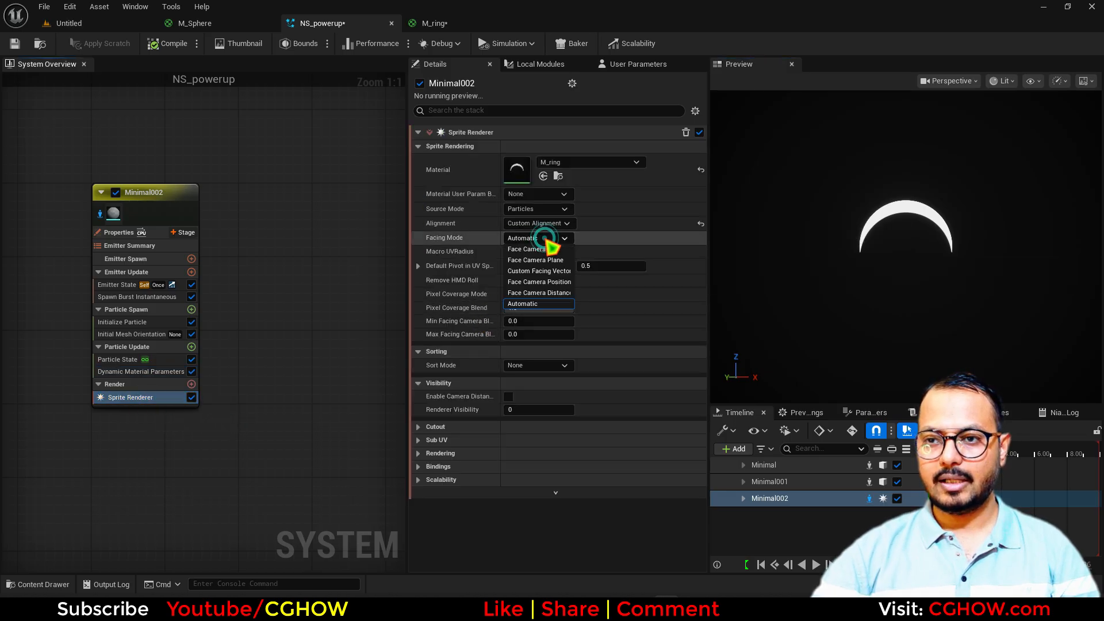
click(568, 270)
Add Align Sprite to Mesh Orientation with orientation Z 1.0, plus Solve Forces and Velocity
click(191, 347)
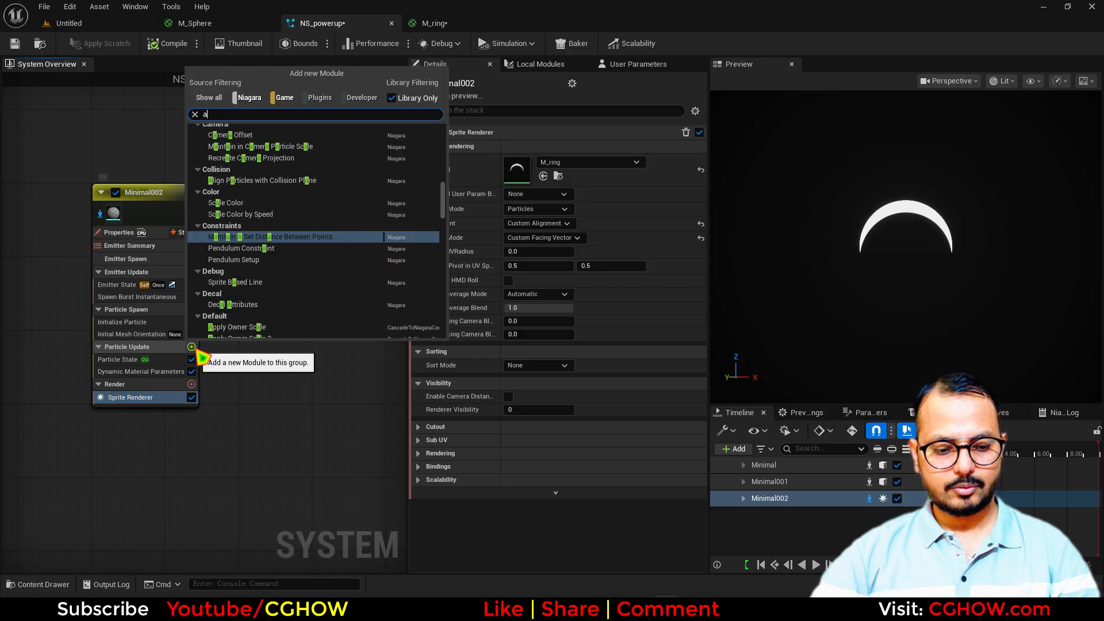
text(alig)
click(270, 165)
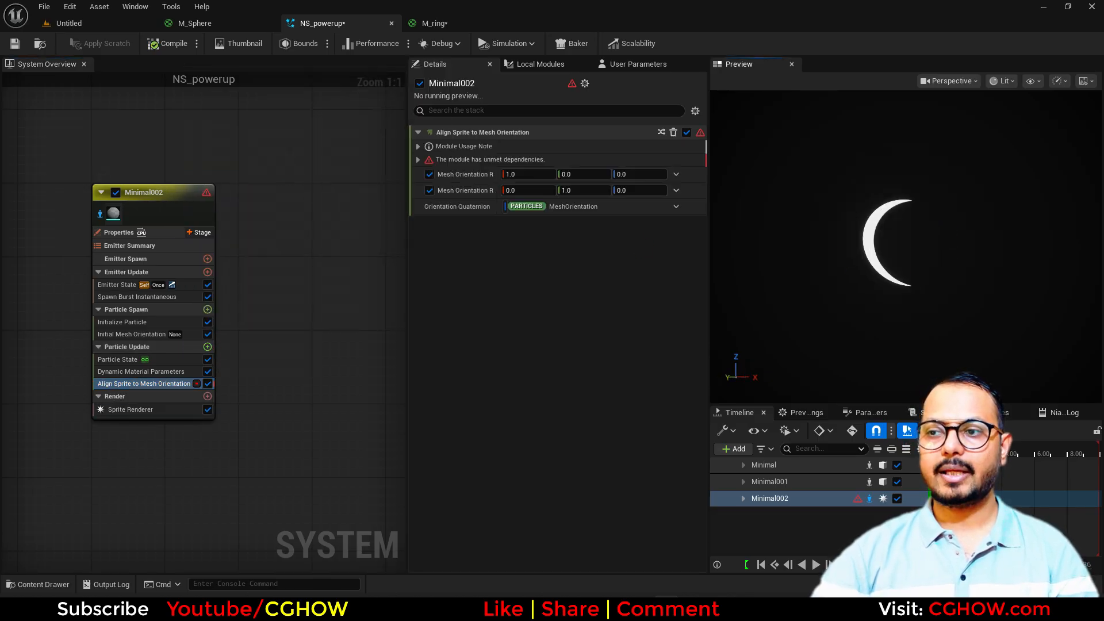
click(623, 174)
text(1)
key(Return)
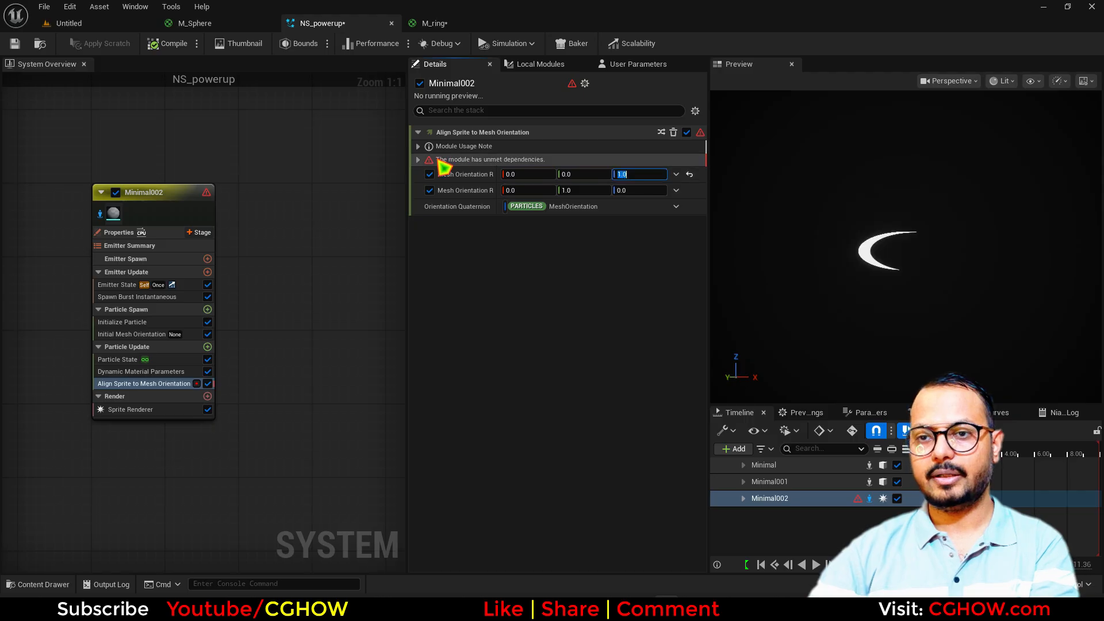
click(418, 160)
click(693, 205)
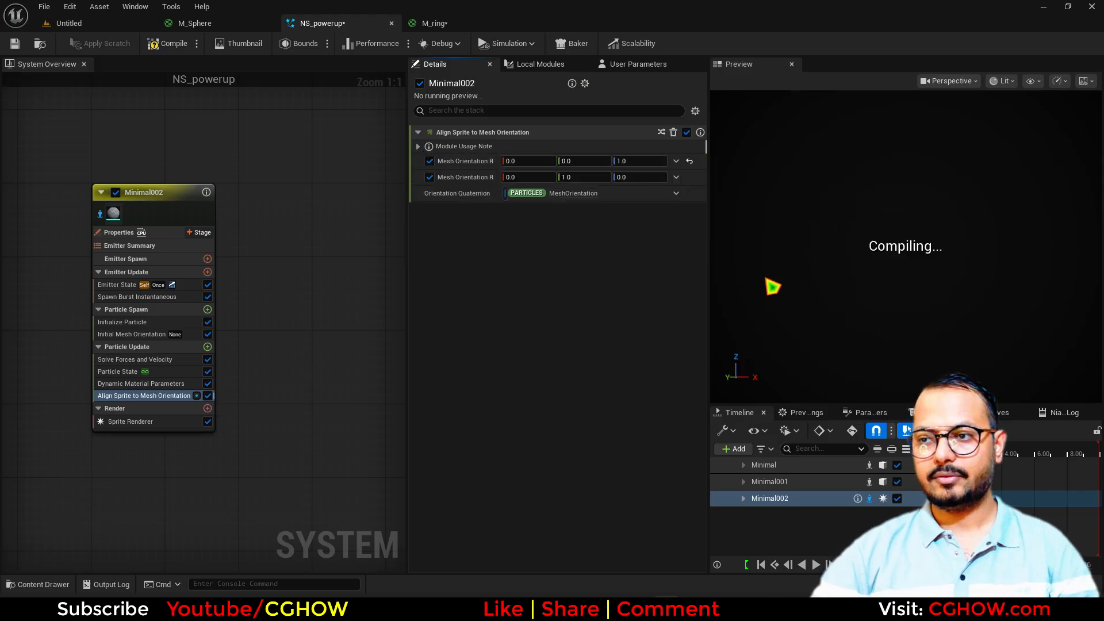
Give the crescent sprites a Uniform sprite size of about 234.4 in Initialize Particle
click(102, 214)
click(128, 324)
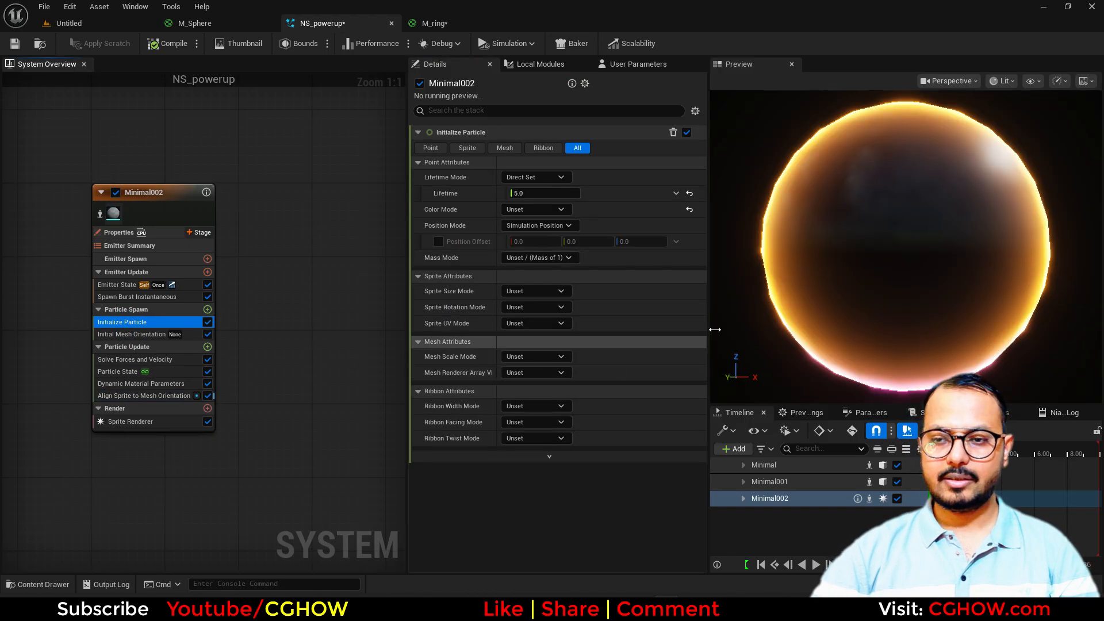
click(538, 307)
click(528, 318)
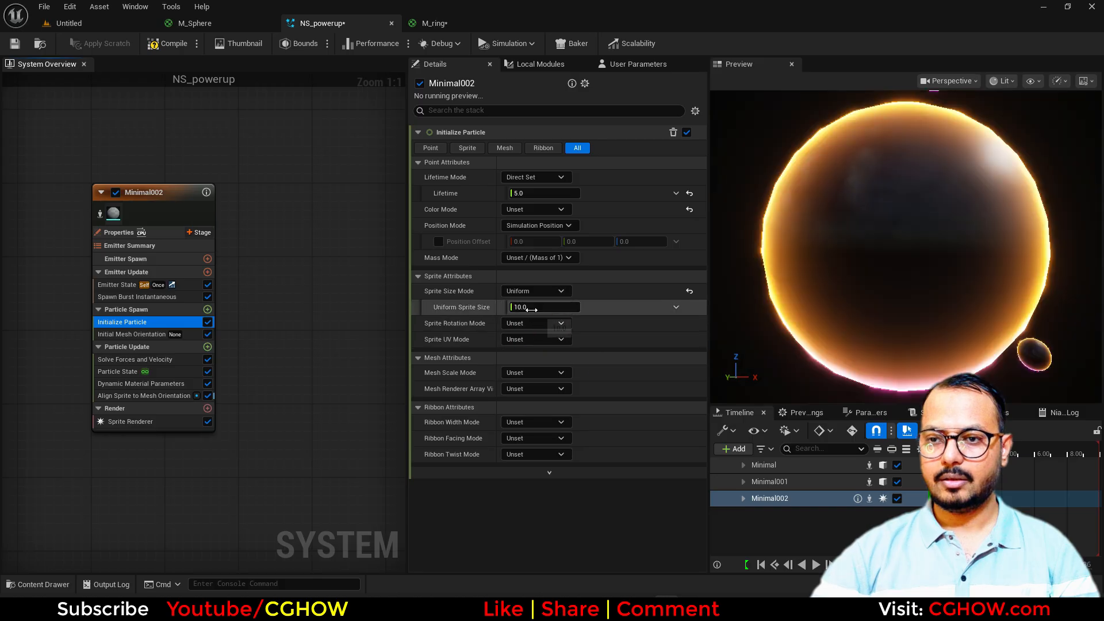
drag(529, 308, 722, 308)
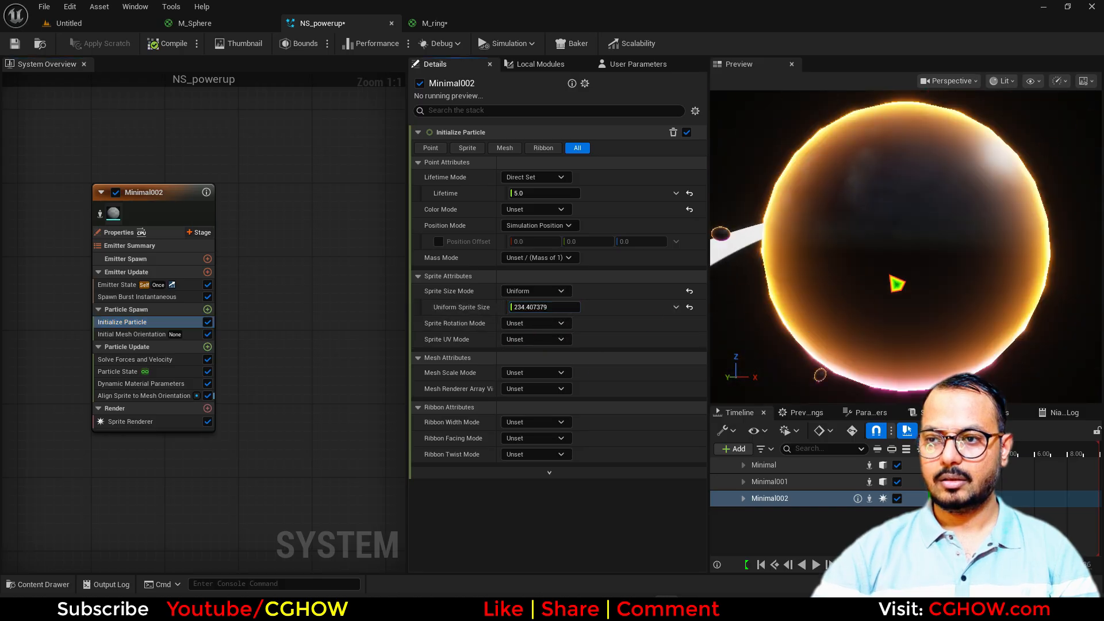
right_drag(893, 277, 839, 277)
drag(900, 282, 886, 322)
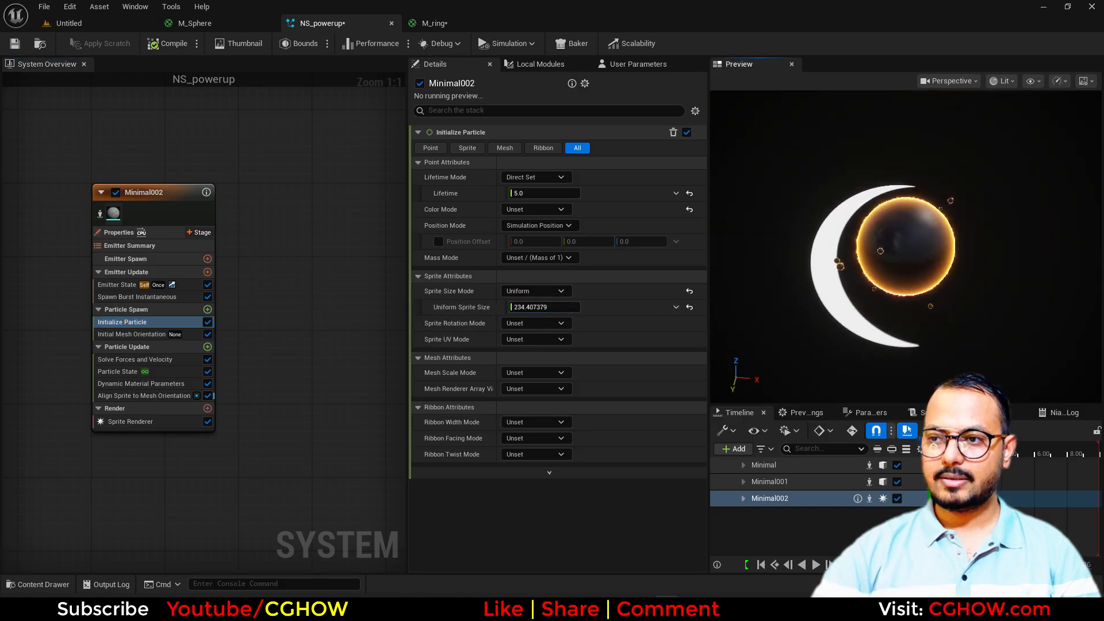
right_drag(886, 299, 908, 299)
Thin the crescent to offset 0.528 and density about 70.6, then turn to Initialize Particle's color mode
click(167, 396)
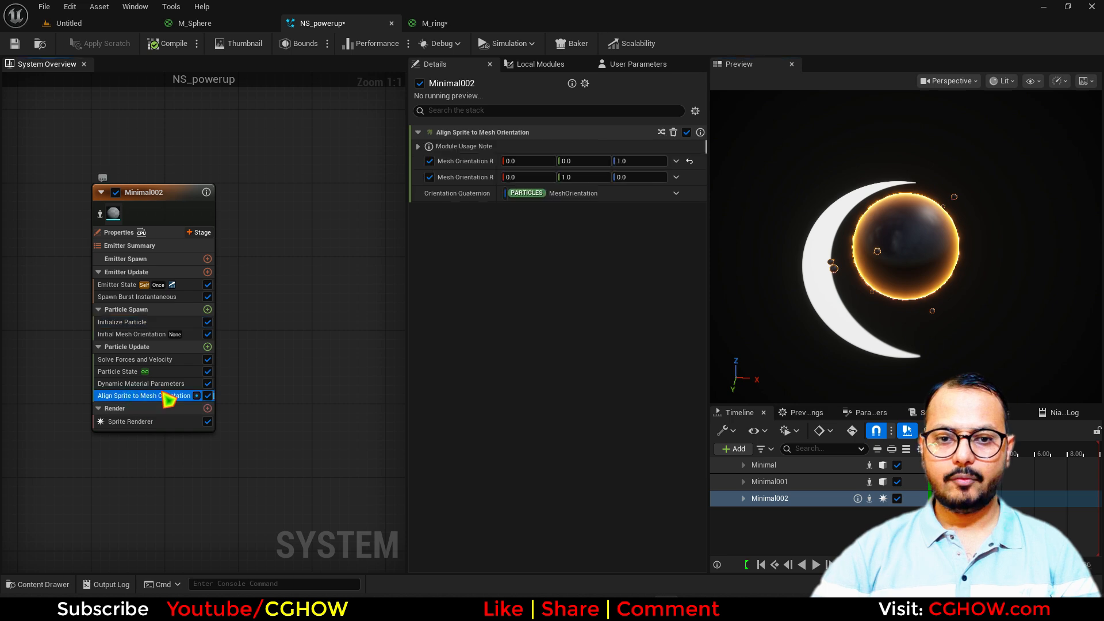
click(141, 384)
click(541, 195)
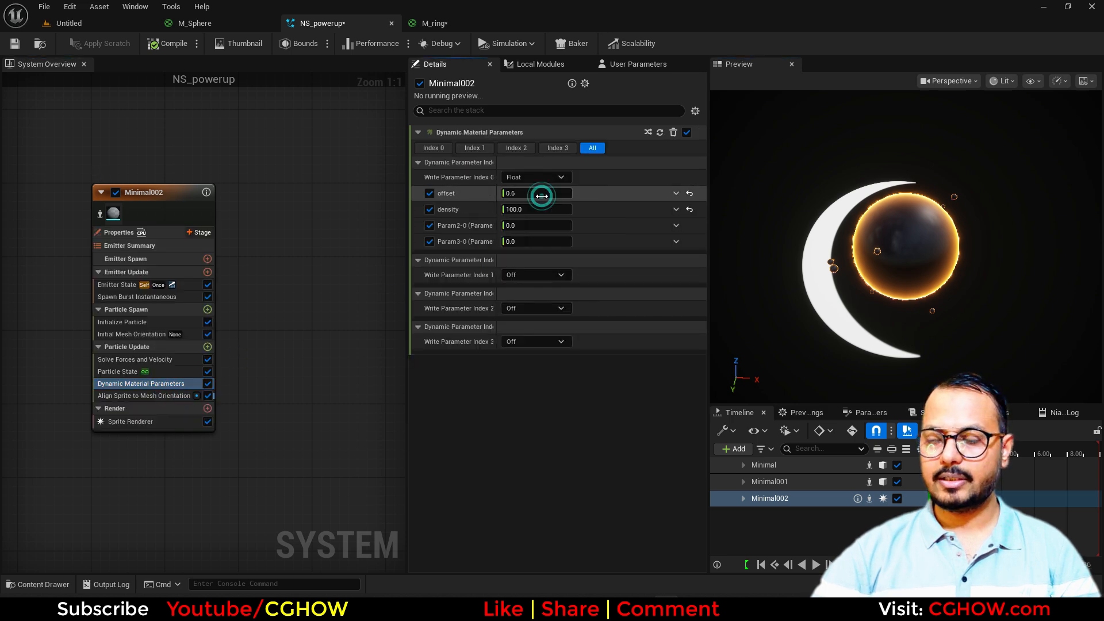
mouse_move(541, 196)
mouse_down()
mouse_move(518, 196)
mouse_move(530, 196)
mouse_move(517, 209)
mouse_move(535, 210)
mouse_up()
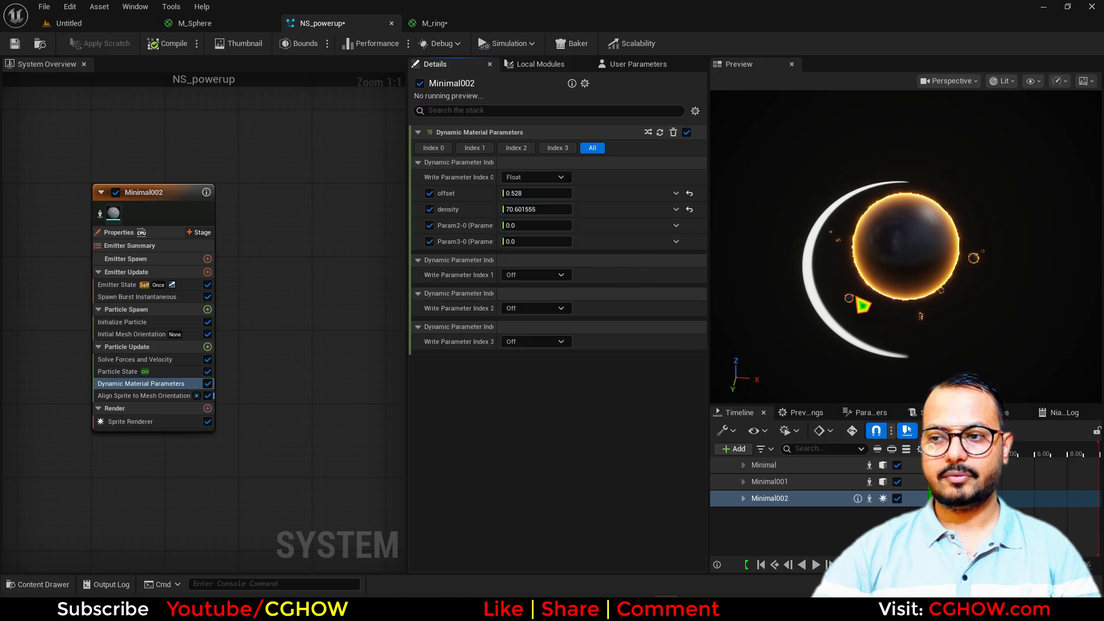
click(129, 322)
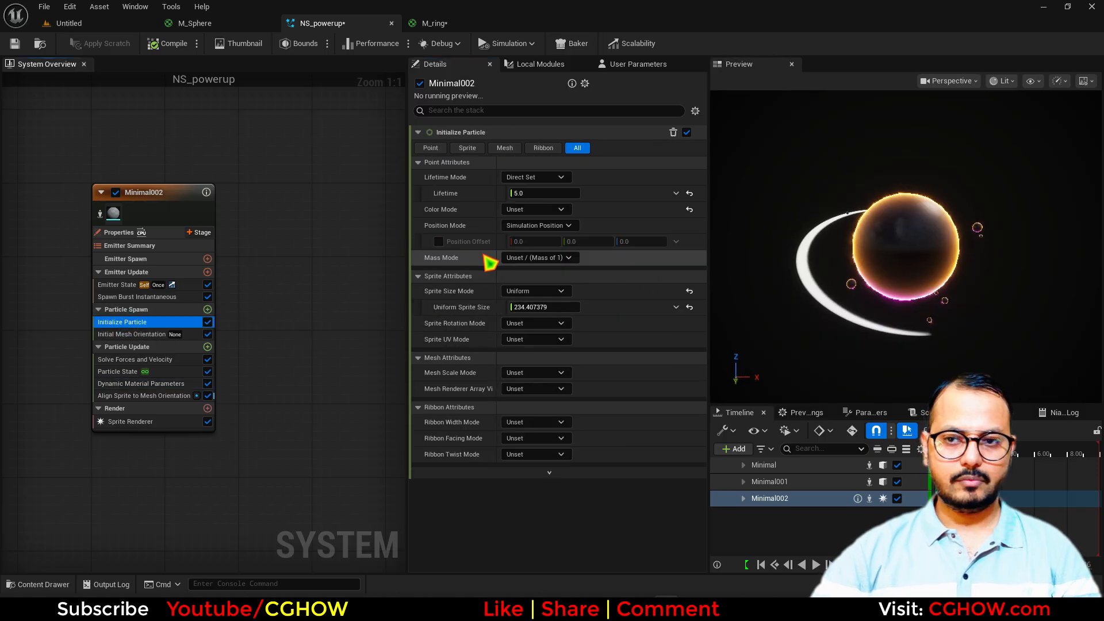
click(534, 210)
Set the Color Mode to Direct Set and make the particle colour orange
click(540, 240)
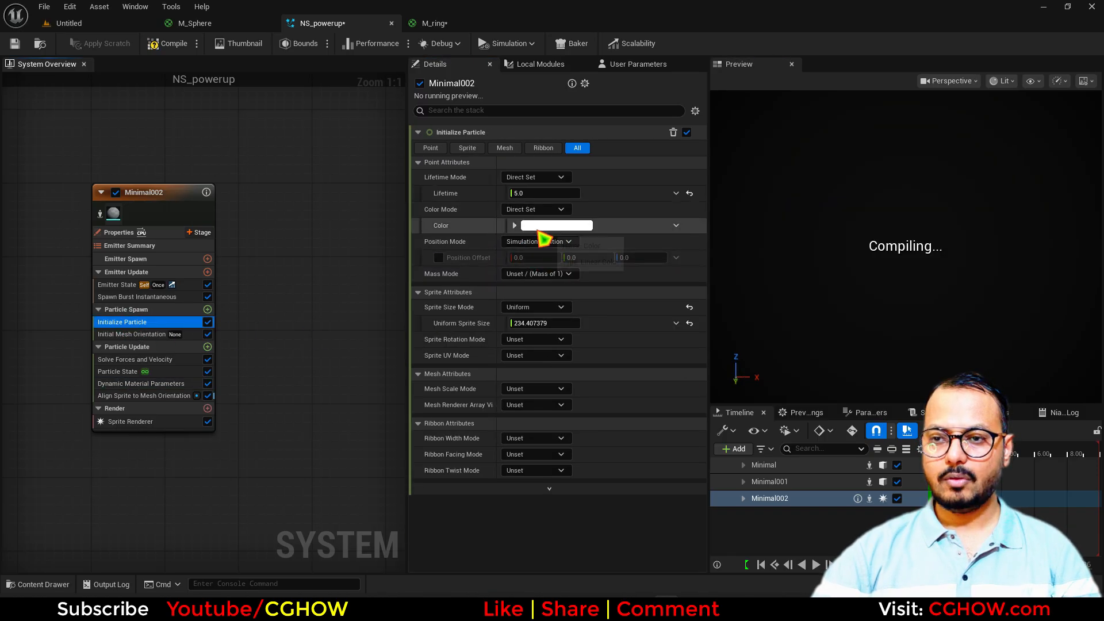
click(553, 225)
drag(645, 345, 660, 331)
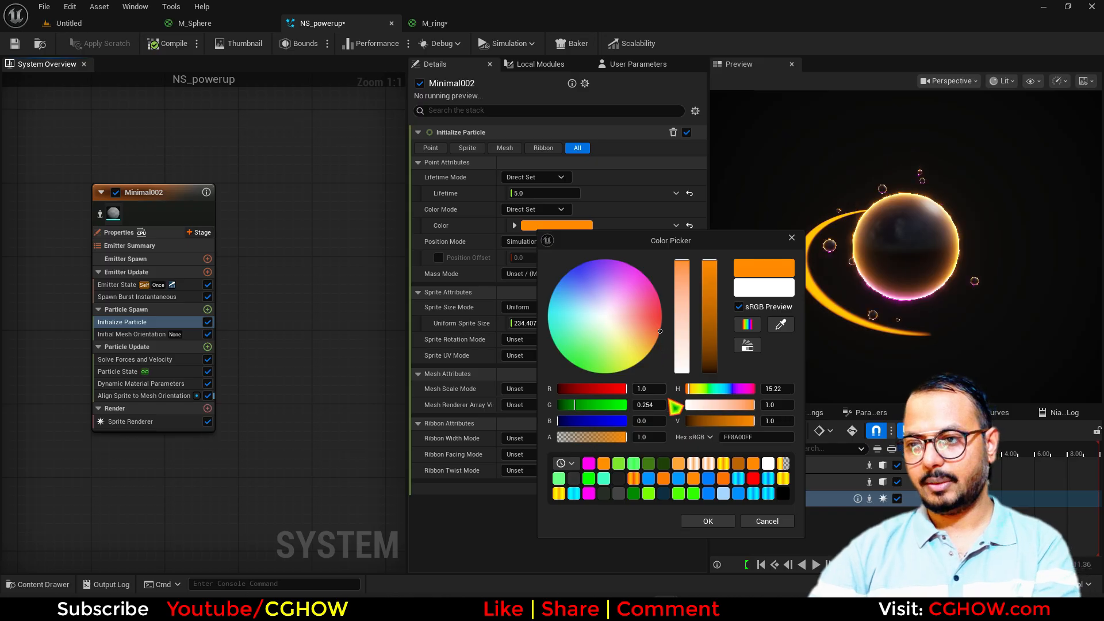
click(706, 521)
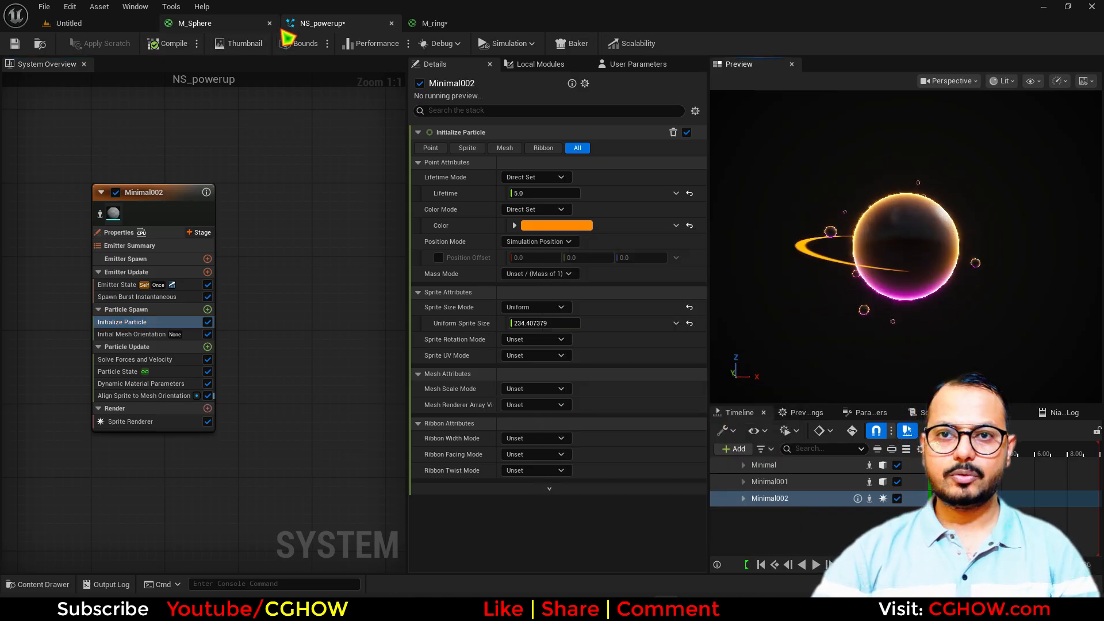
Make the M_ring material Two Sided and save it, then return to NS_powerup
drag(434, 10, 435, 12)
click(768, 9)
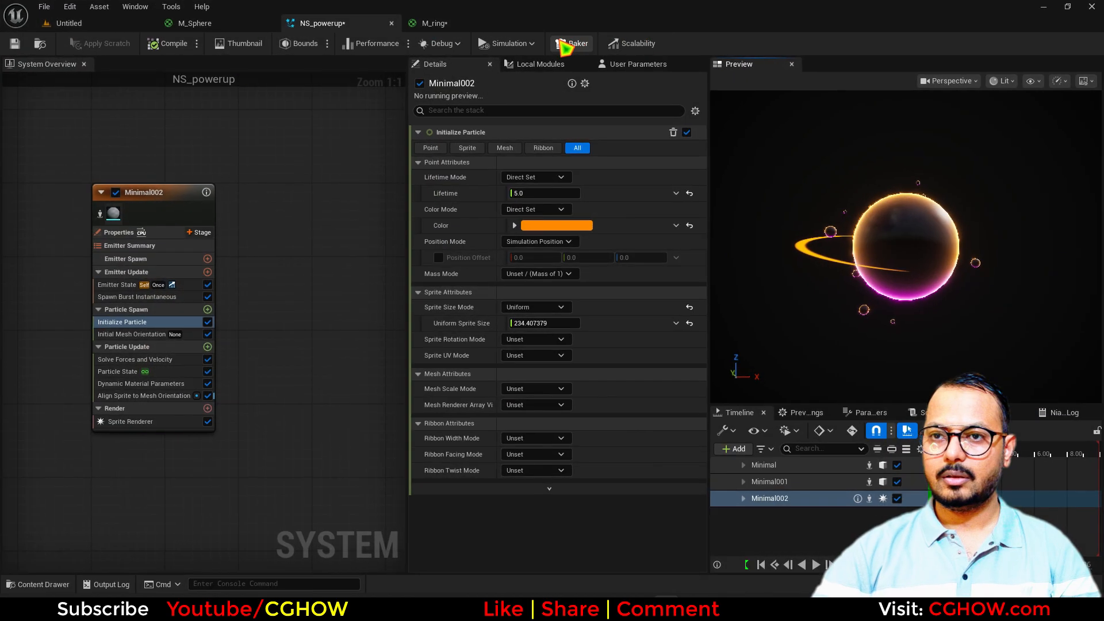
click(469, 25)
click(803, 171)
click(190, 484)
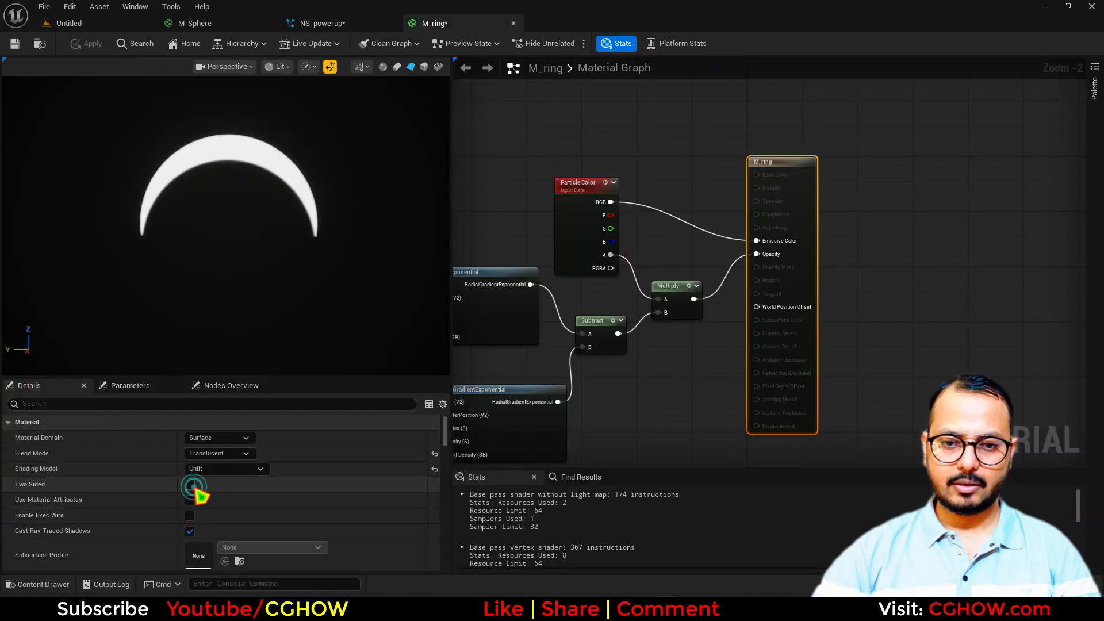
click(20, 51)
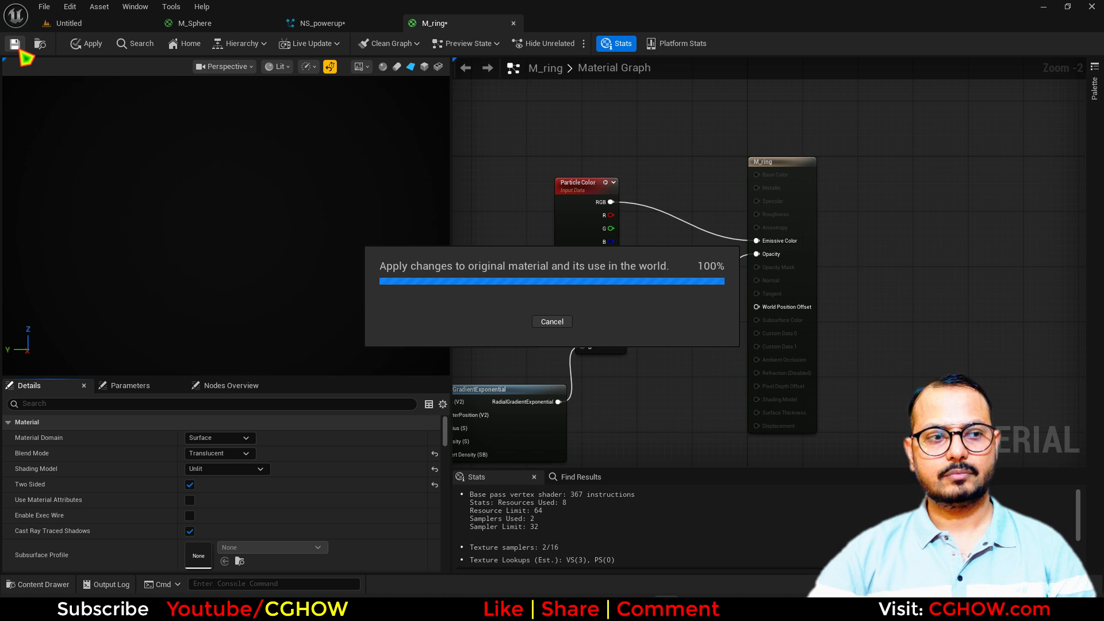
click(332, 23)
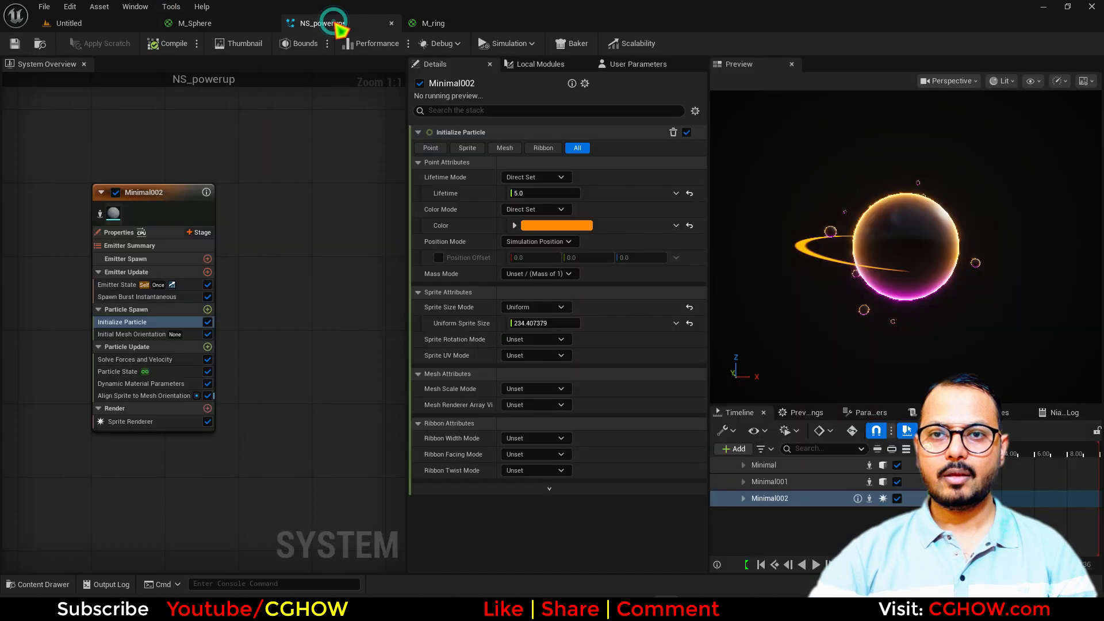
drag(878, 308, 883, 367)
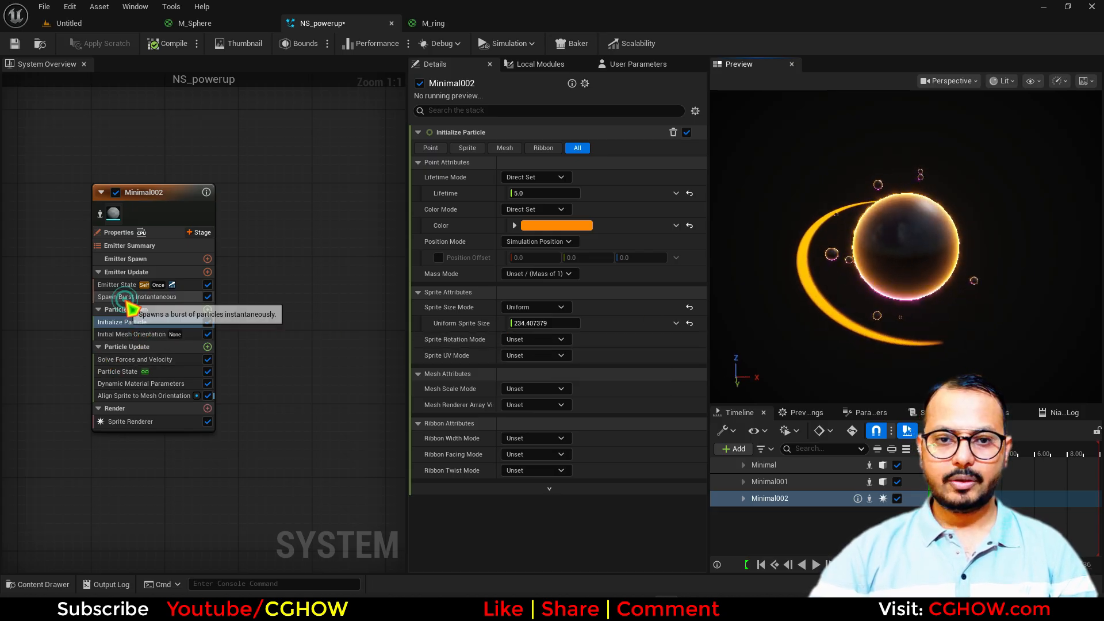
Burst 3 ring sprites and give each a random sprite rotation
click(133, 296)
click(525, 148)
text(3)
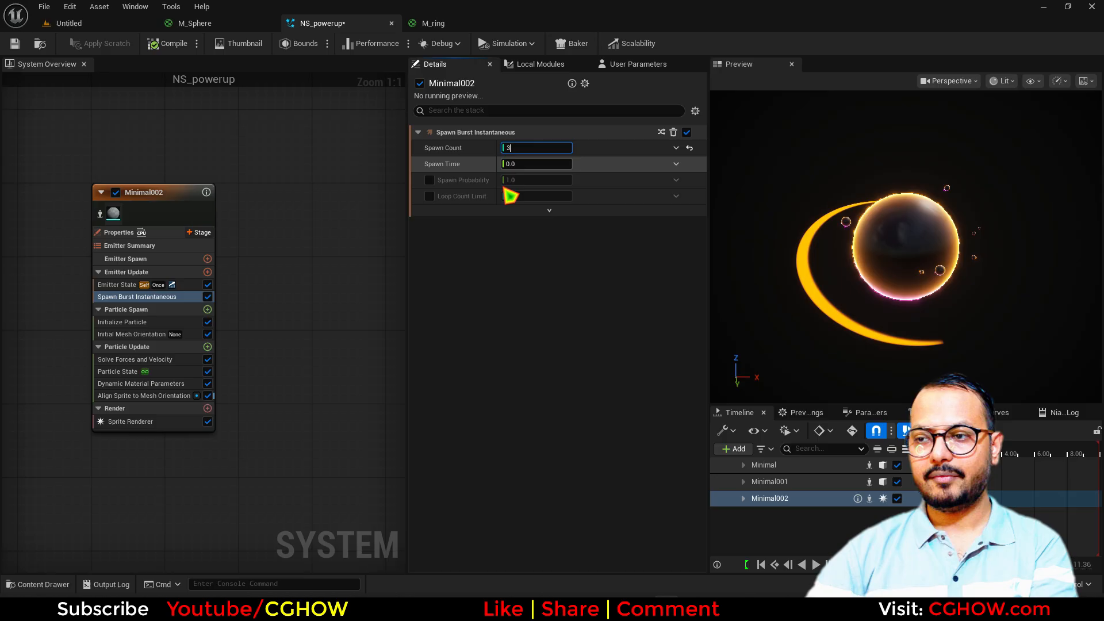
click(189, 322)
click(541, 339)
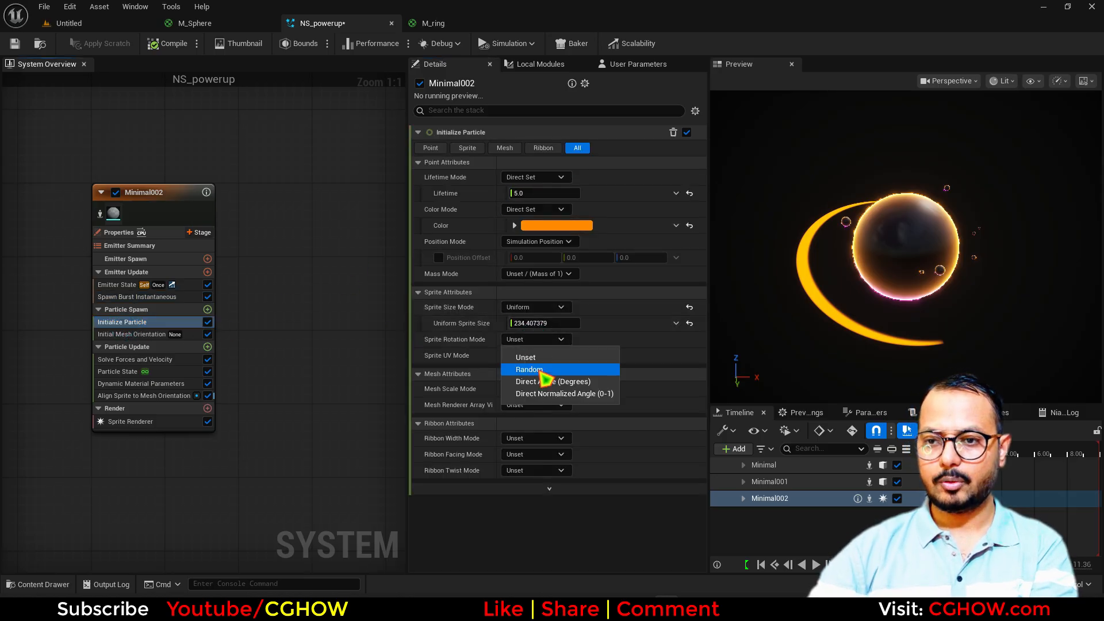
click(532, 366)
mouse_move(879, 334)
mouse_down()
mouse_move(882, 305)
mouse_move(880, 334)
mouse_up()
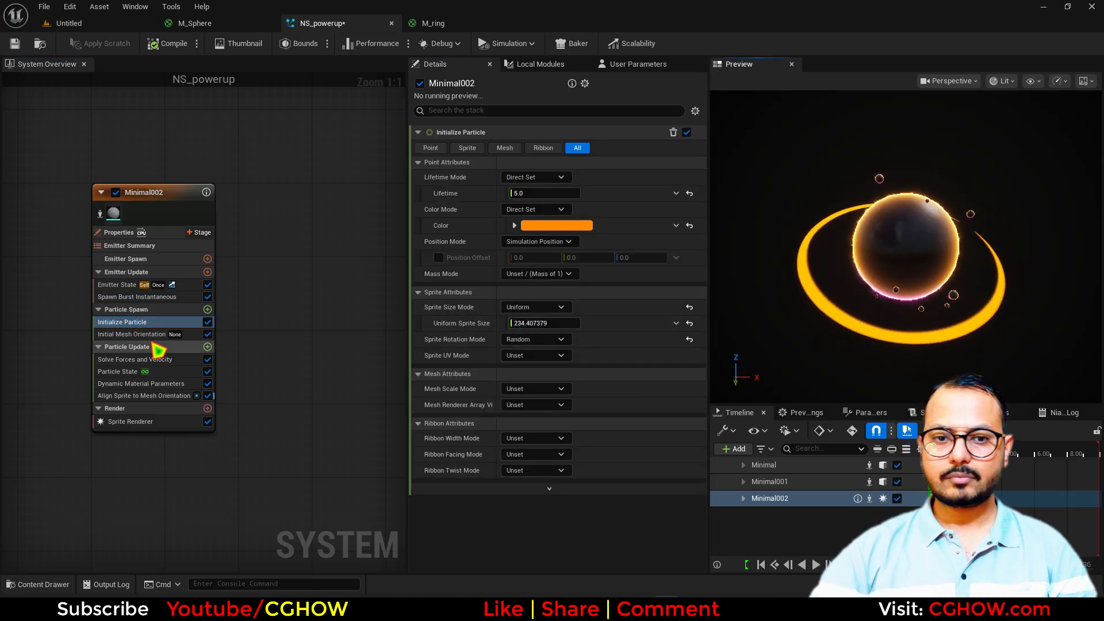
Randomize ring sprite size uniformly between 100 and 230
click(561, 307)
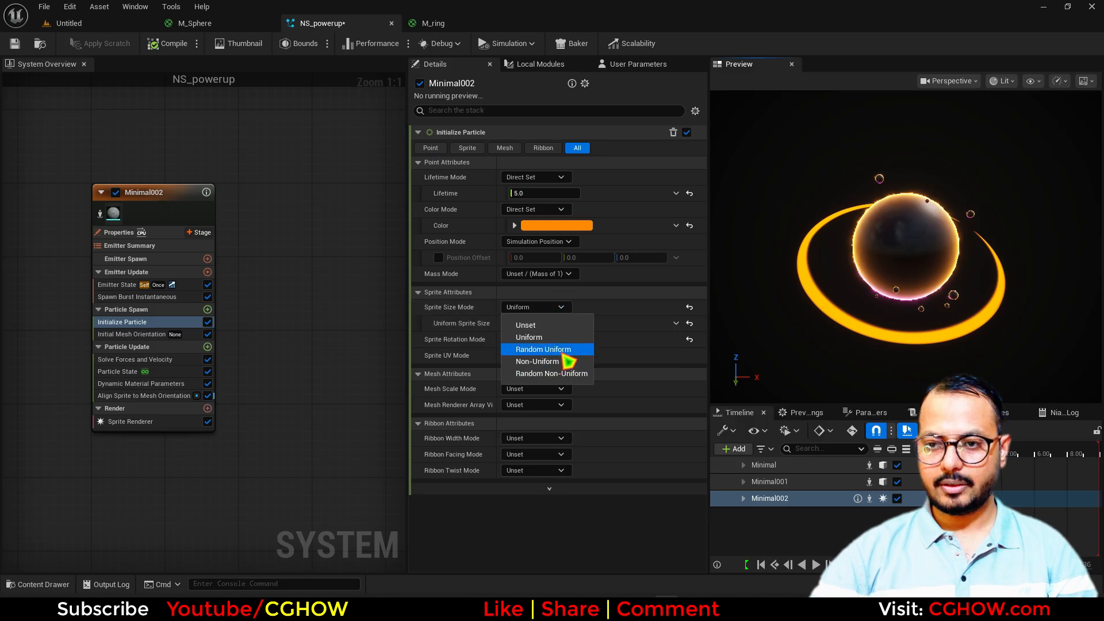
click(546, 349)
click(537, 339)
text(23)
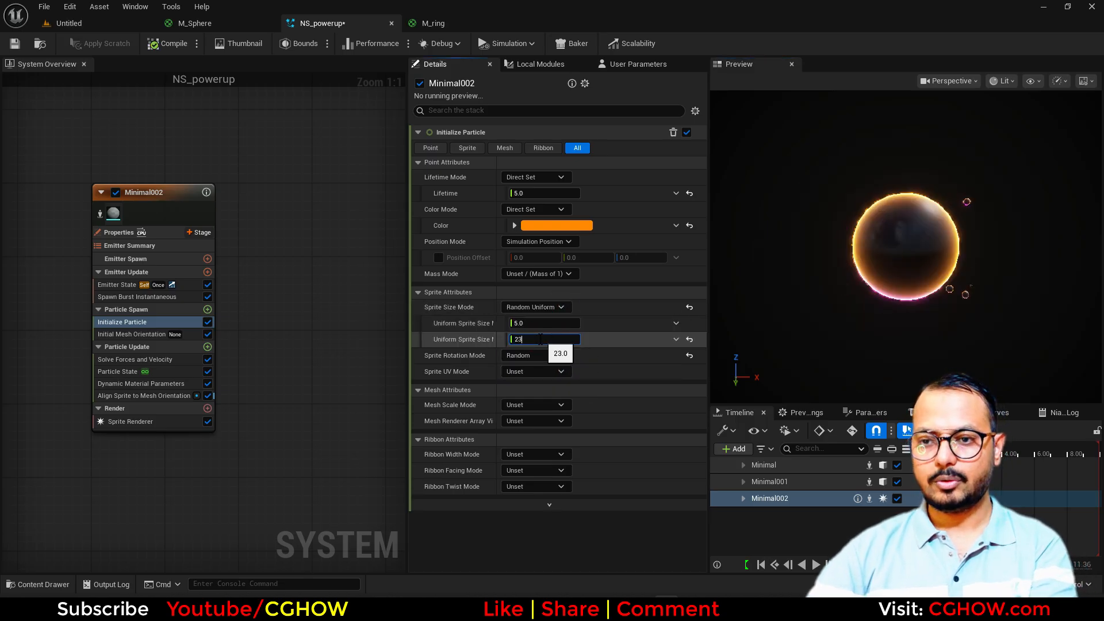
text(0)
key(Return)
click(527, 326)
text(100)
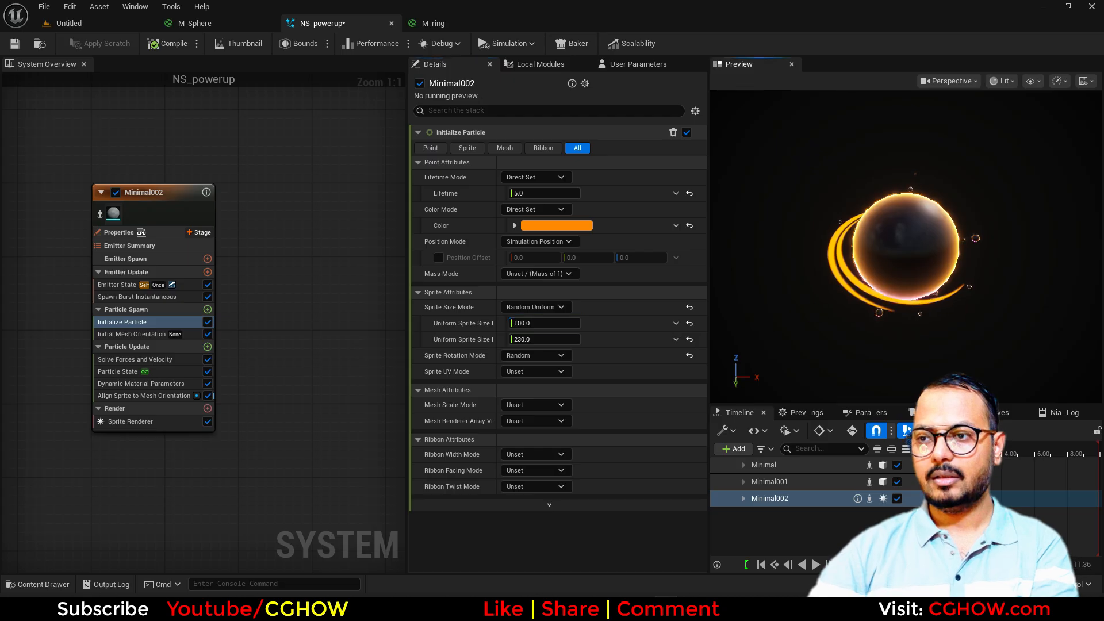
drag(906, 253, 885, 270)
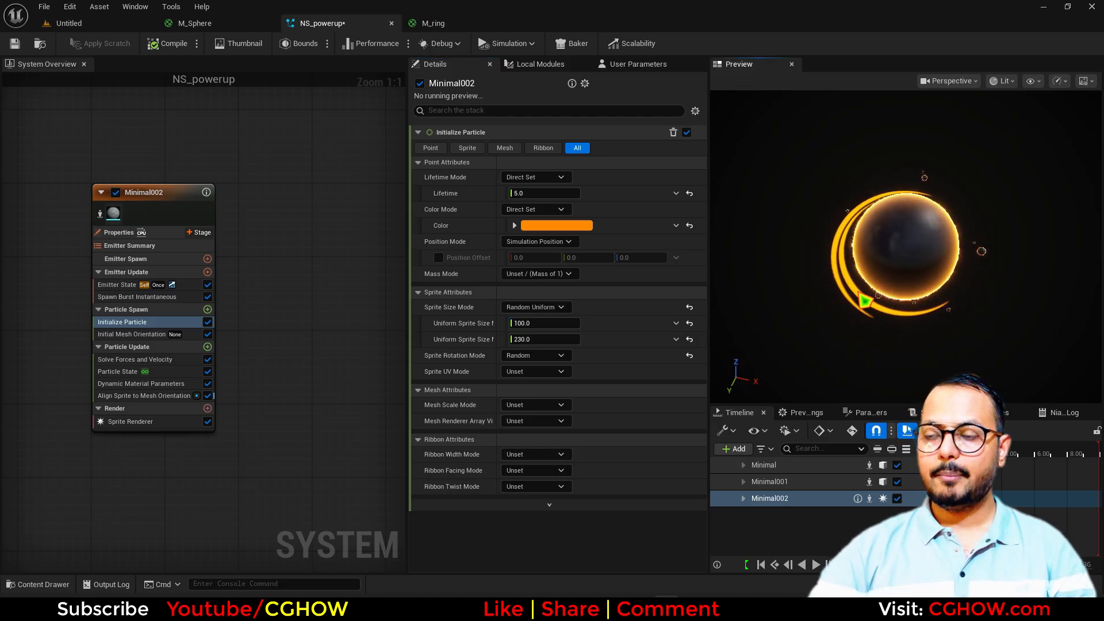
scroll(841, 305, up, 5)
mouse_move(842, 305)
mouse_down()
mouse_move(862, 284)
mouse_move(868, 310)
mouse_move(840, 309)
mouse_up()
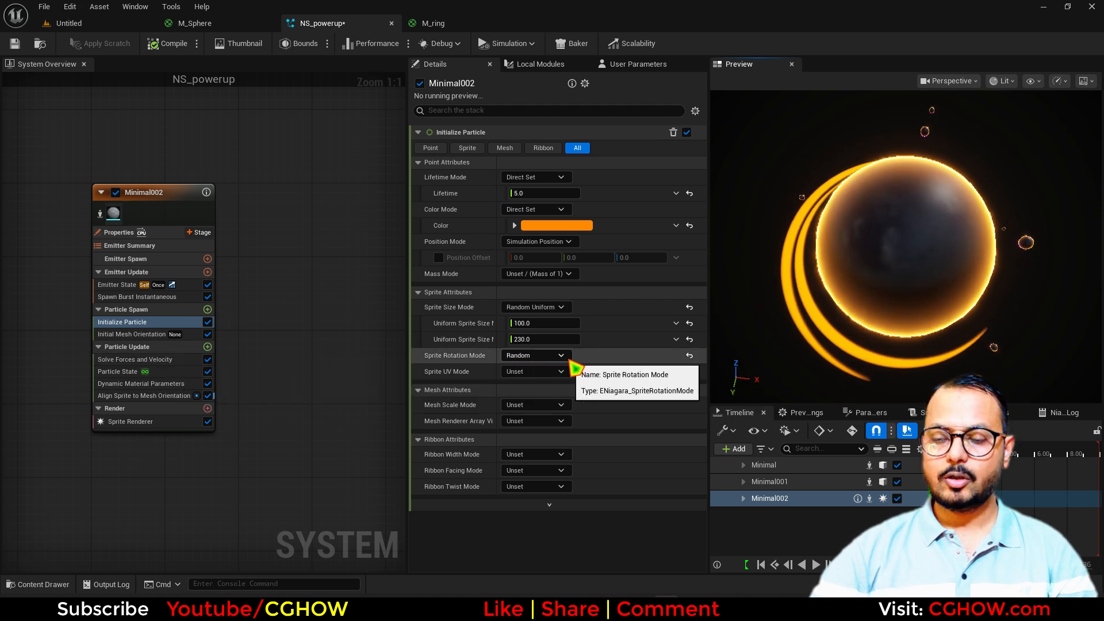
Set sprite rotation to Direct Normalized Angle driven by Return Normalized Exec Index
click(545, 357)
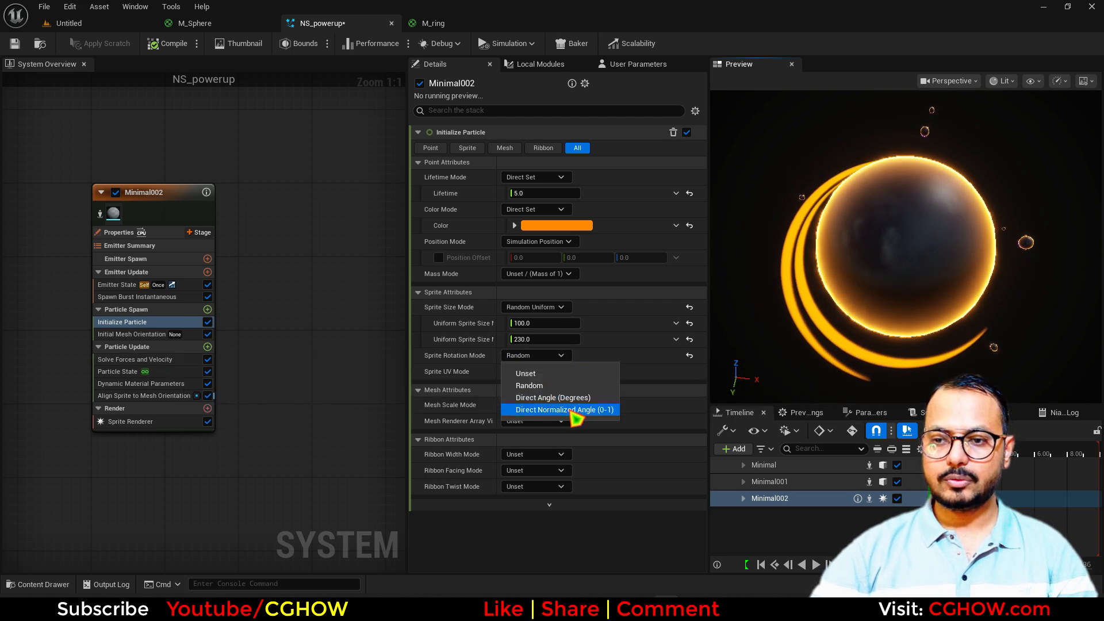
click(567, 409)
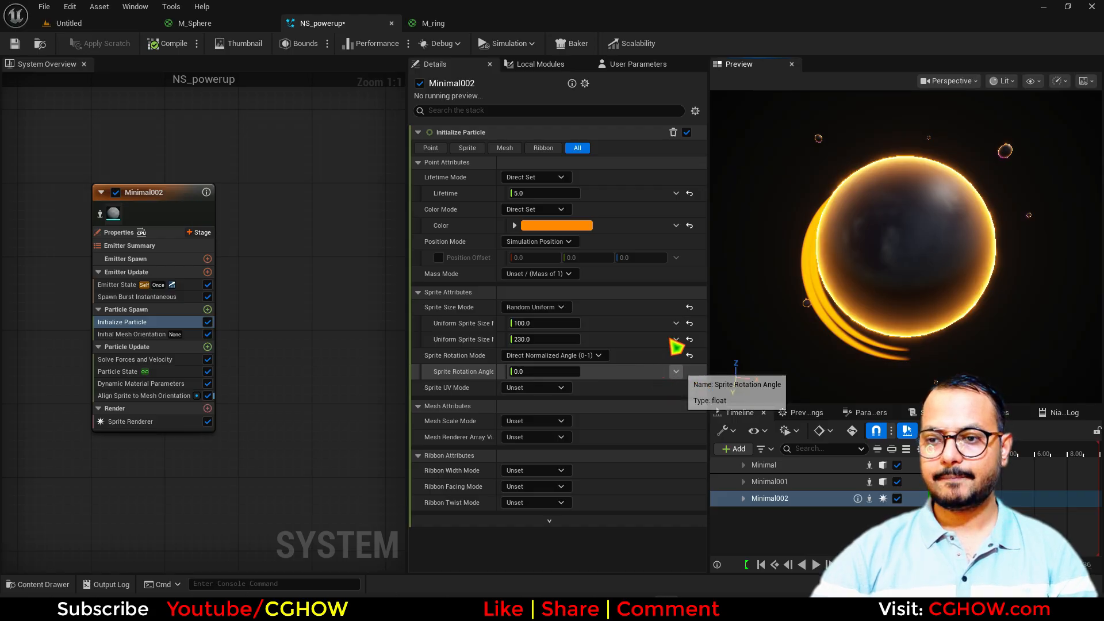
click(676, 370)
click(739, 178)
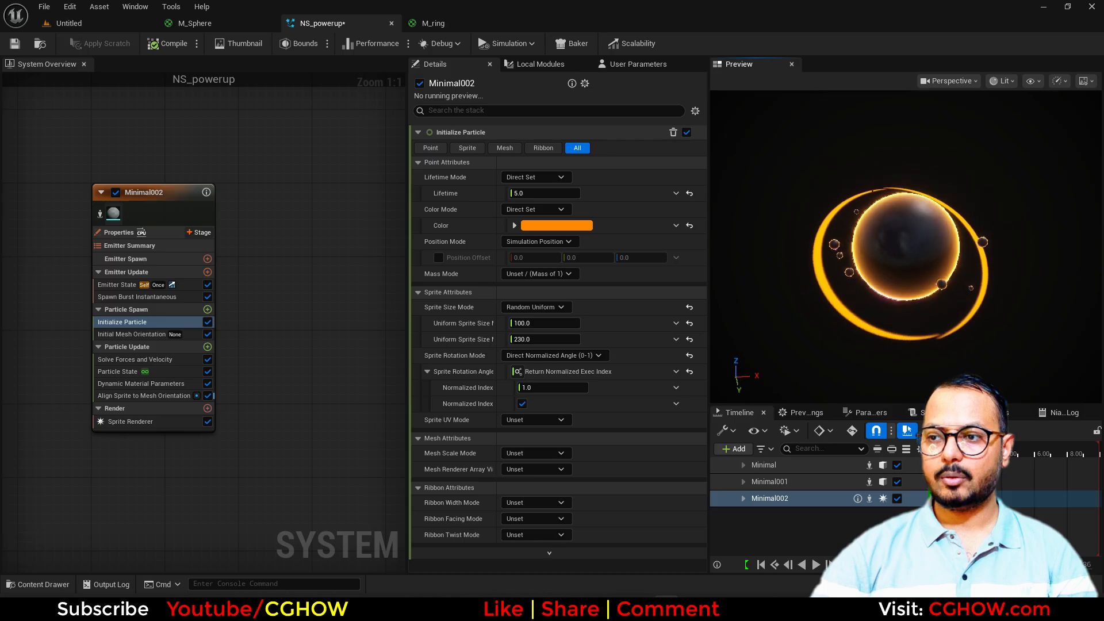
scroll(903, 329, up, 2)
drag(900, 332, 895, 332)
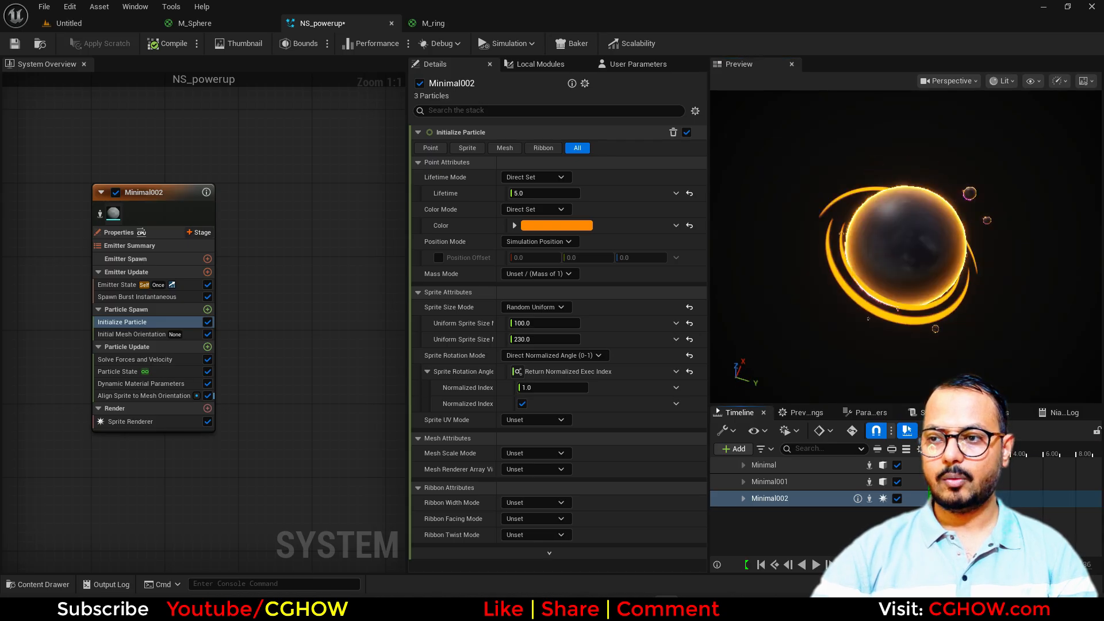
drag(900, 330, 827, 294)
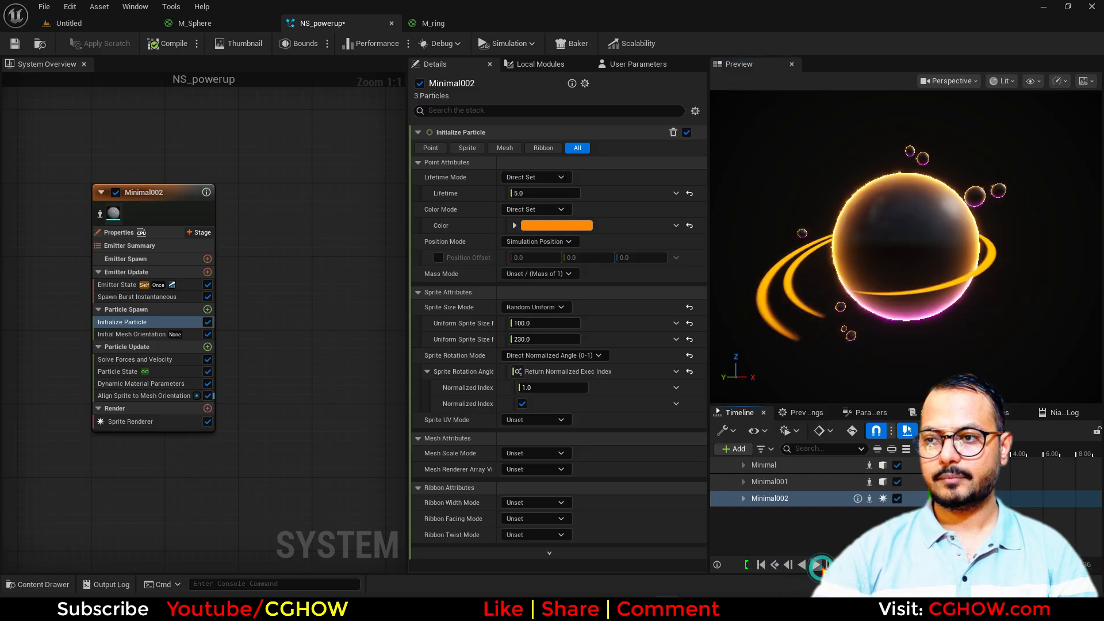
Add a Sprite Rotation Rate module to Particle Update with rate 100
click(208, 346)
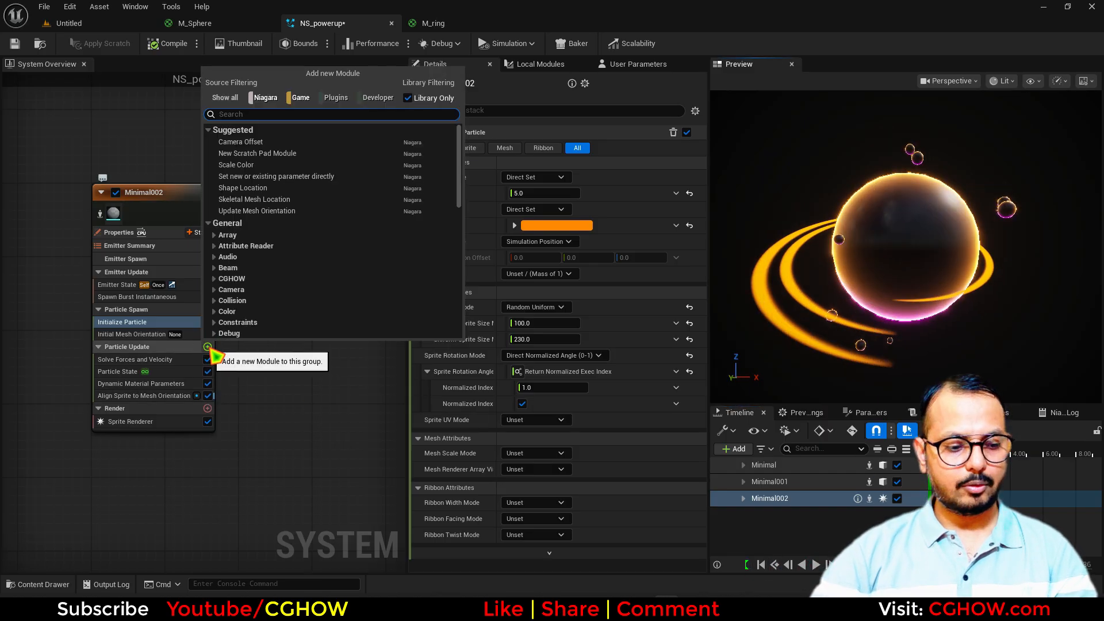
text(rate)
click(250, 206)
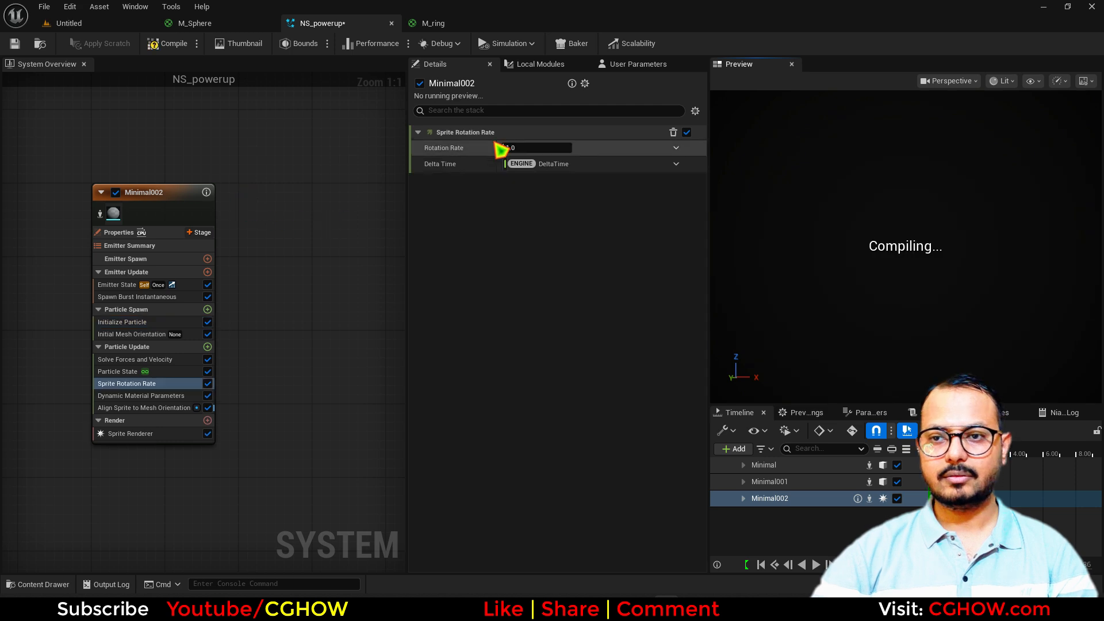
click(538, 145)
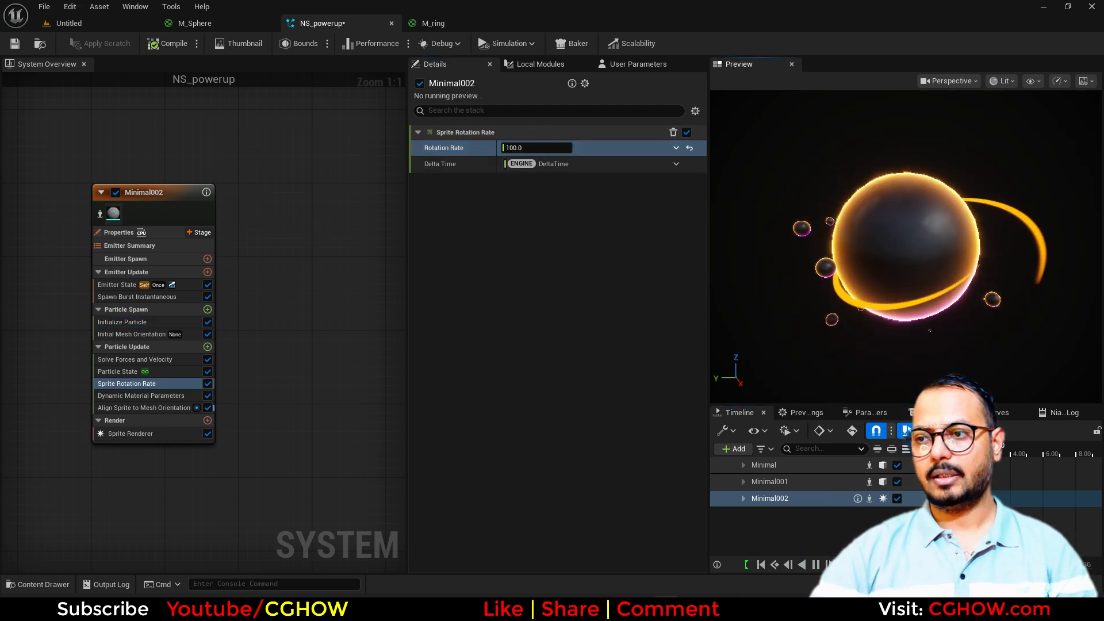
Raise the Spawn Burst Instantaneous count to 10 rings
click(137, 297)
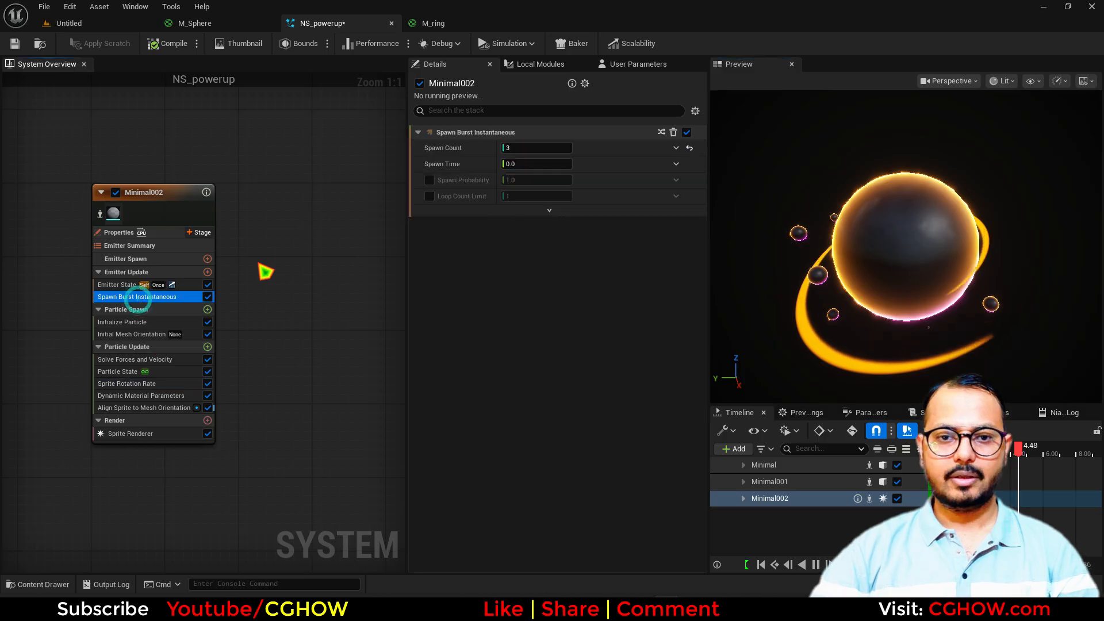
drag(514, 150, 517, 151)
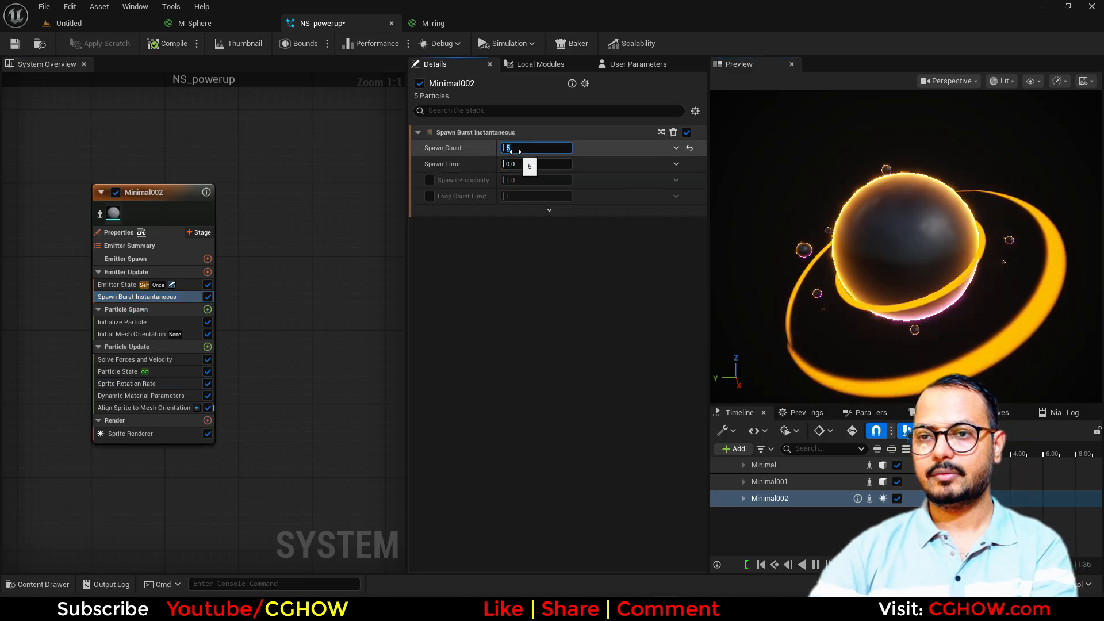
text(10)
key(Return)
mouse_move(907, 315)
mouse_down()
mouse_move(943, 268)
mouse_move(913, 295)
mouse_up()
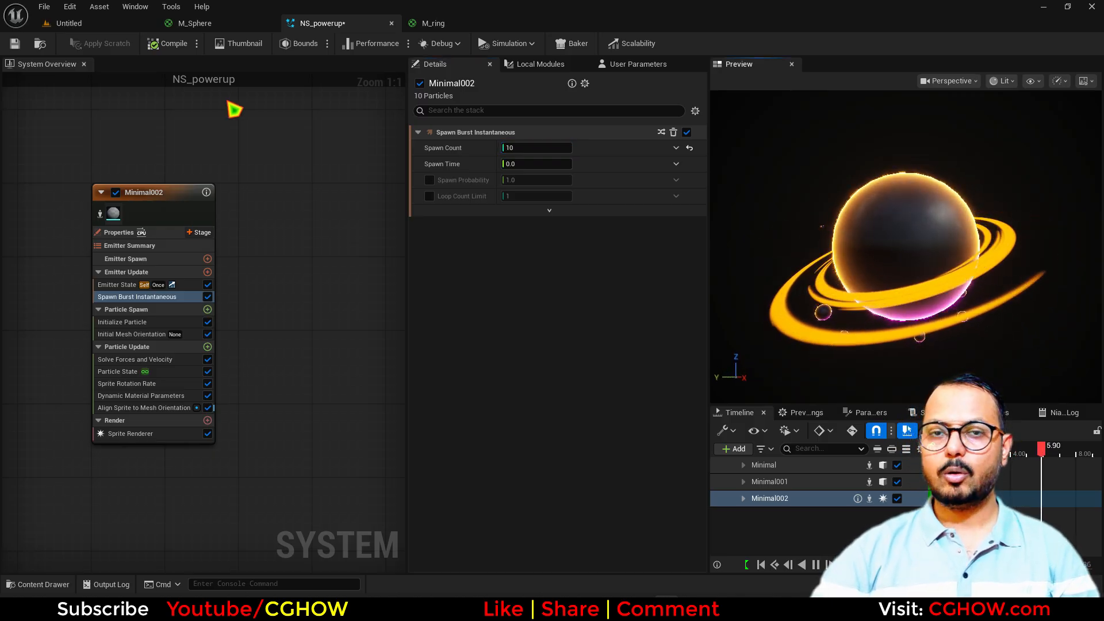
Create a new material named m_color with an Unlit shading model
click(101, 23)
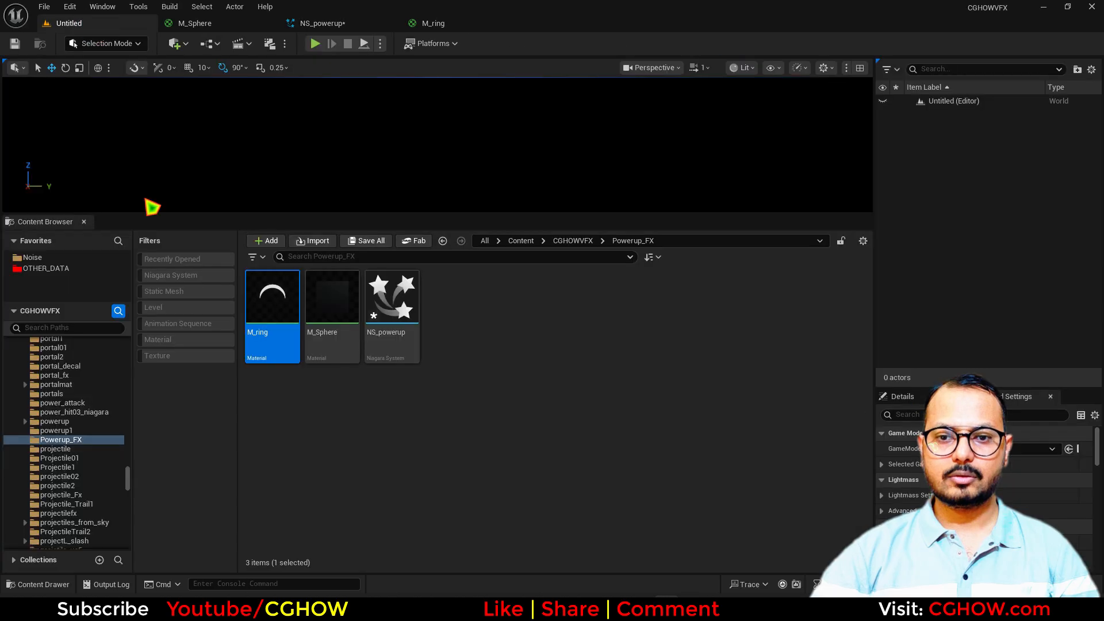
right_click(500, 381)
click(537, 306)
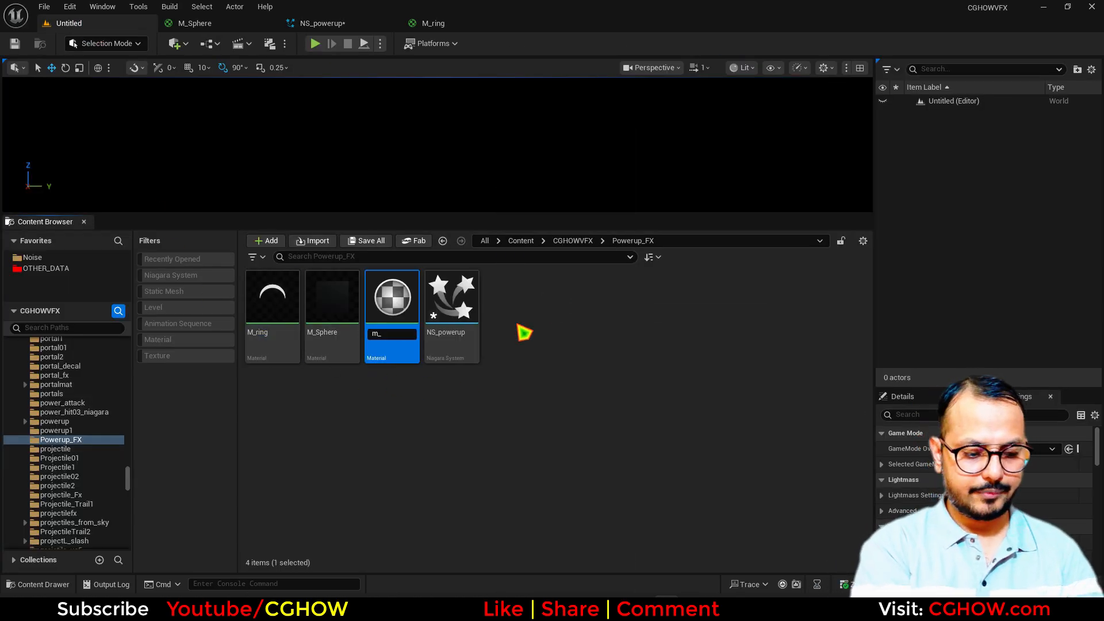
key(Return)
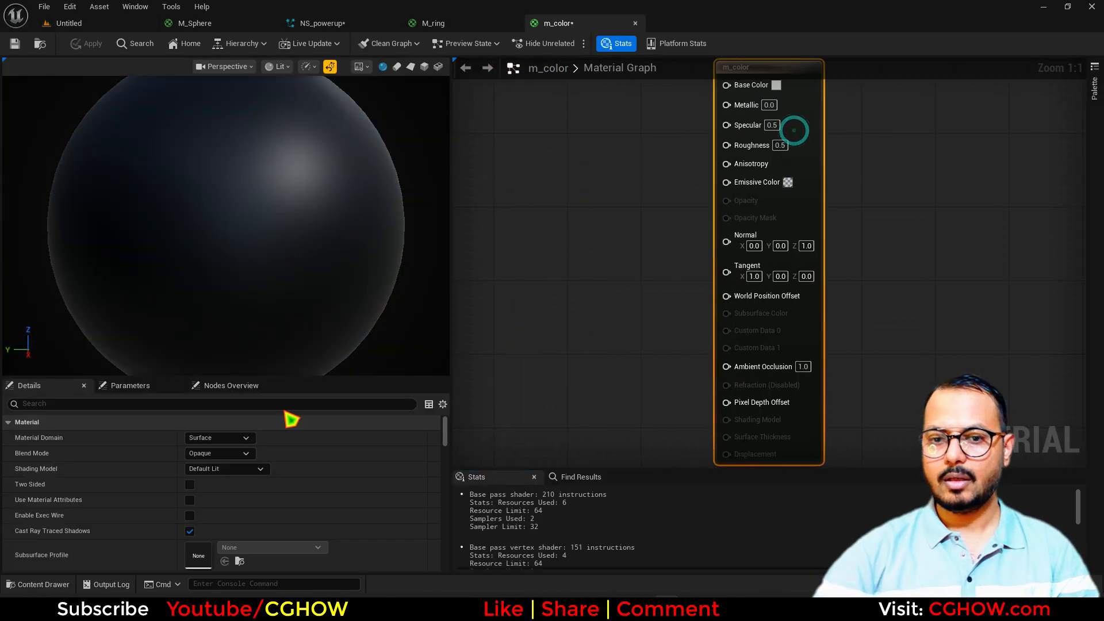
click(230, 469)
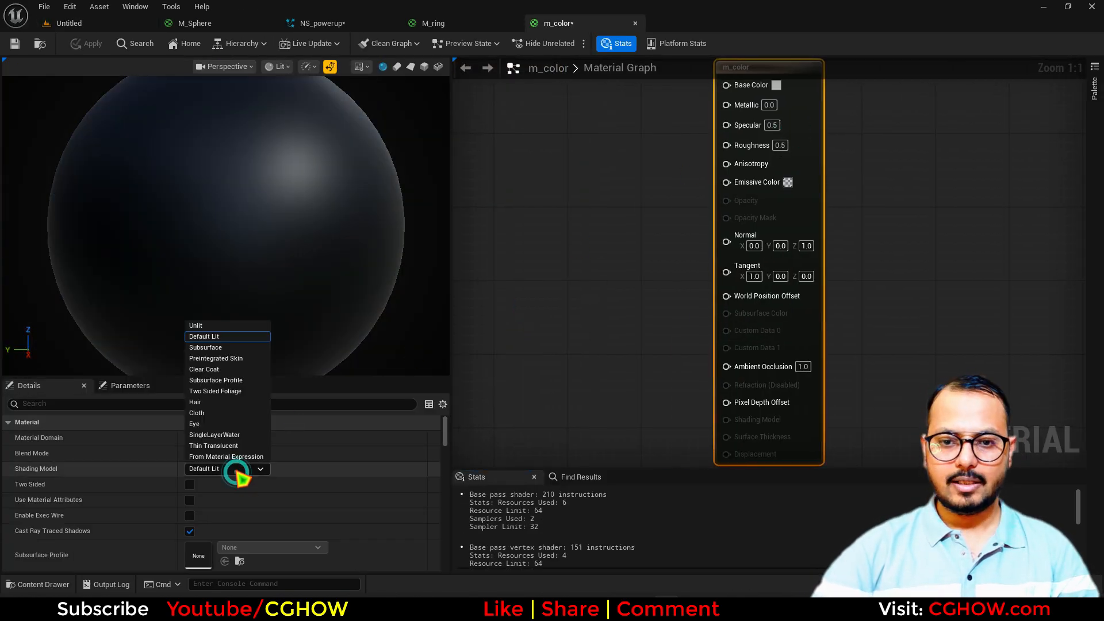
click(204, 324)
Wire Particle Color RGB into m_color's Emissive Color and save it
right_click(539, 174)
text(par)
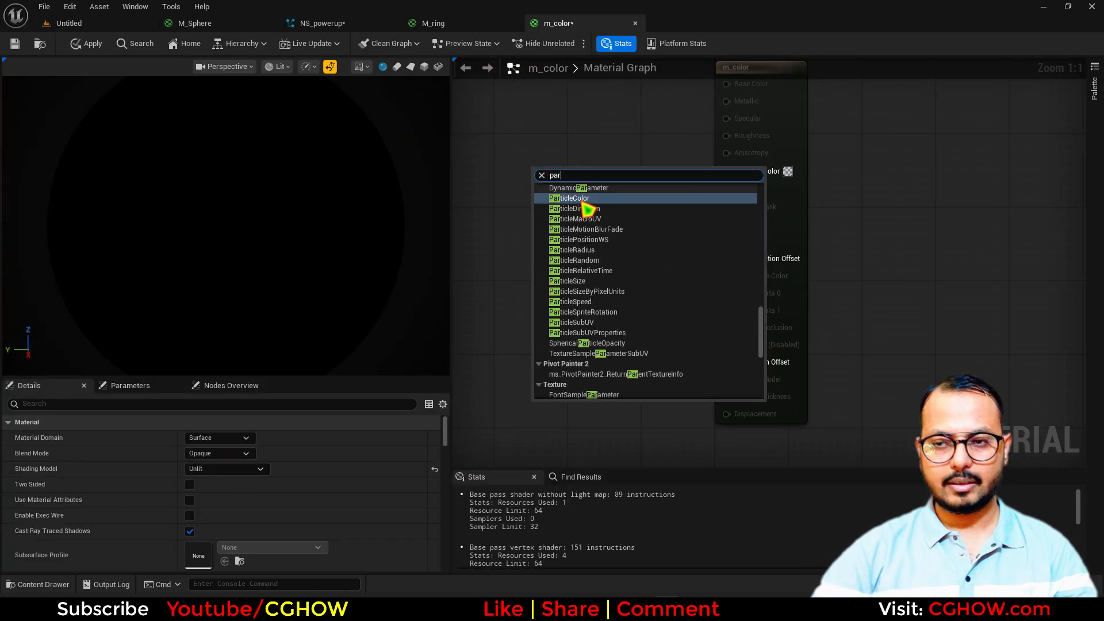
click(588, 198)
drag(606, 194, 753, 173)
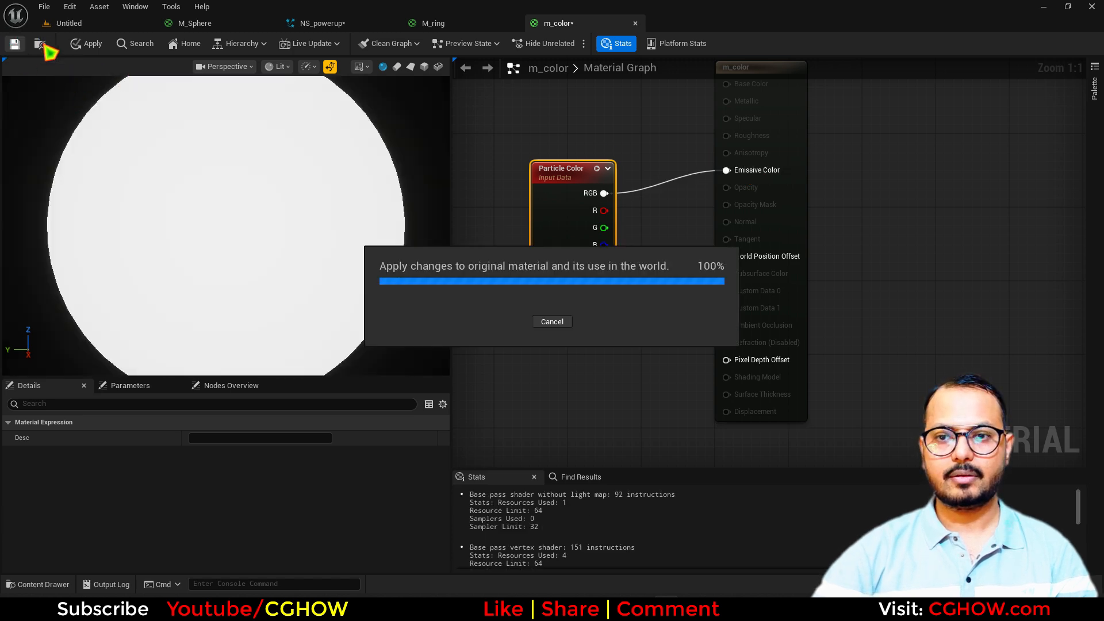
click(43, 44)
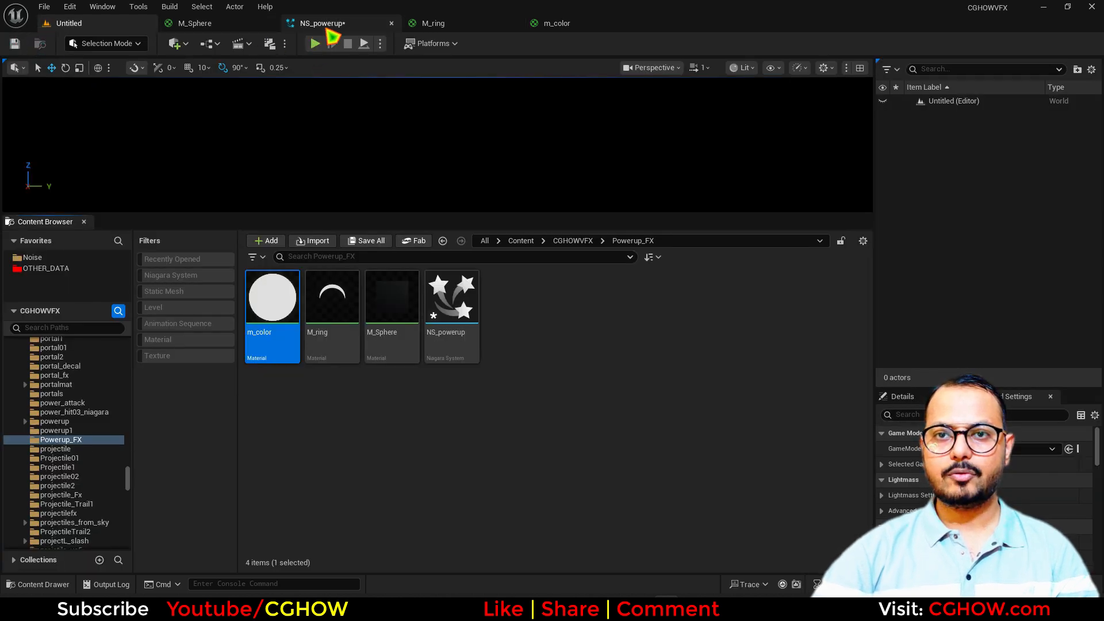
Duplicate the Minimal001 emitter in NS_powerup to create Minimal003
click(327, 24)
scroll(261, 246, down, 3)
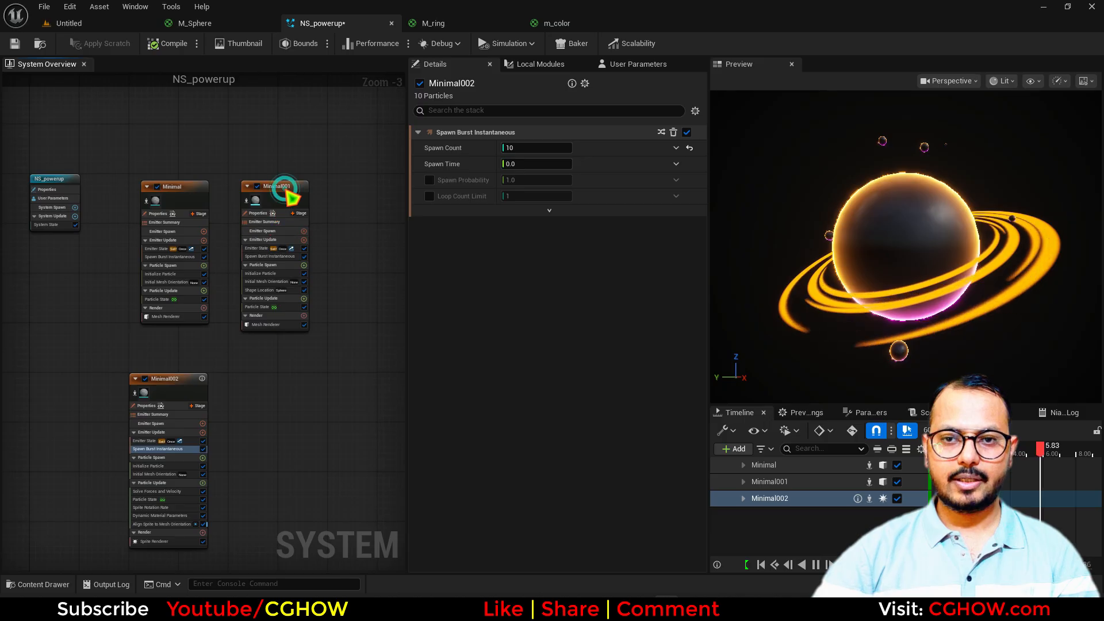
click(287, 195)
key(ctrl+d)
scroll(253, 381, up, 4)
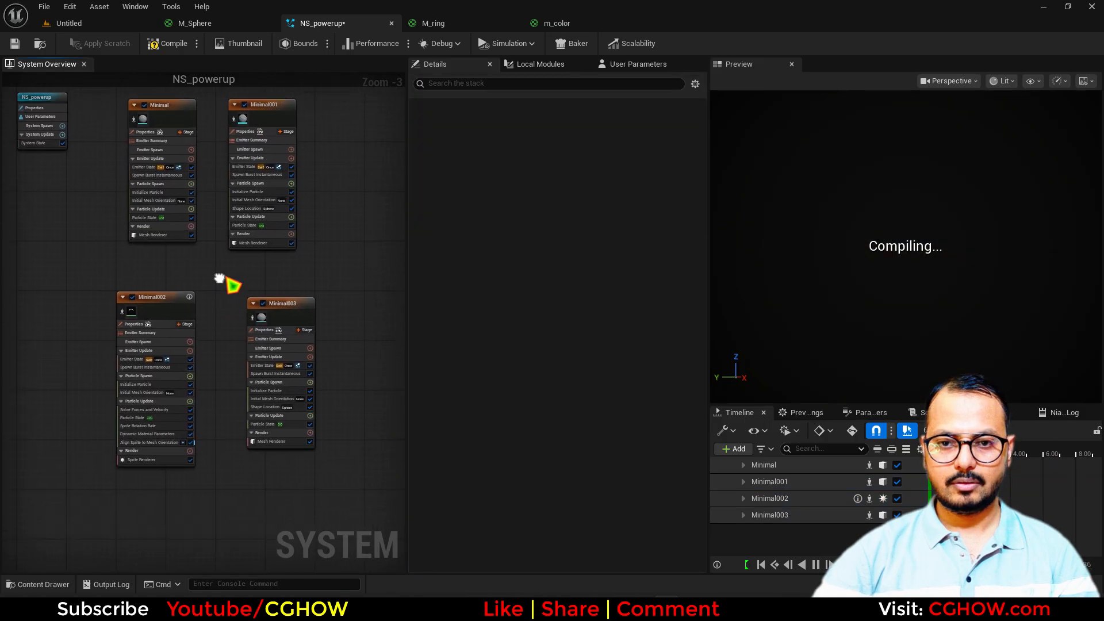
click(287, 499)
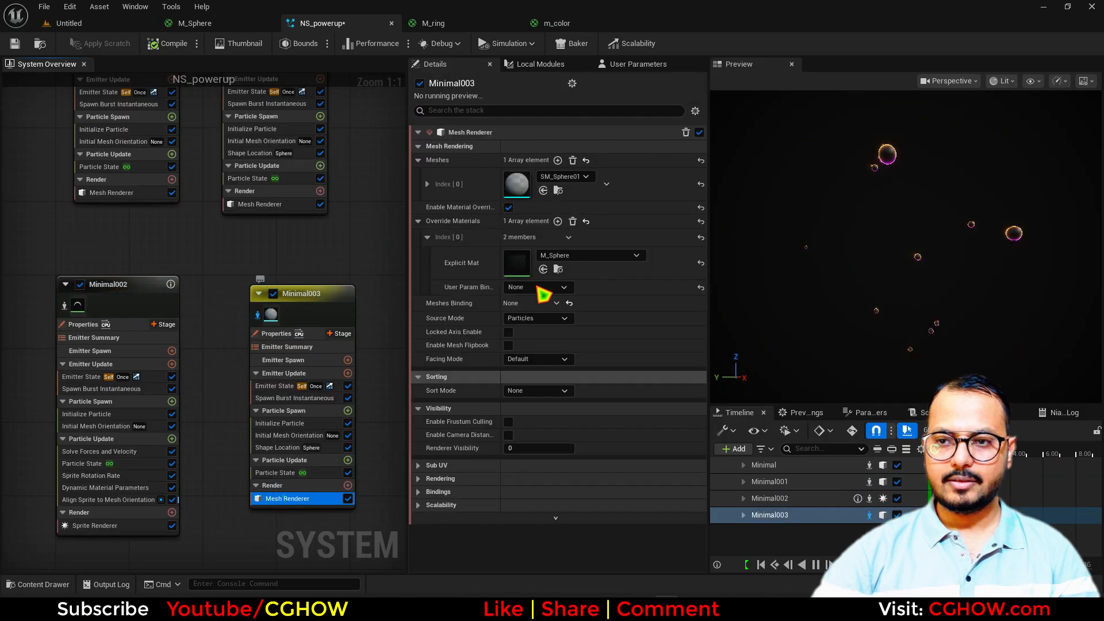